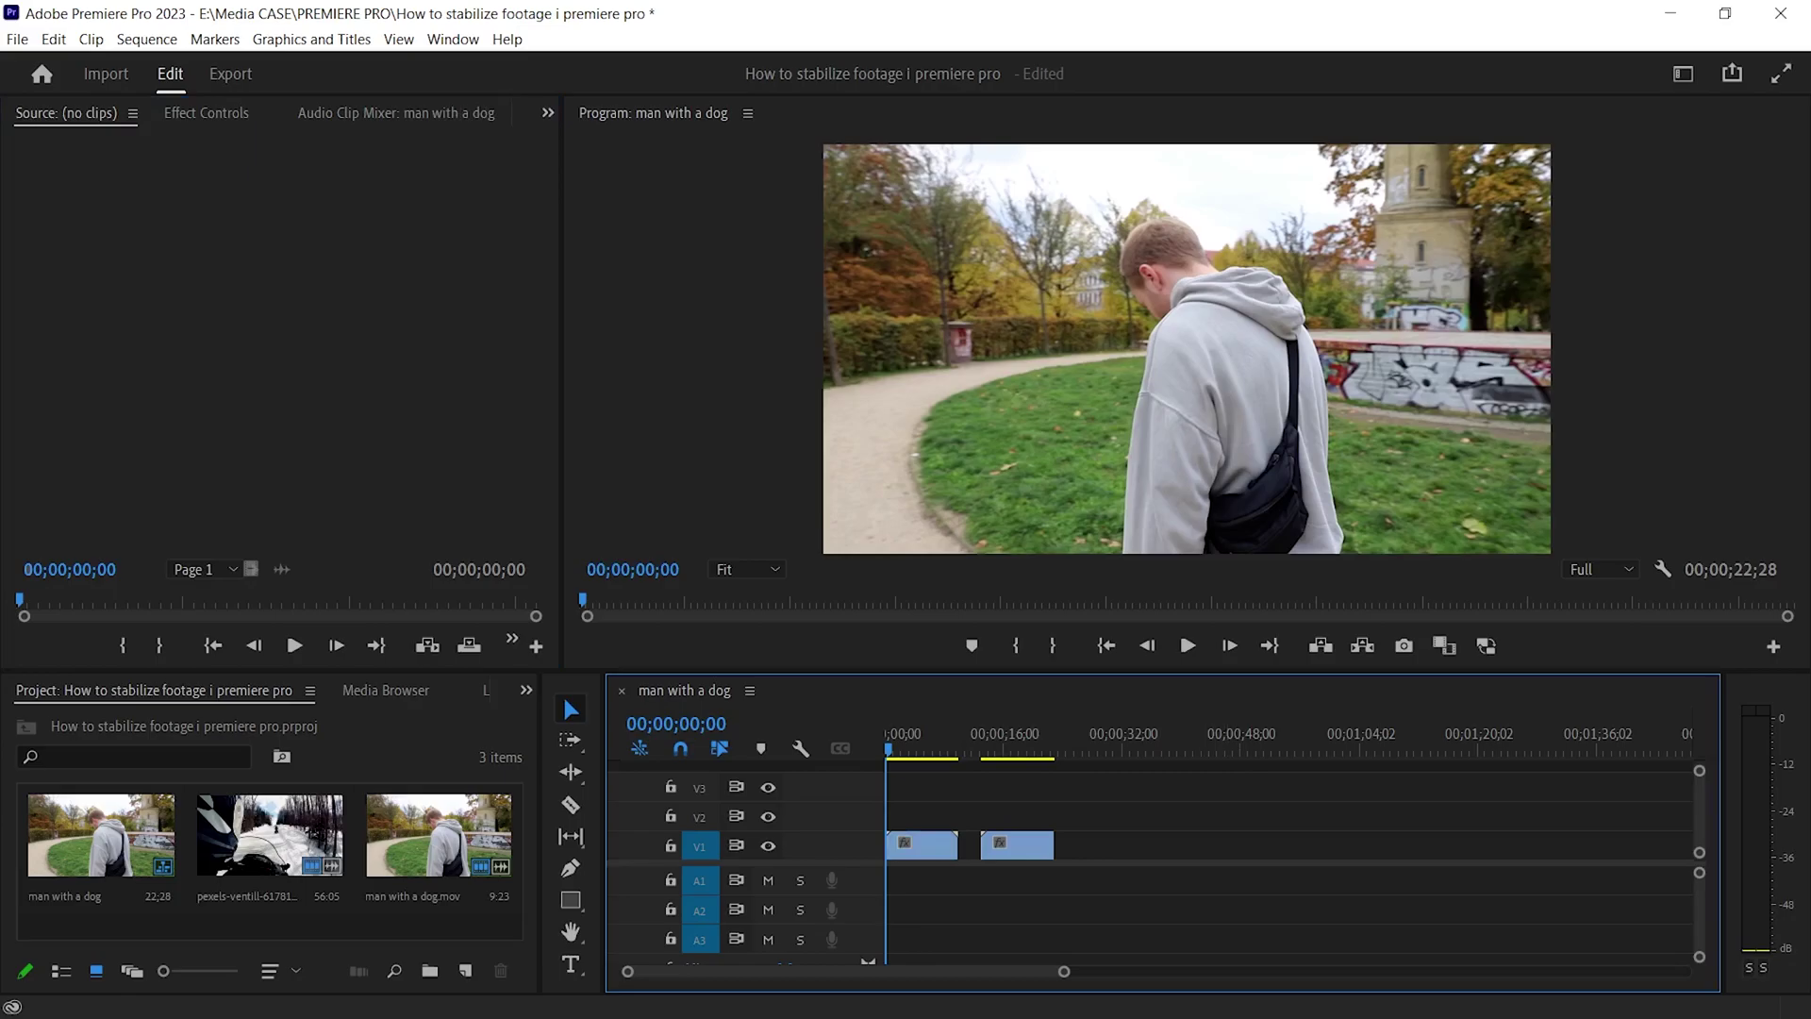
- Preview the shaky walking and snowmobile footage, then return the playhead to the sequence start
left_click(1187, 645)
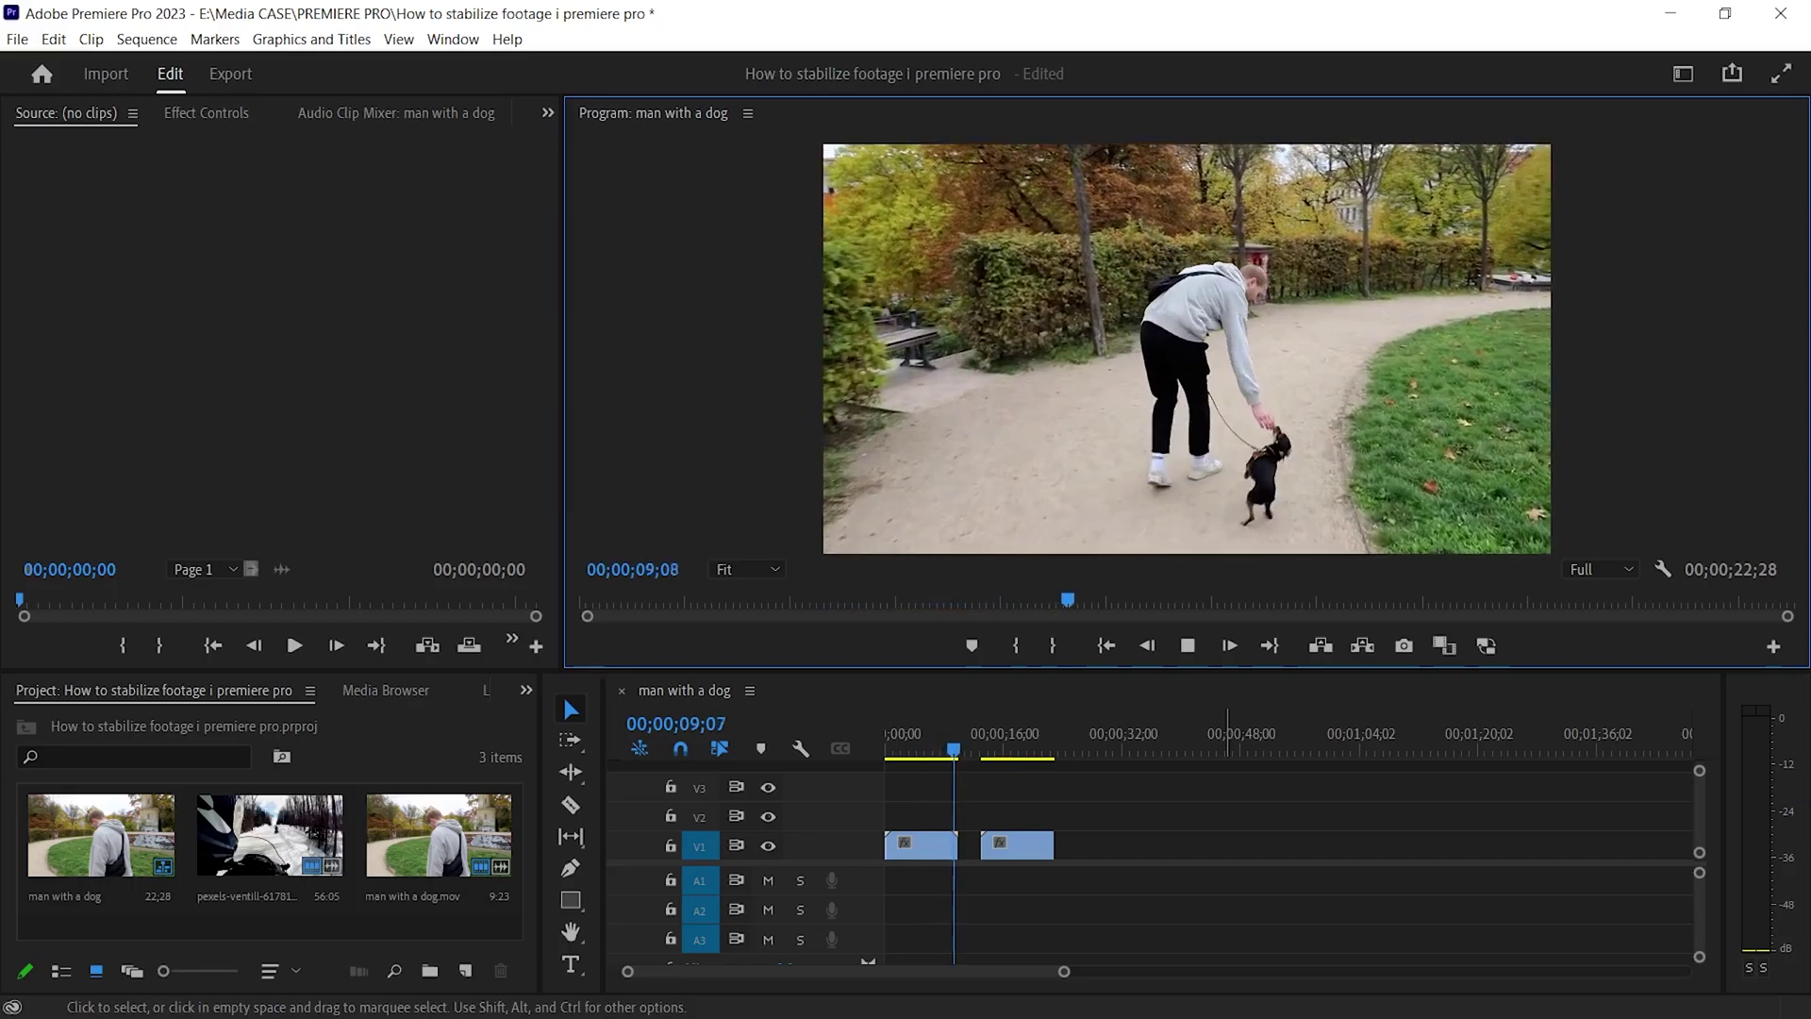
key("space")
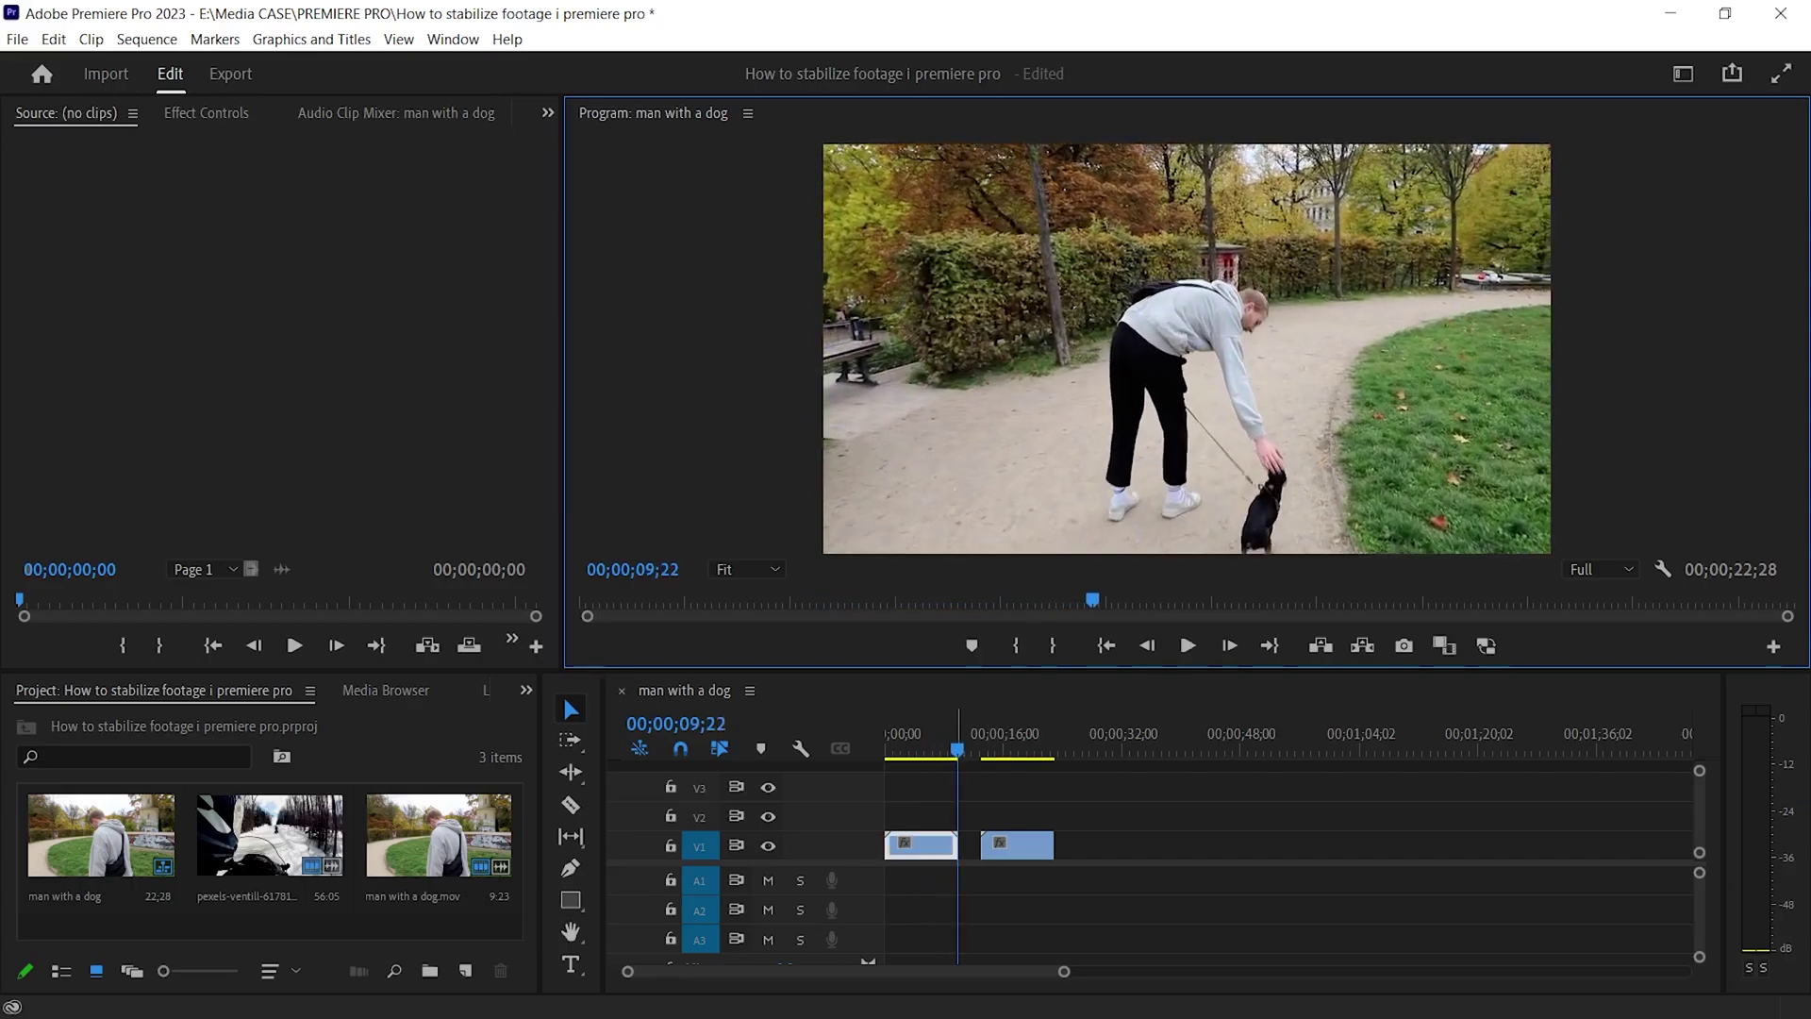
left_click(981, 748)
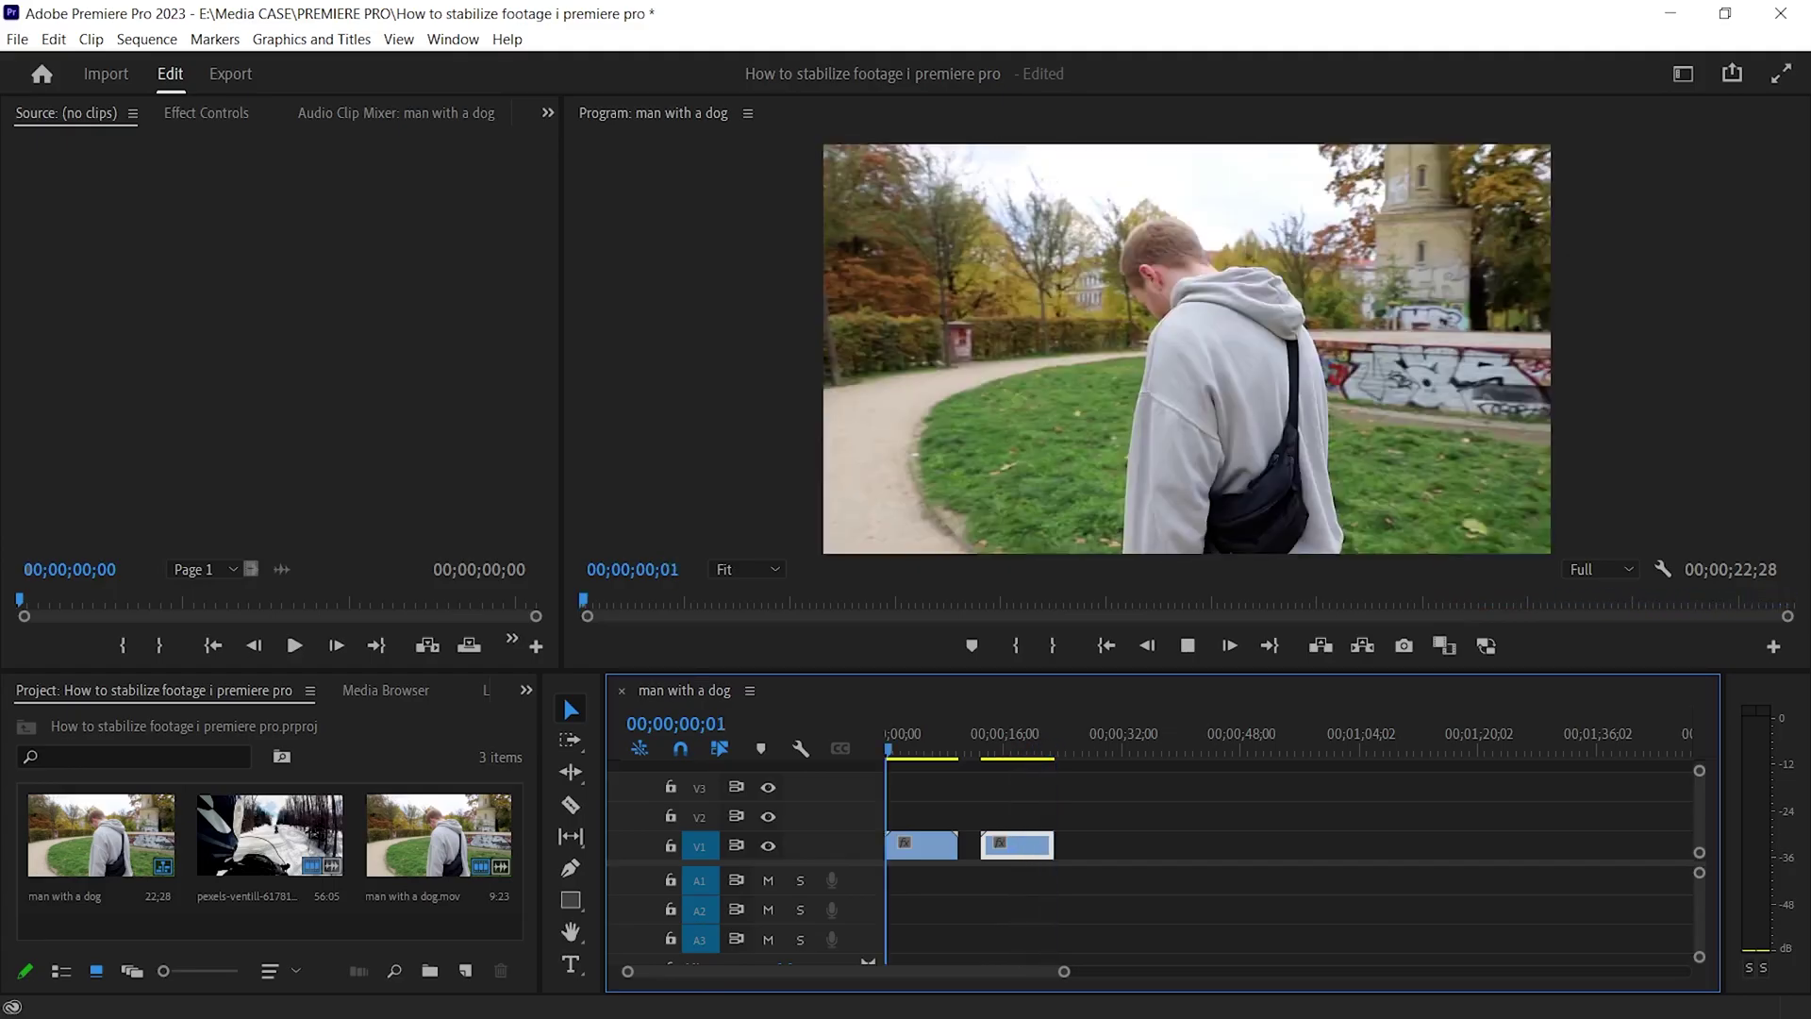
key("space")
left_click(929, 846)
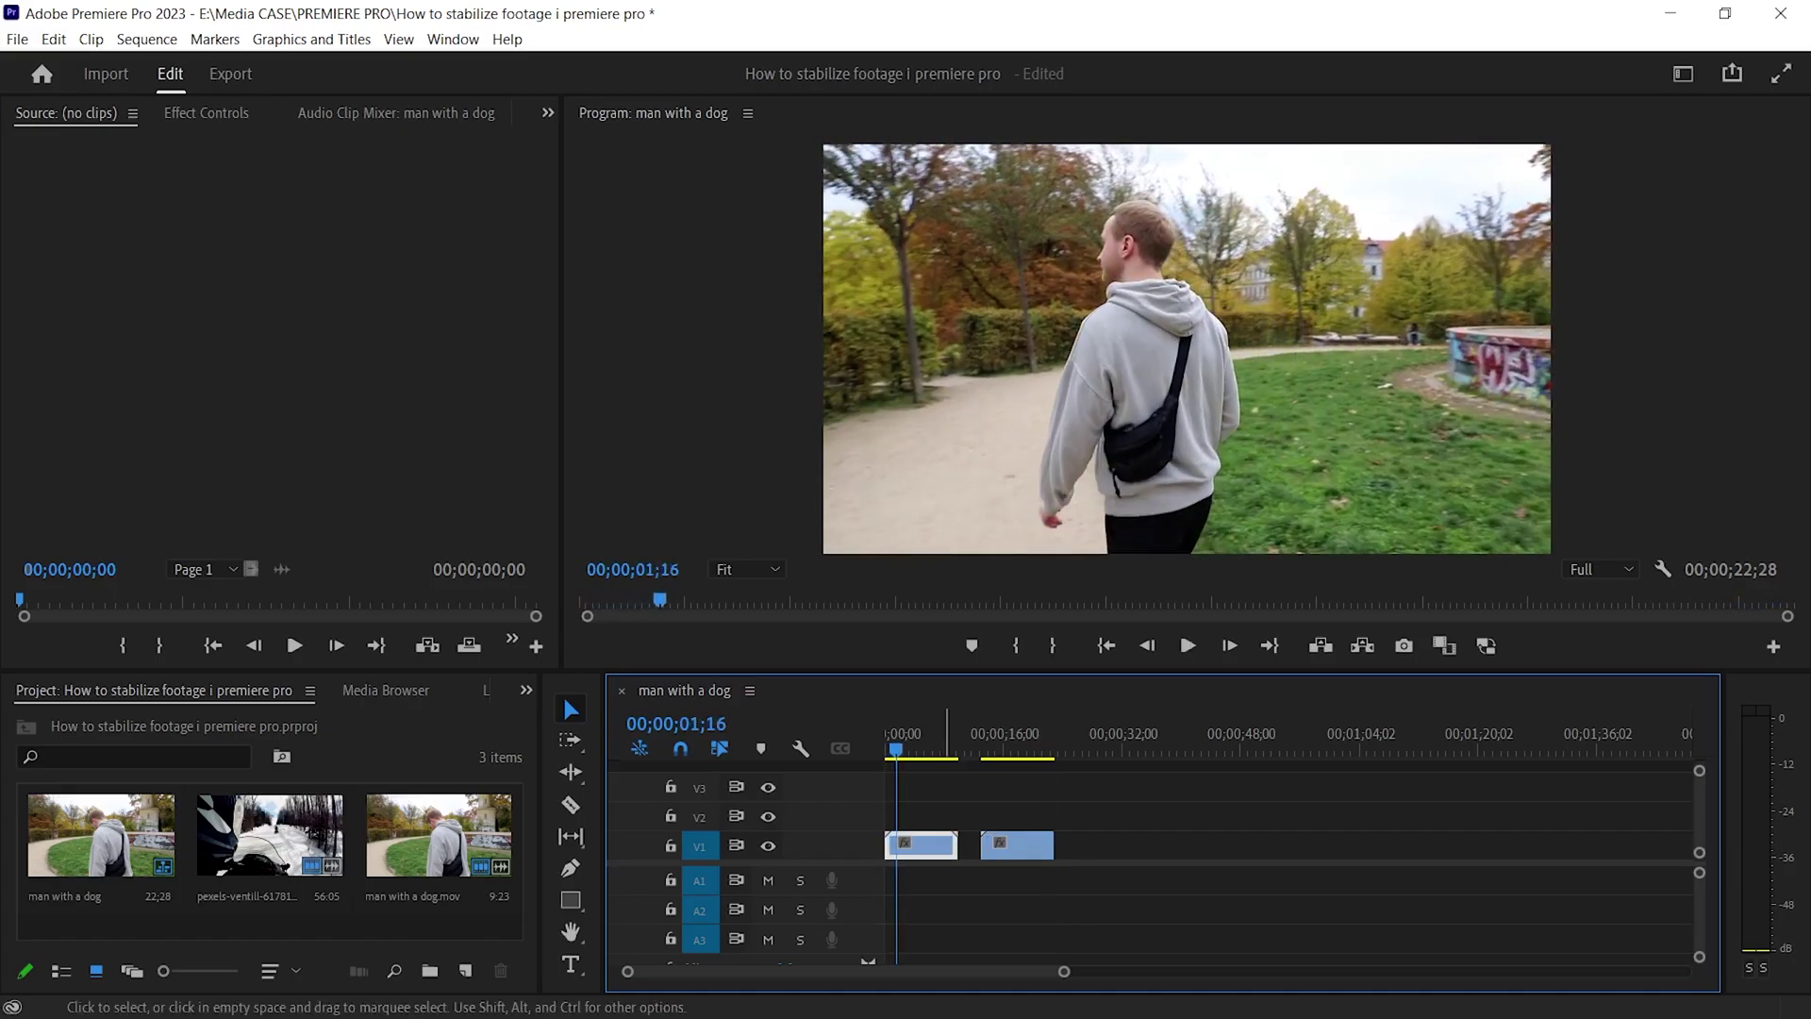
left_click_drag(892, 748, 884, 748)
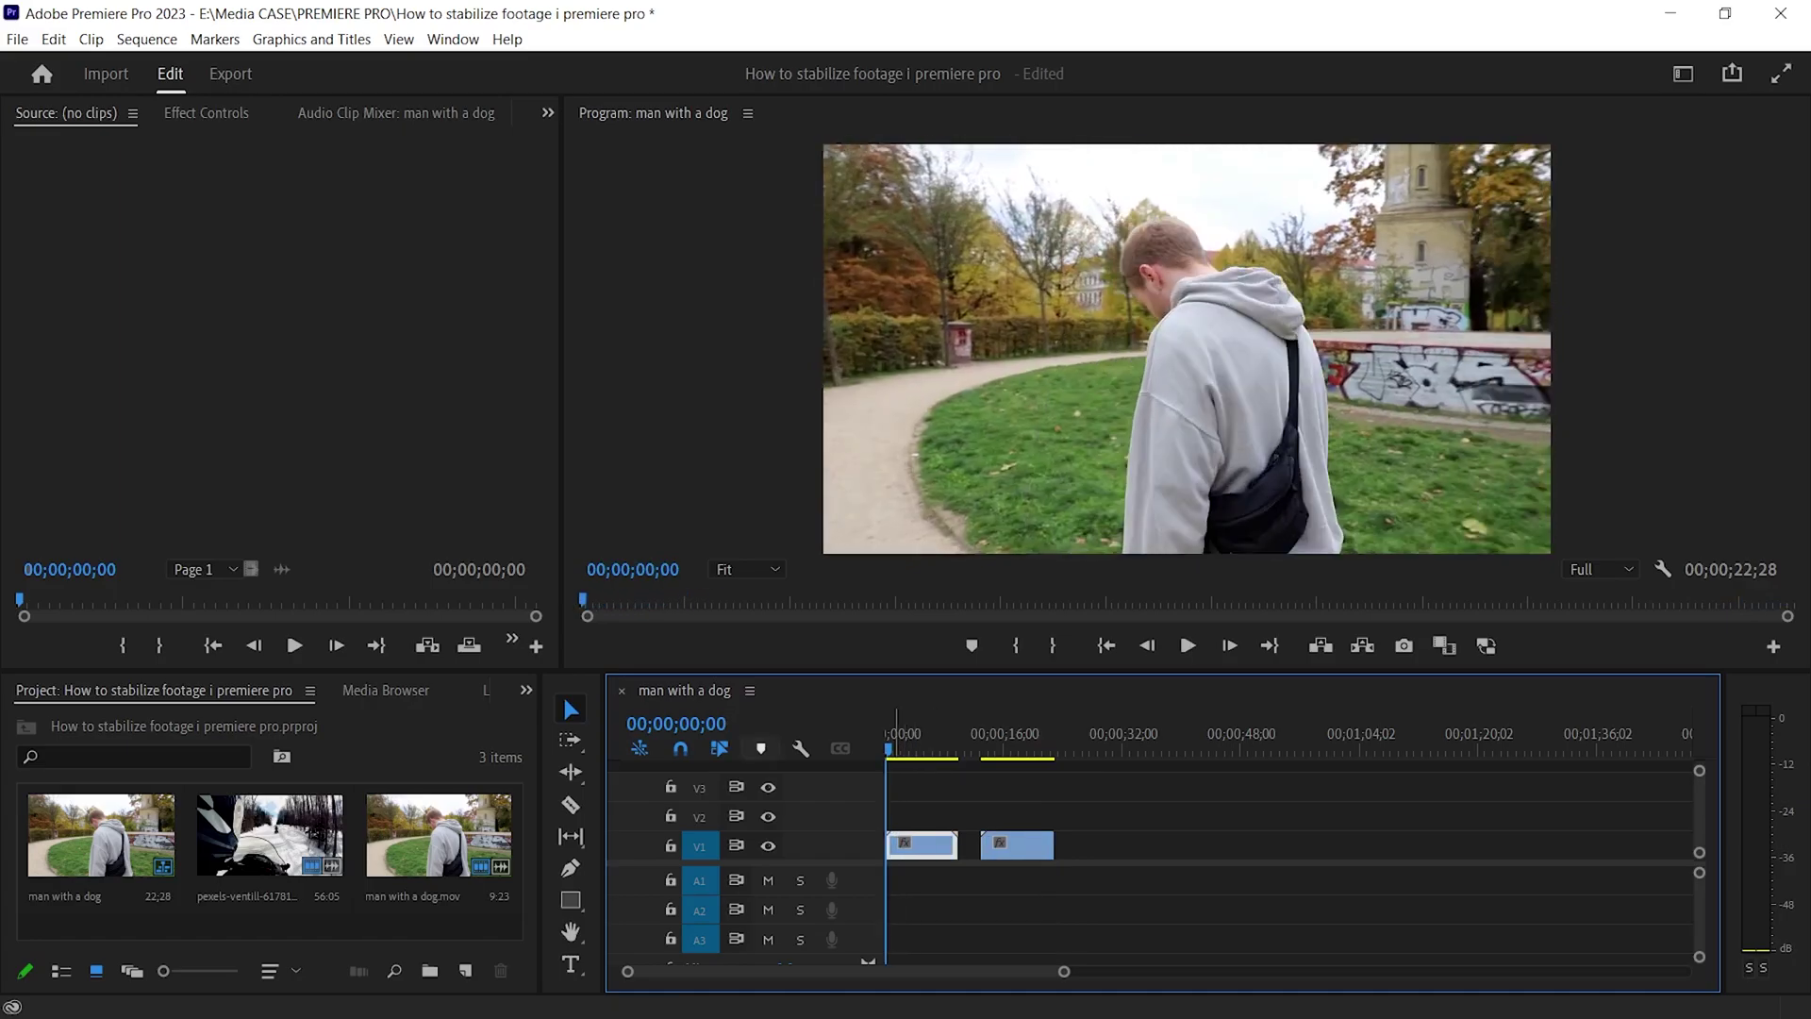
- Search Effects for 'warp s' and drop Warp Stabilizer onto the first walking-with-dog clip
left_click(526, 691)
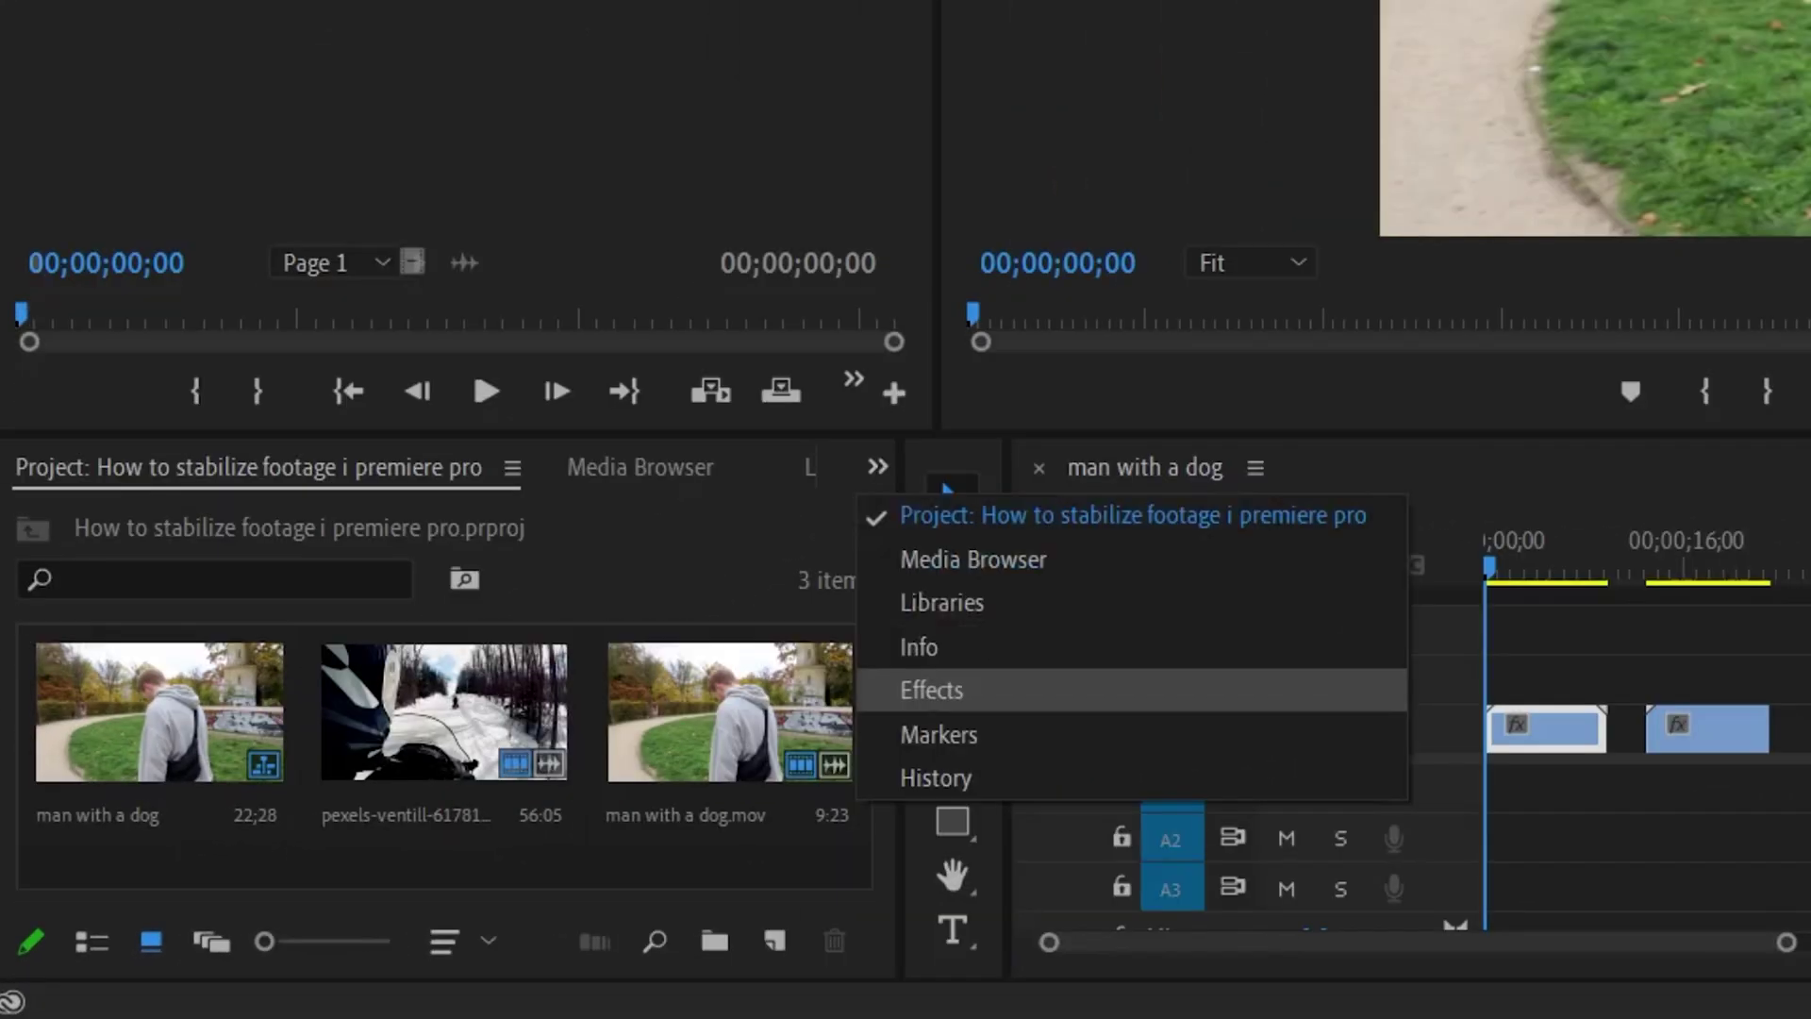
left_click(558, 821)
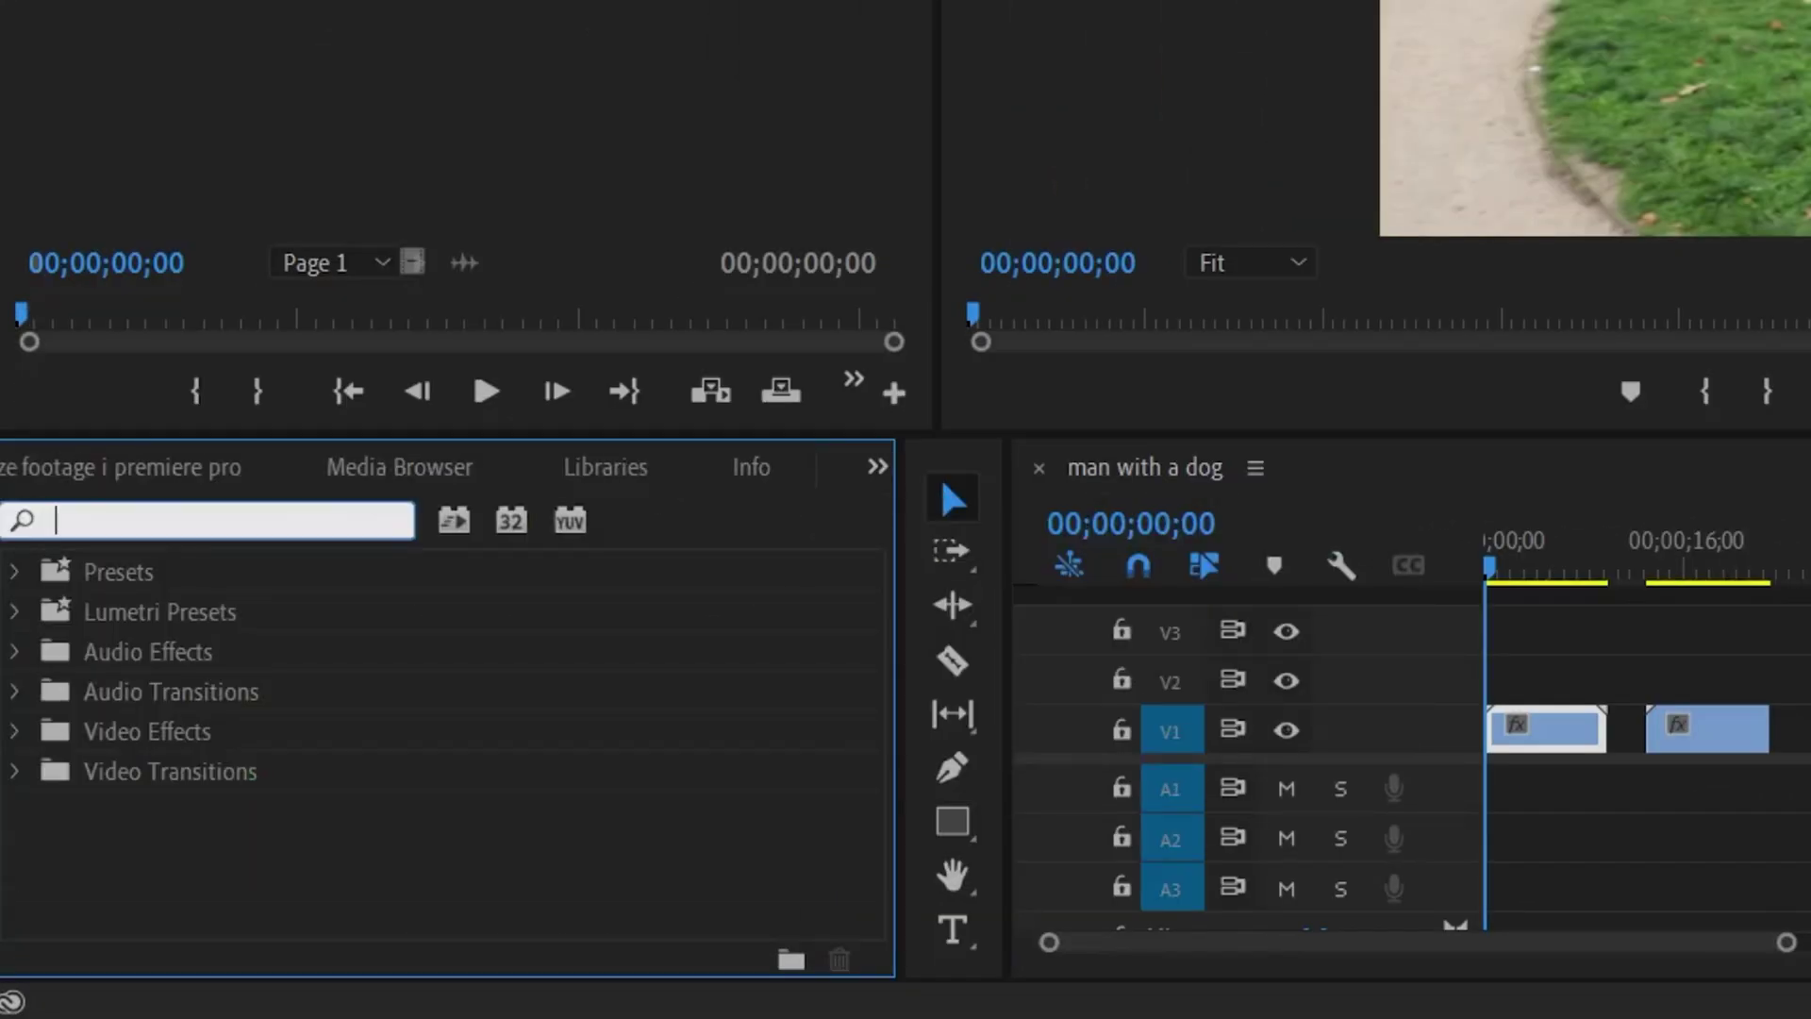
type("warp stabilizer")
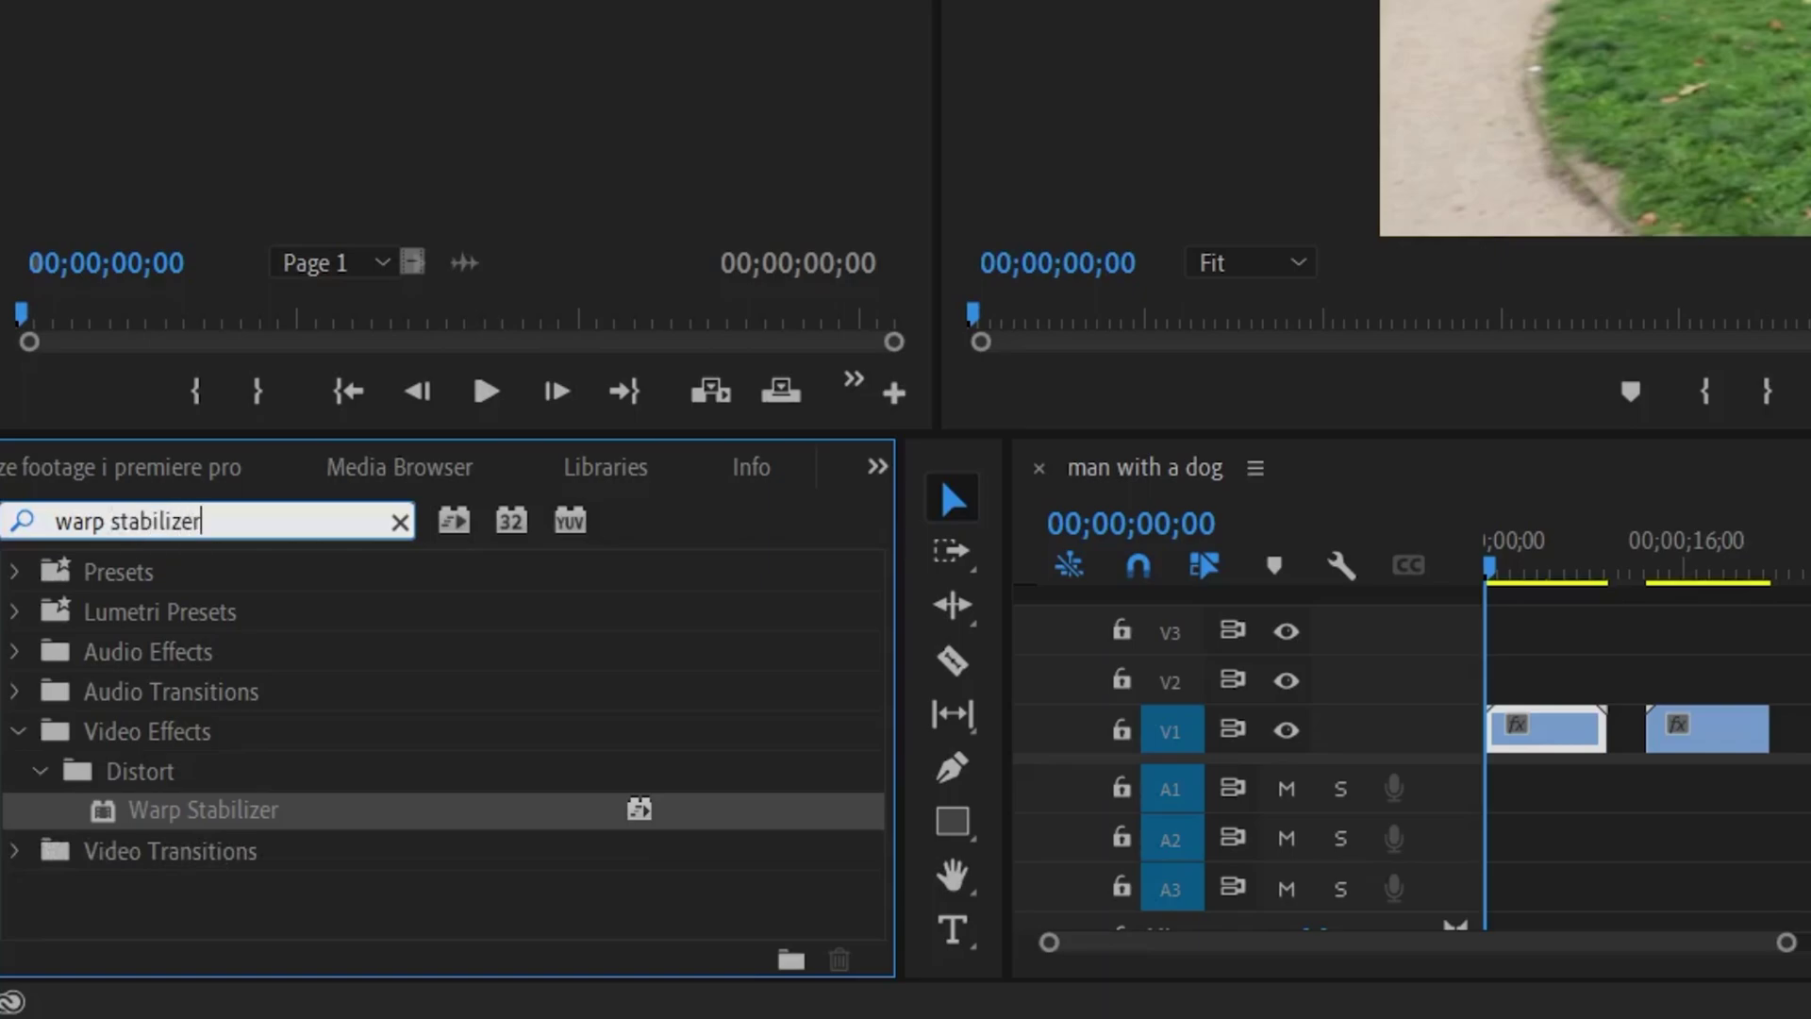
key("Return")
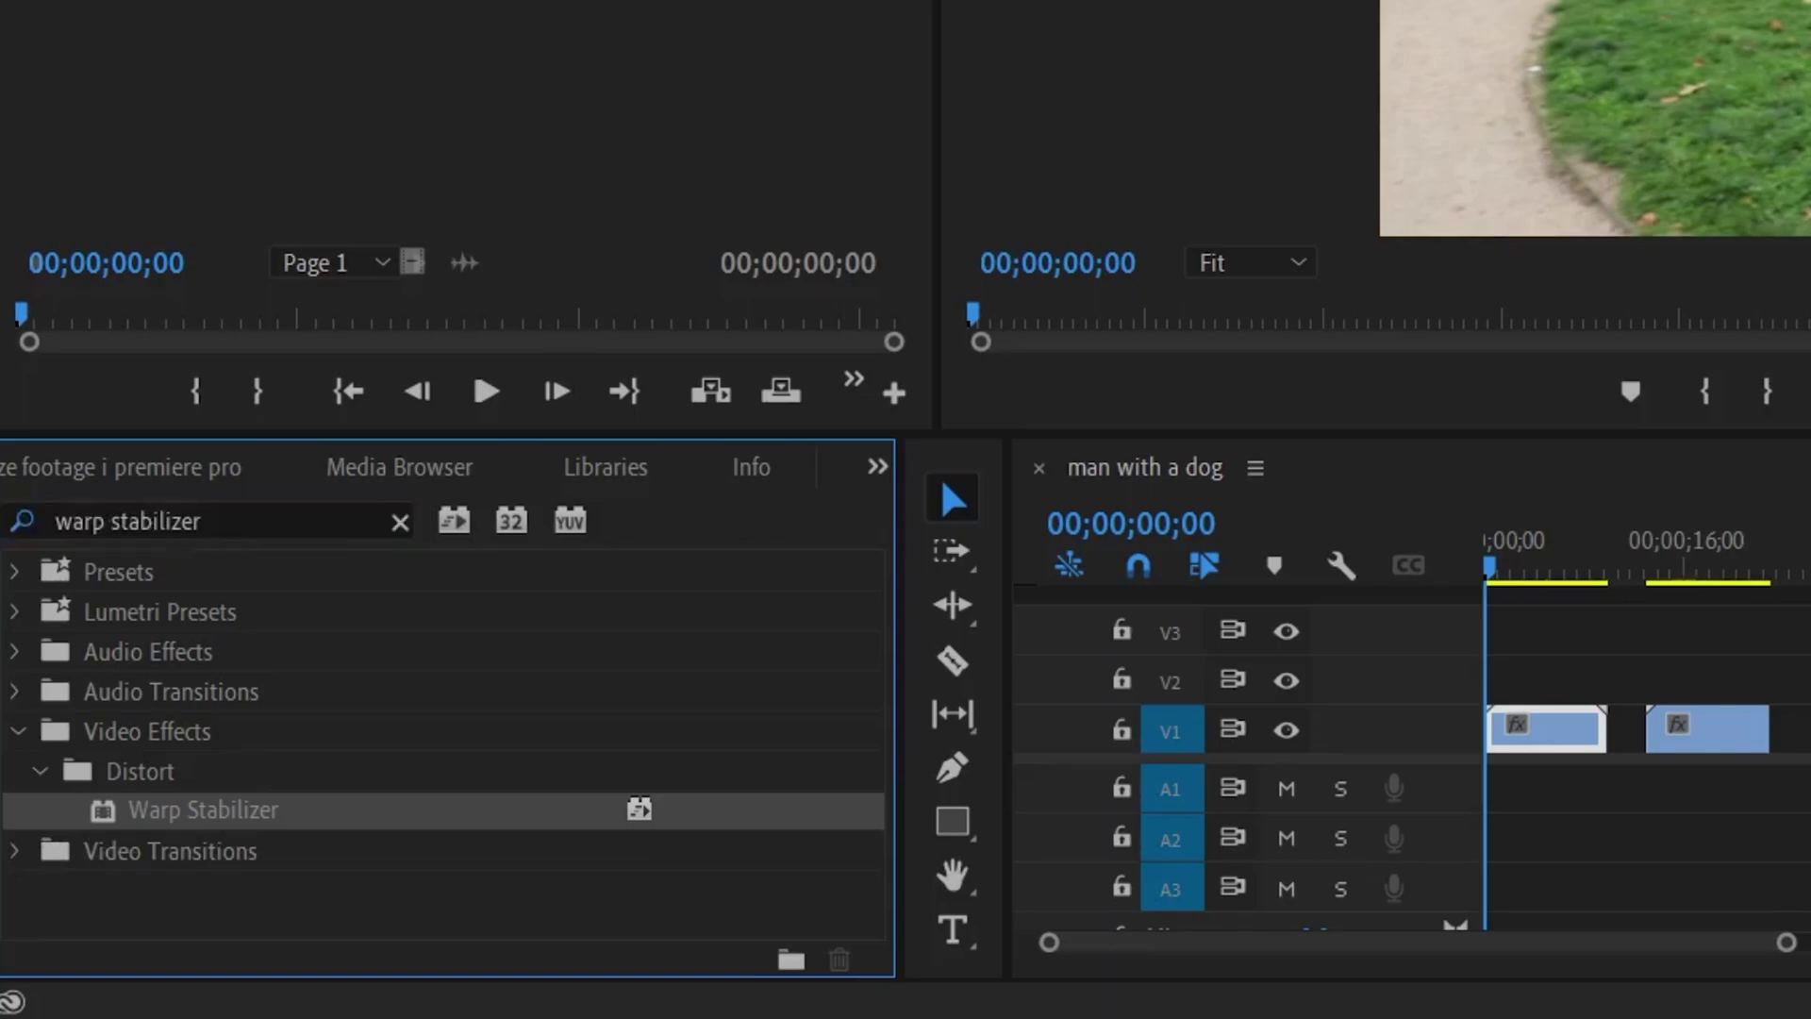
left_click_drag(1547, 726, 1549, 728)
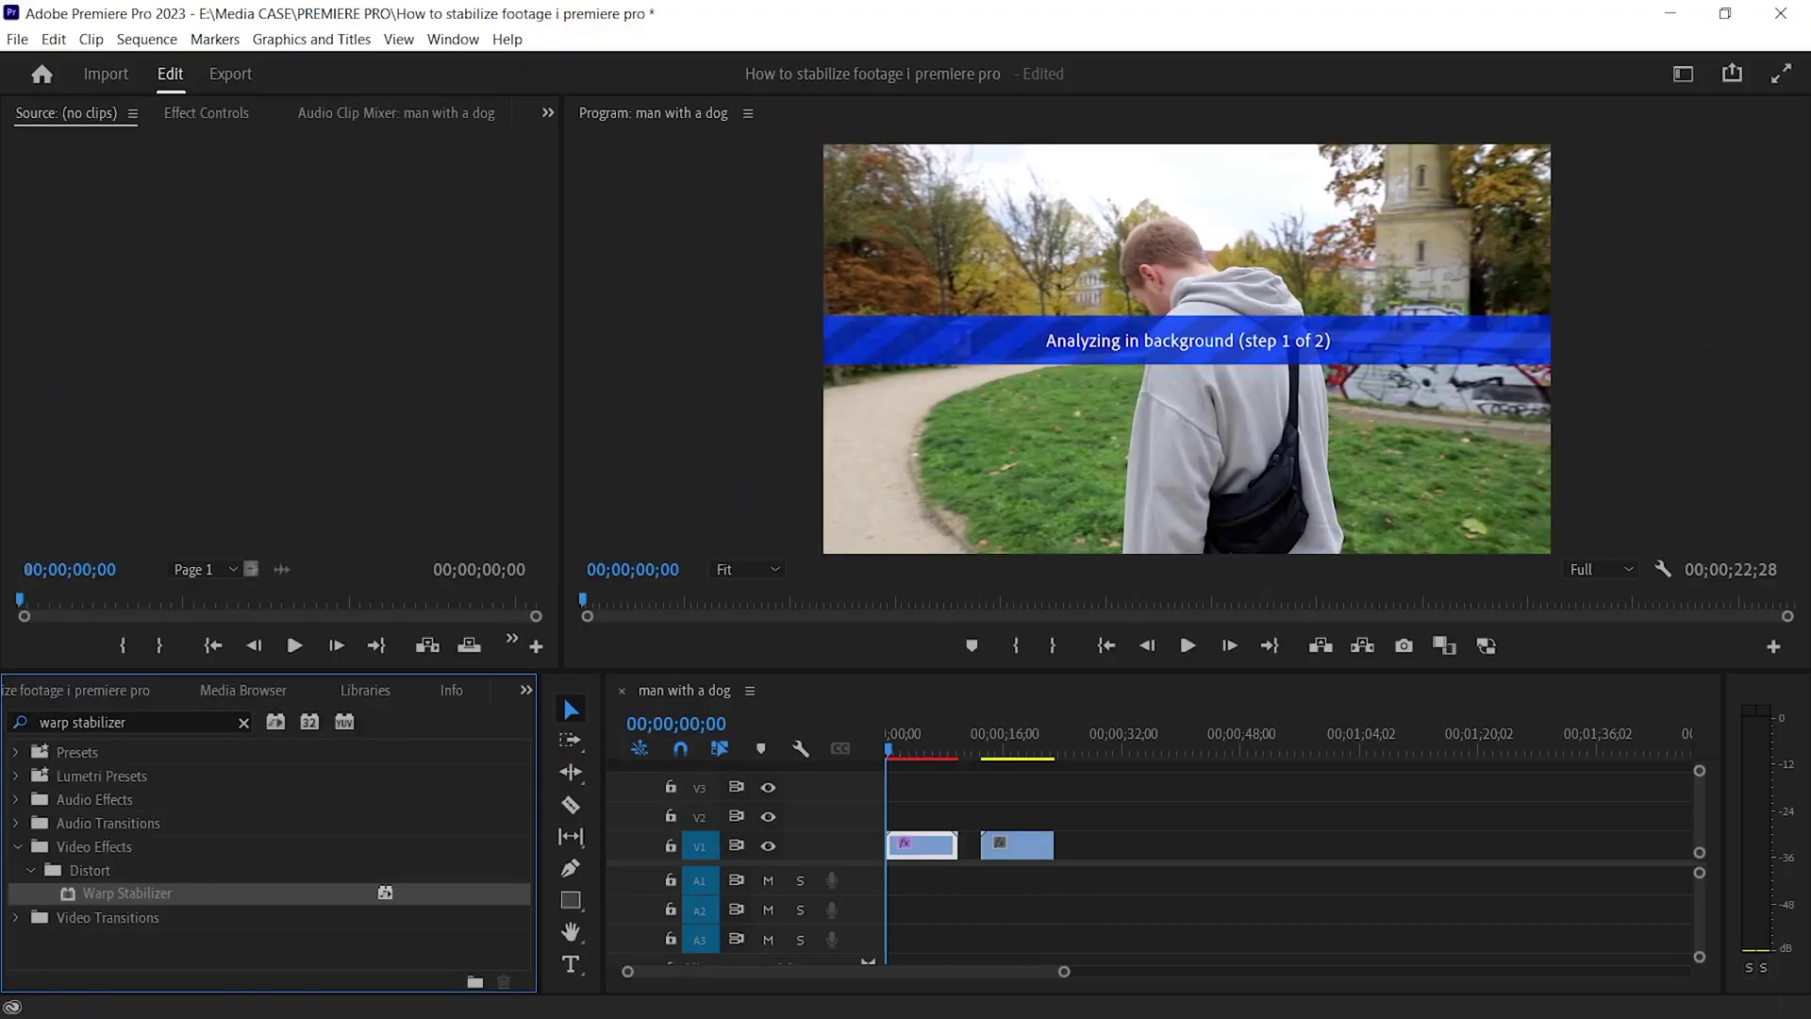
- Follow the Warp Stabilizer analysis in Effect Controls, then drag both V1 clips about 13 seconds later
left_click(205, 113)
left_click_drag(546, 321, 546, 476)
left_click(100, 286)
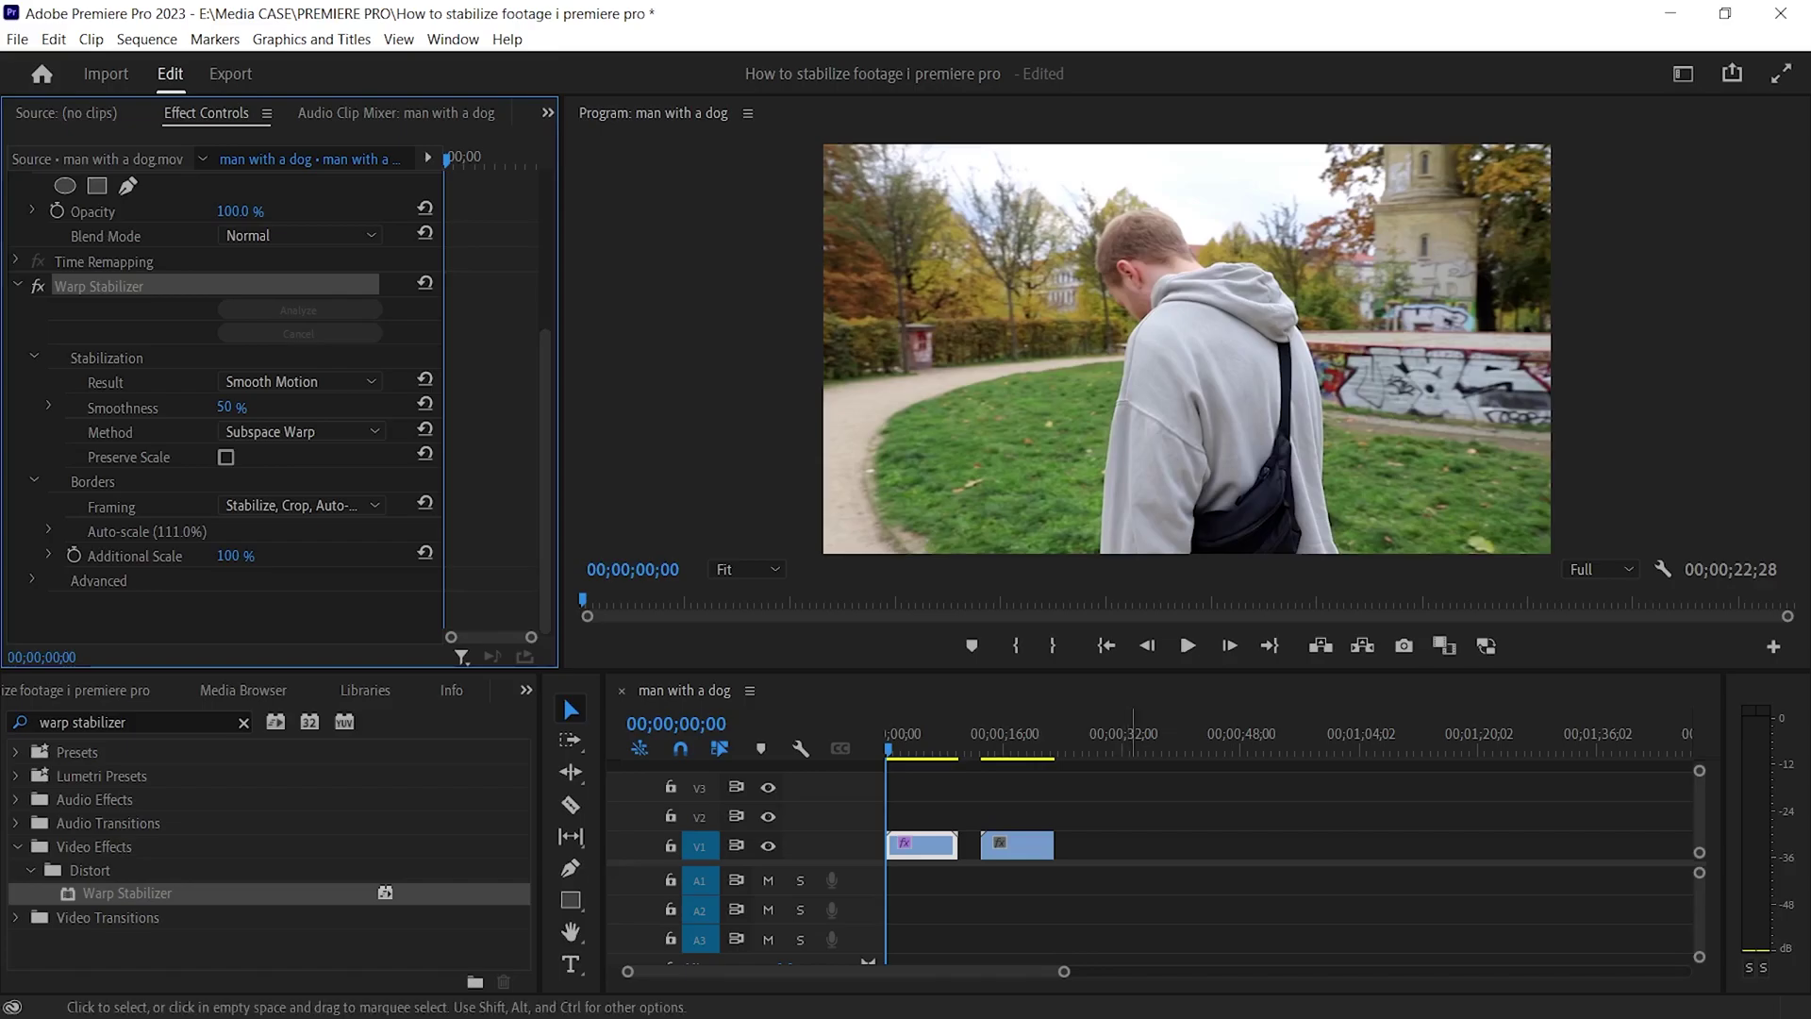
left_click_drag(1104, 803, 1020, 846)
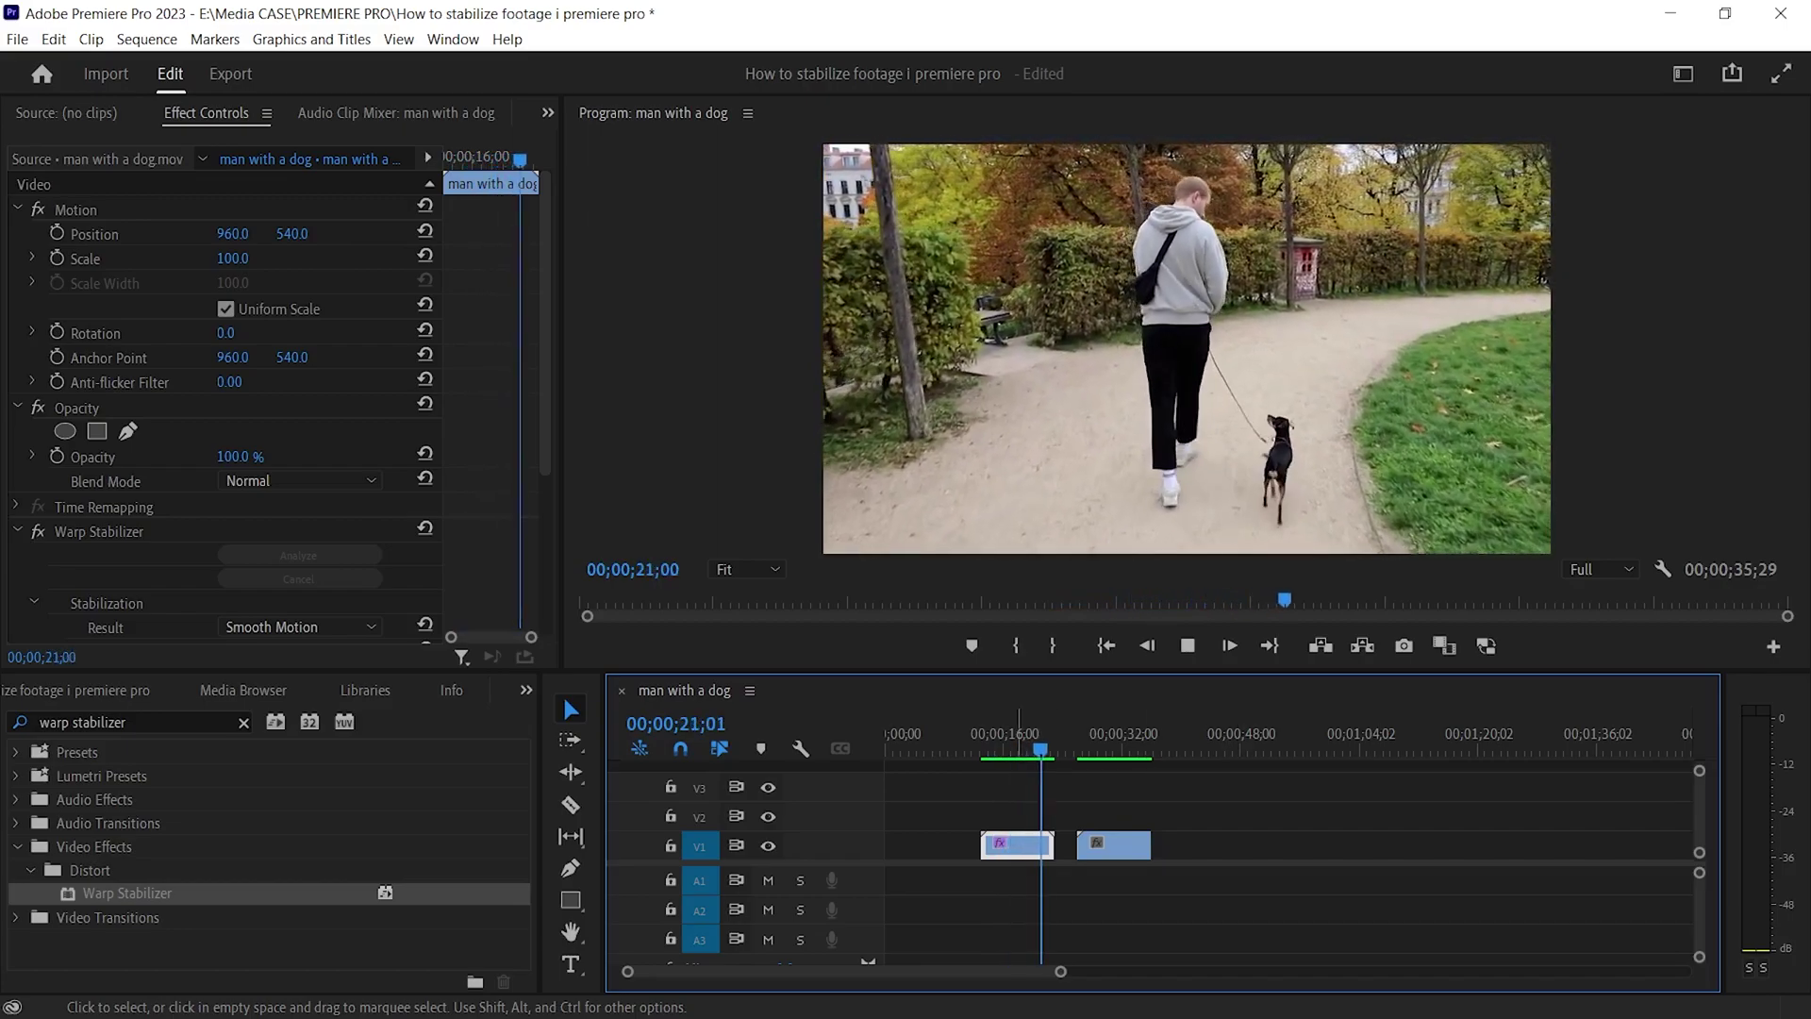
- Alt-drag a copy of the stabilized walking clip to the sequence start and delete its Warp Stabilizer
left_click_drag(1041, 748, 1002, 748)
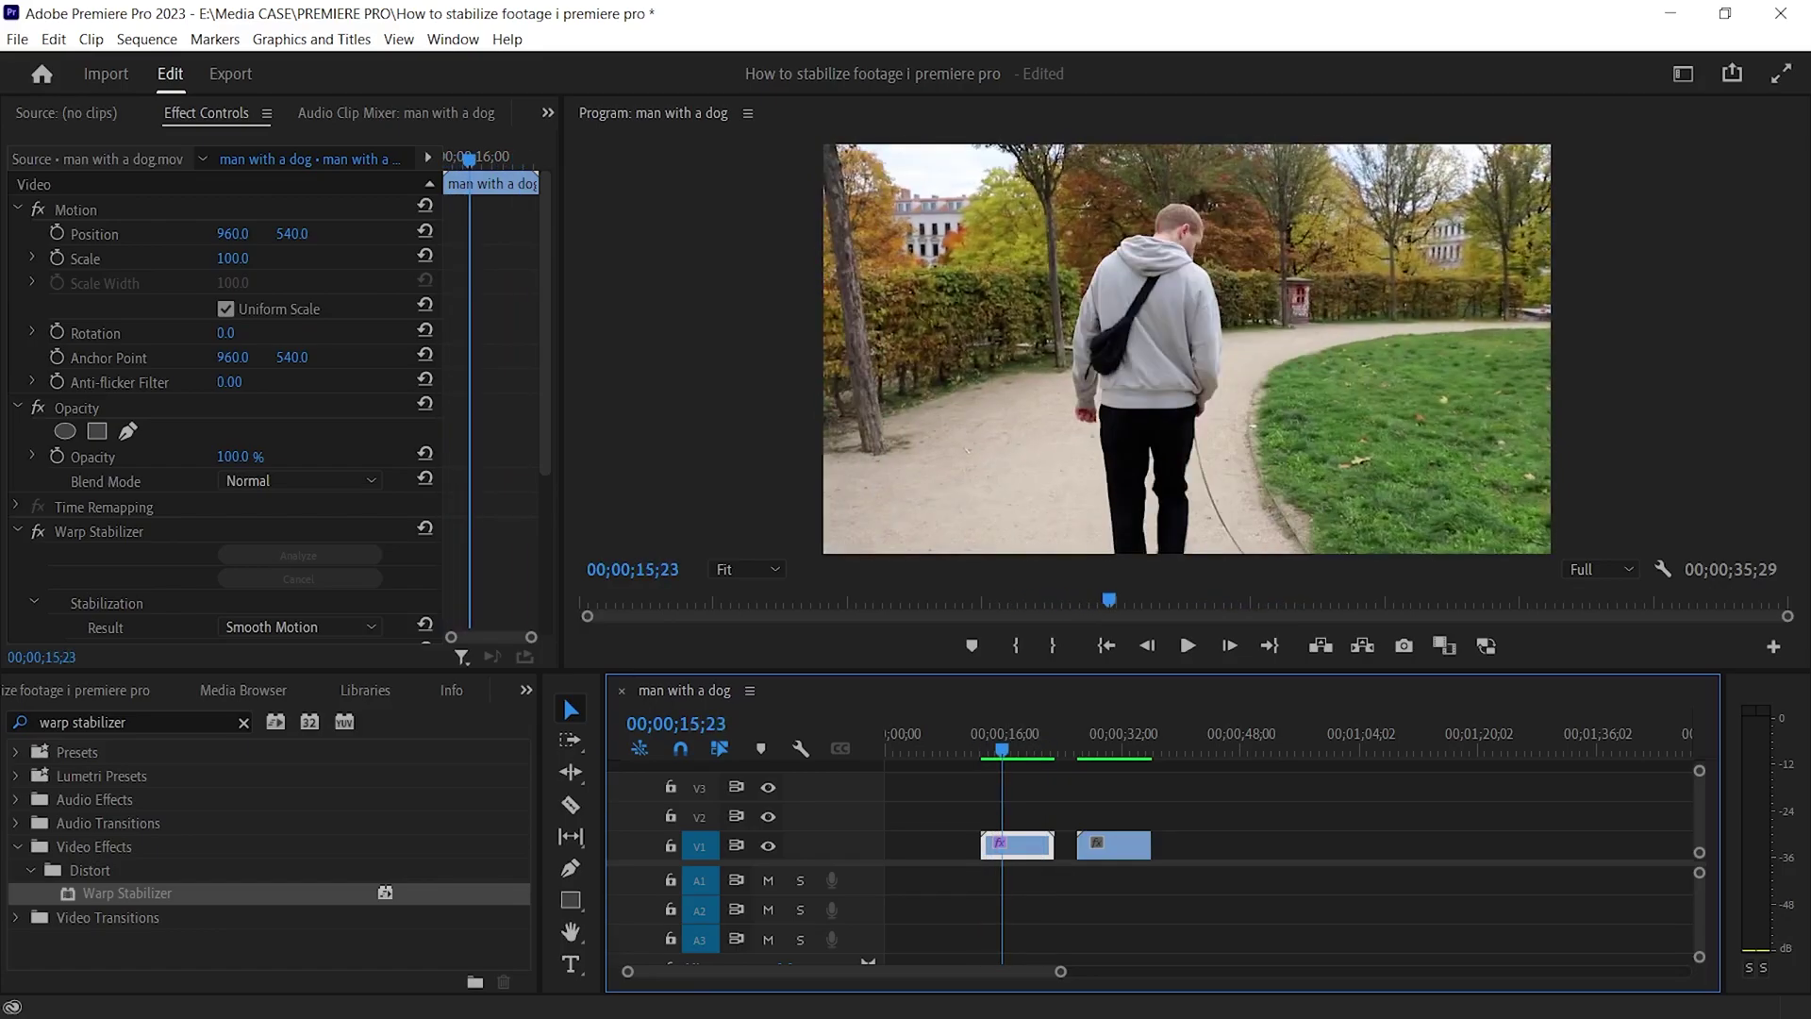
left_click_drag(1020, 845, 954, 845)
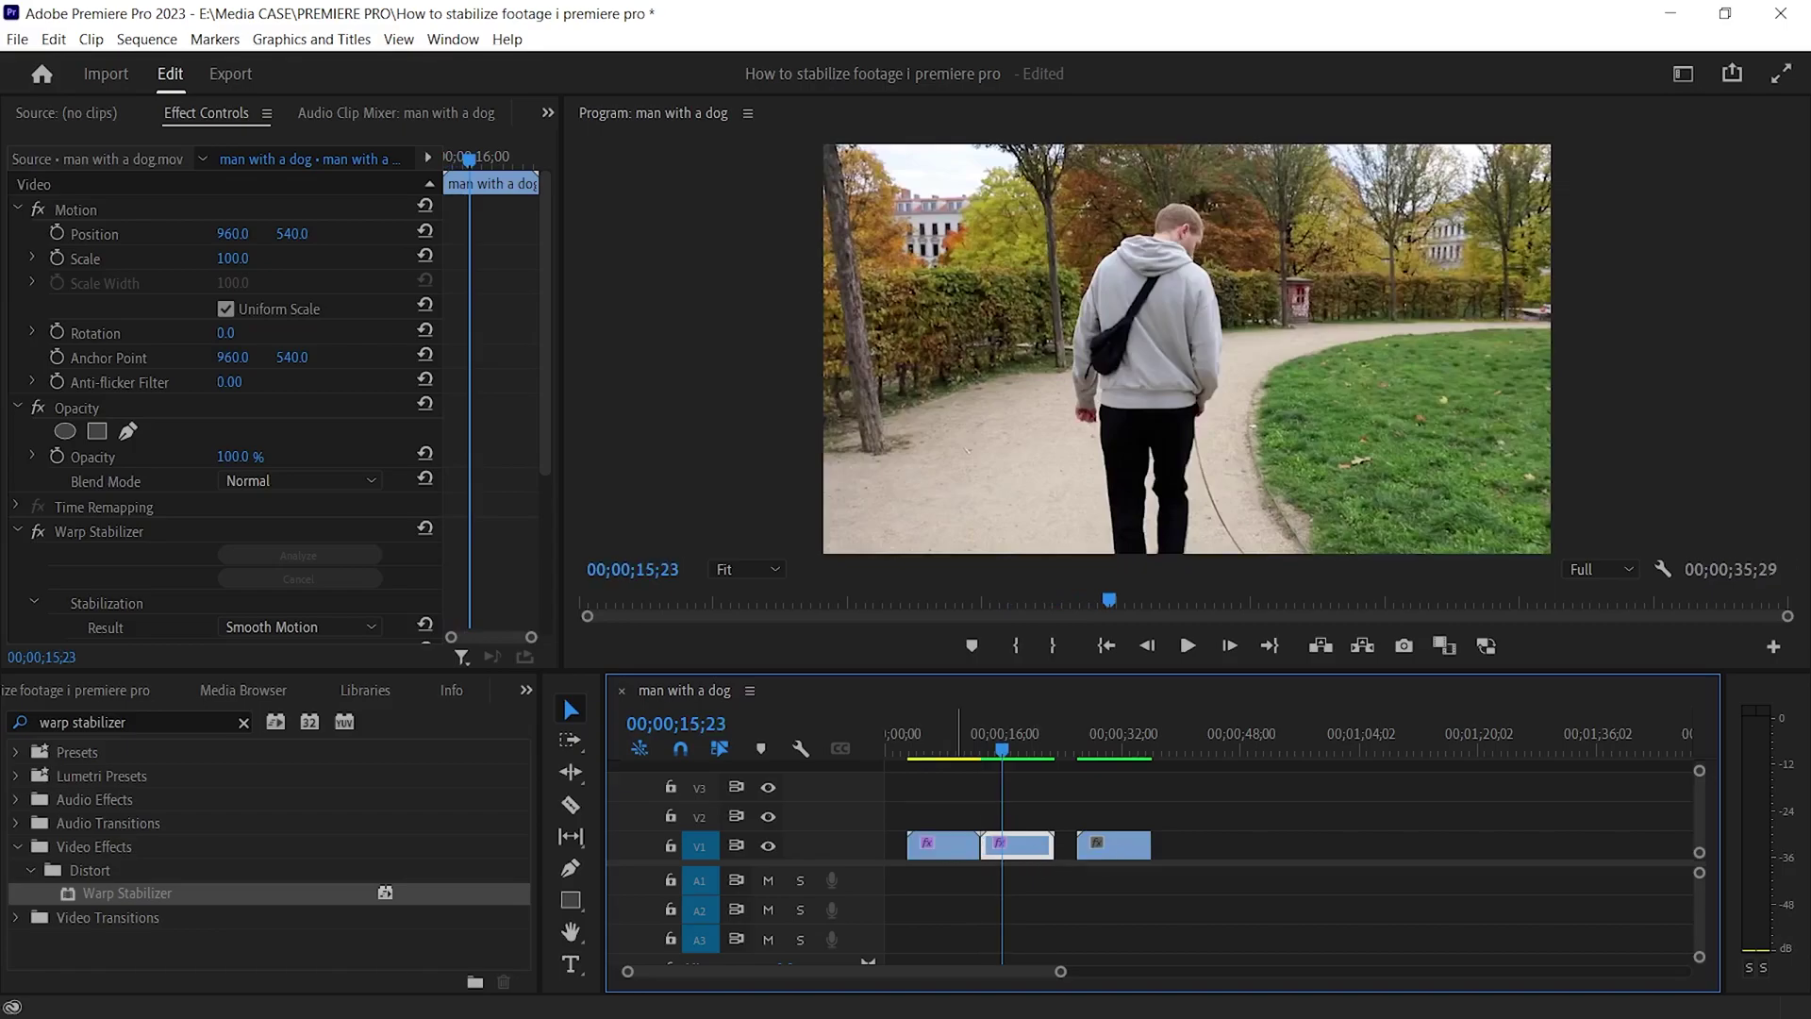
left_click(935, 748)
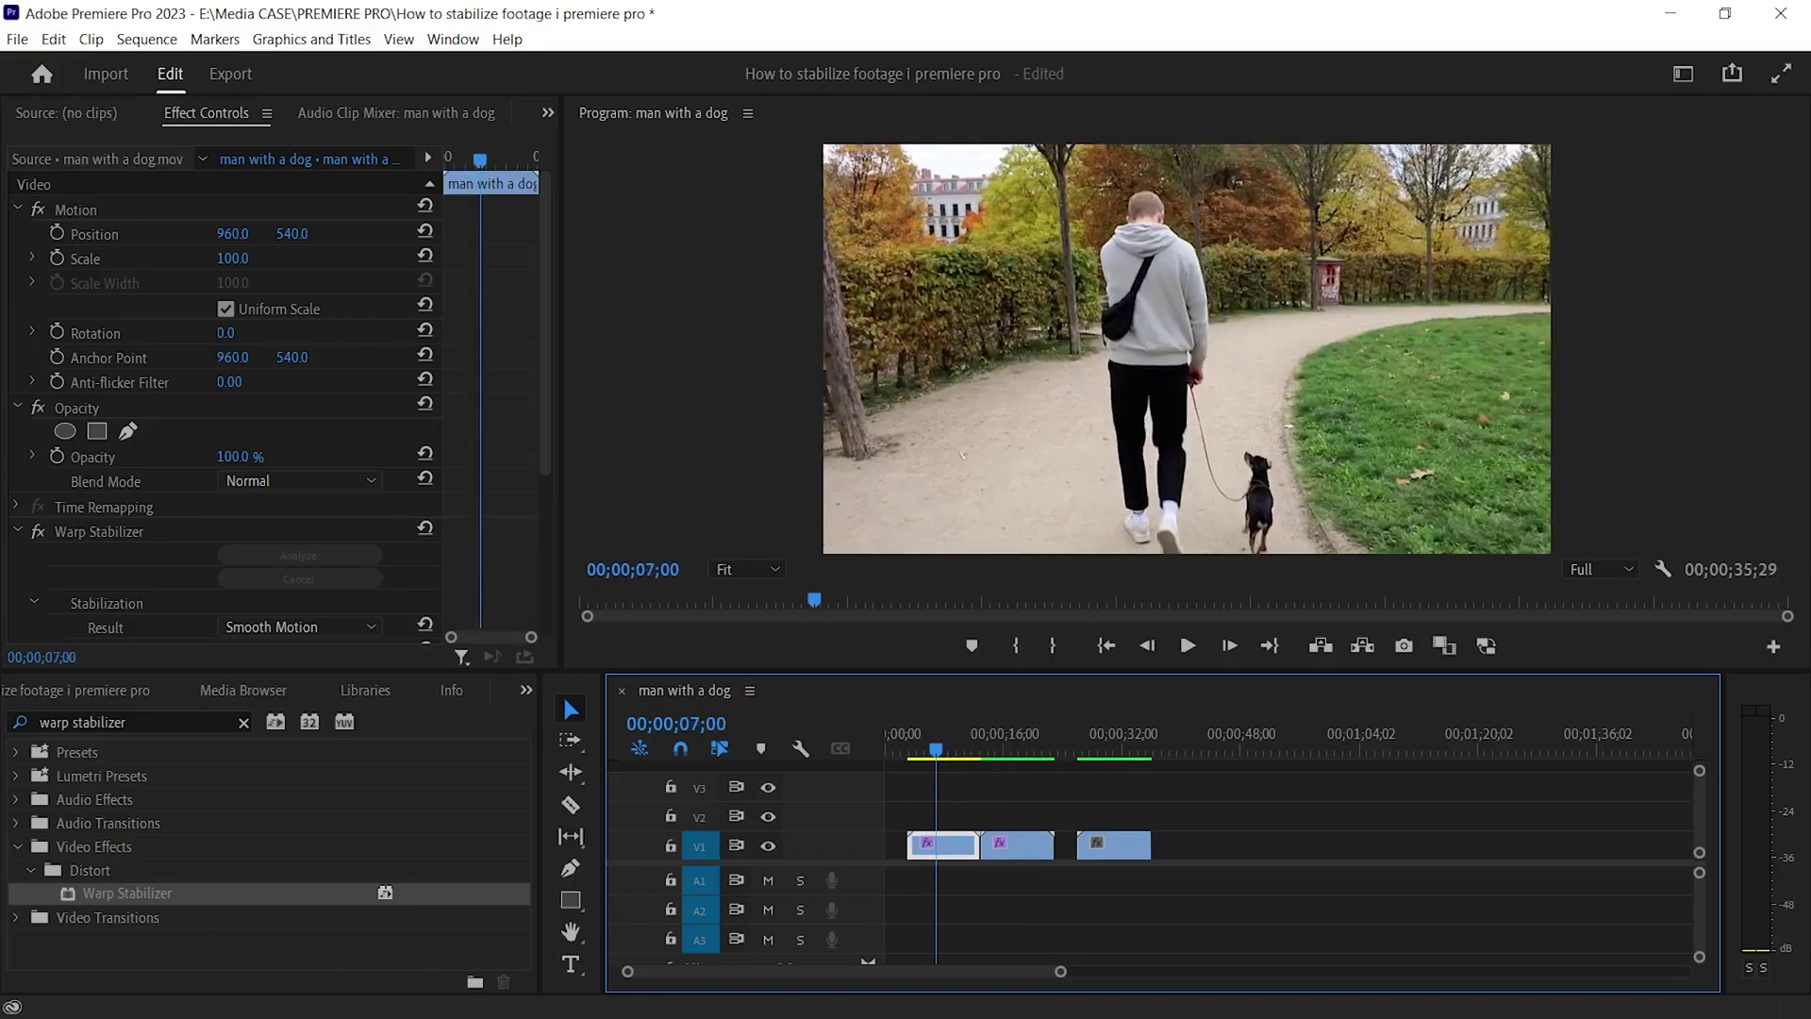
left_click(99, 532)
key("Delete")
- Play the unstabilized copy for comparison, then select the stabilized clip
left_click(920, 845)
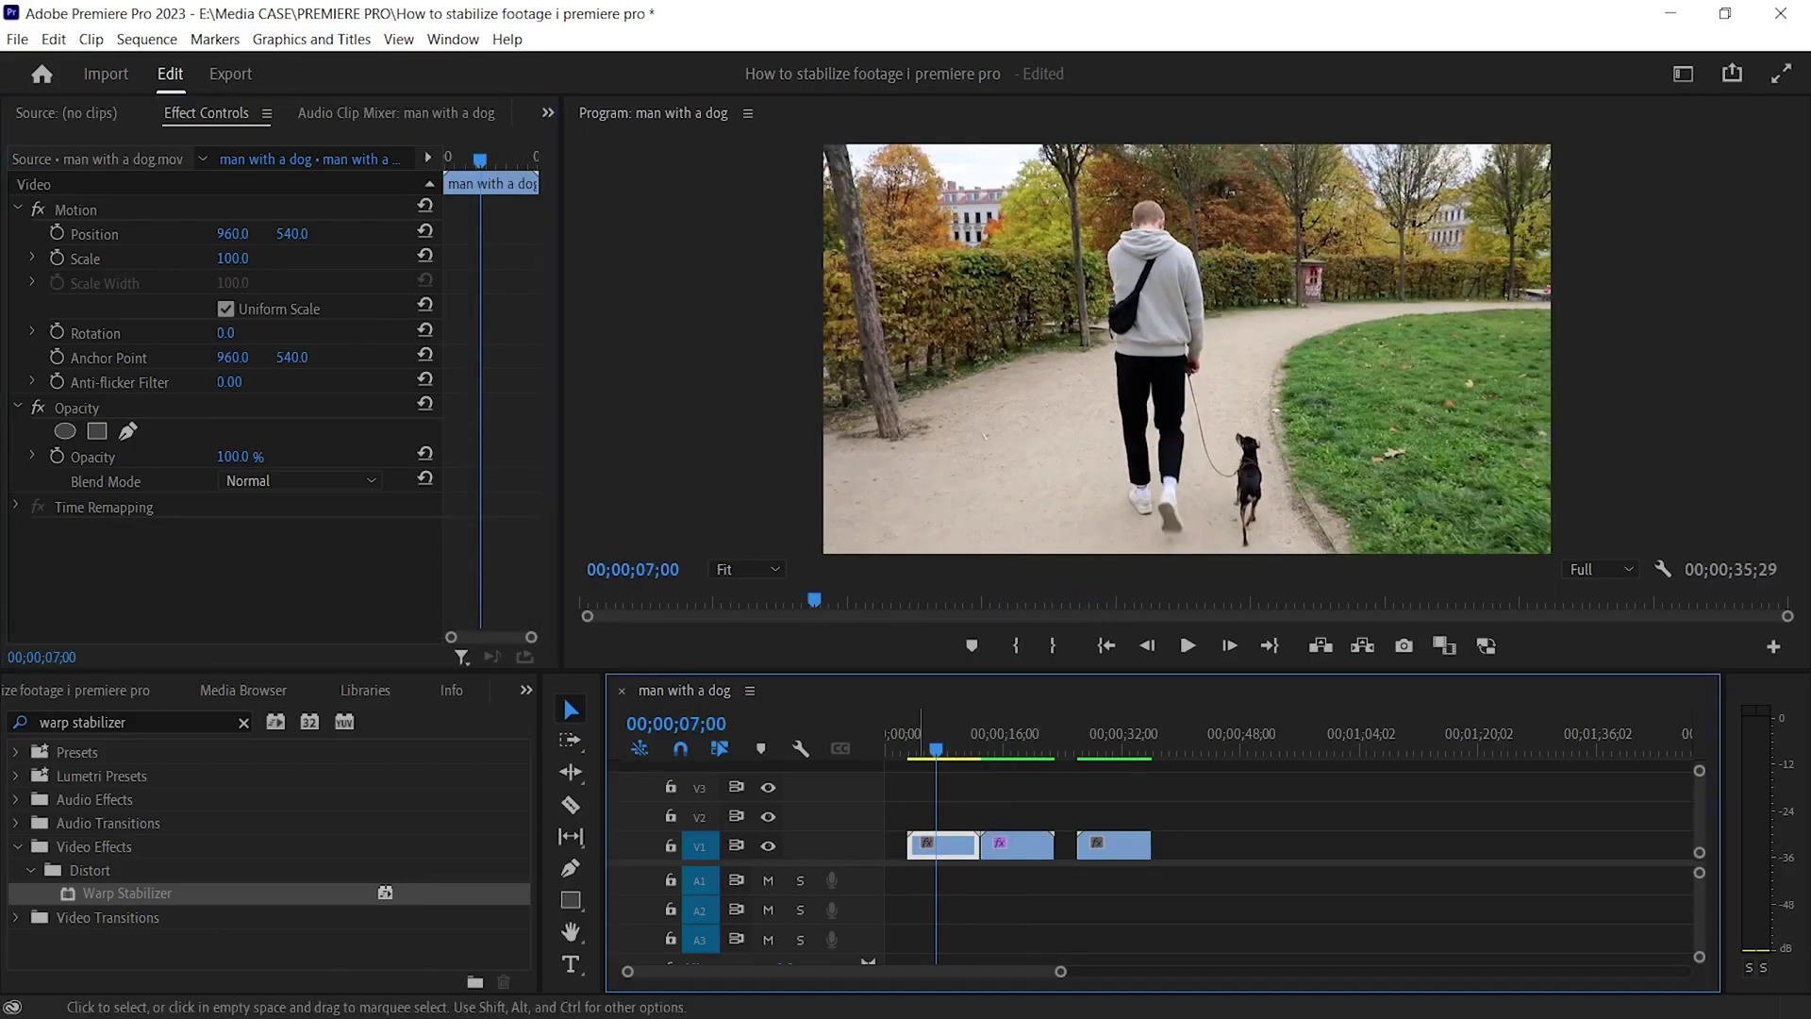
left_click_drag(917, 745, 903, 745)
key("space")
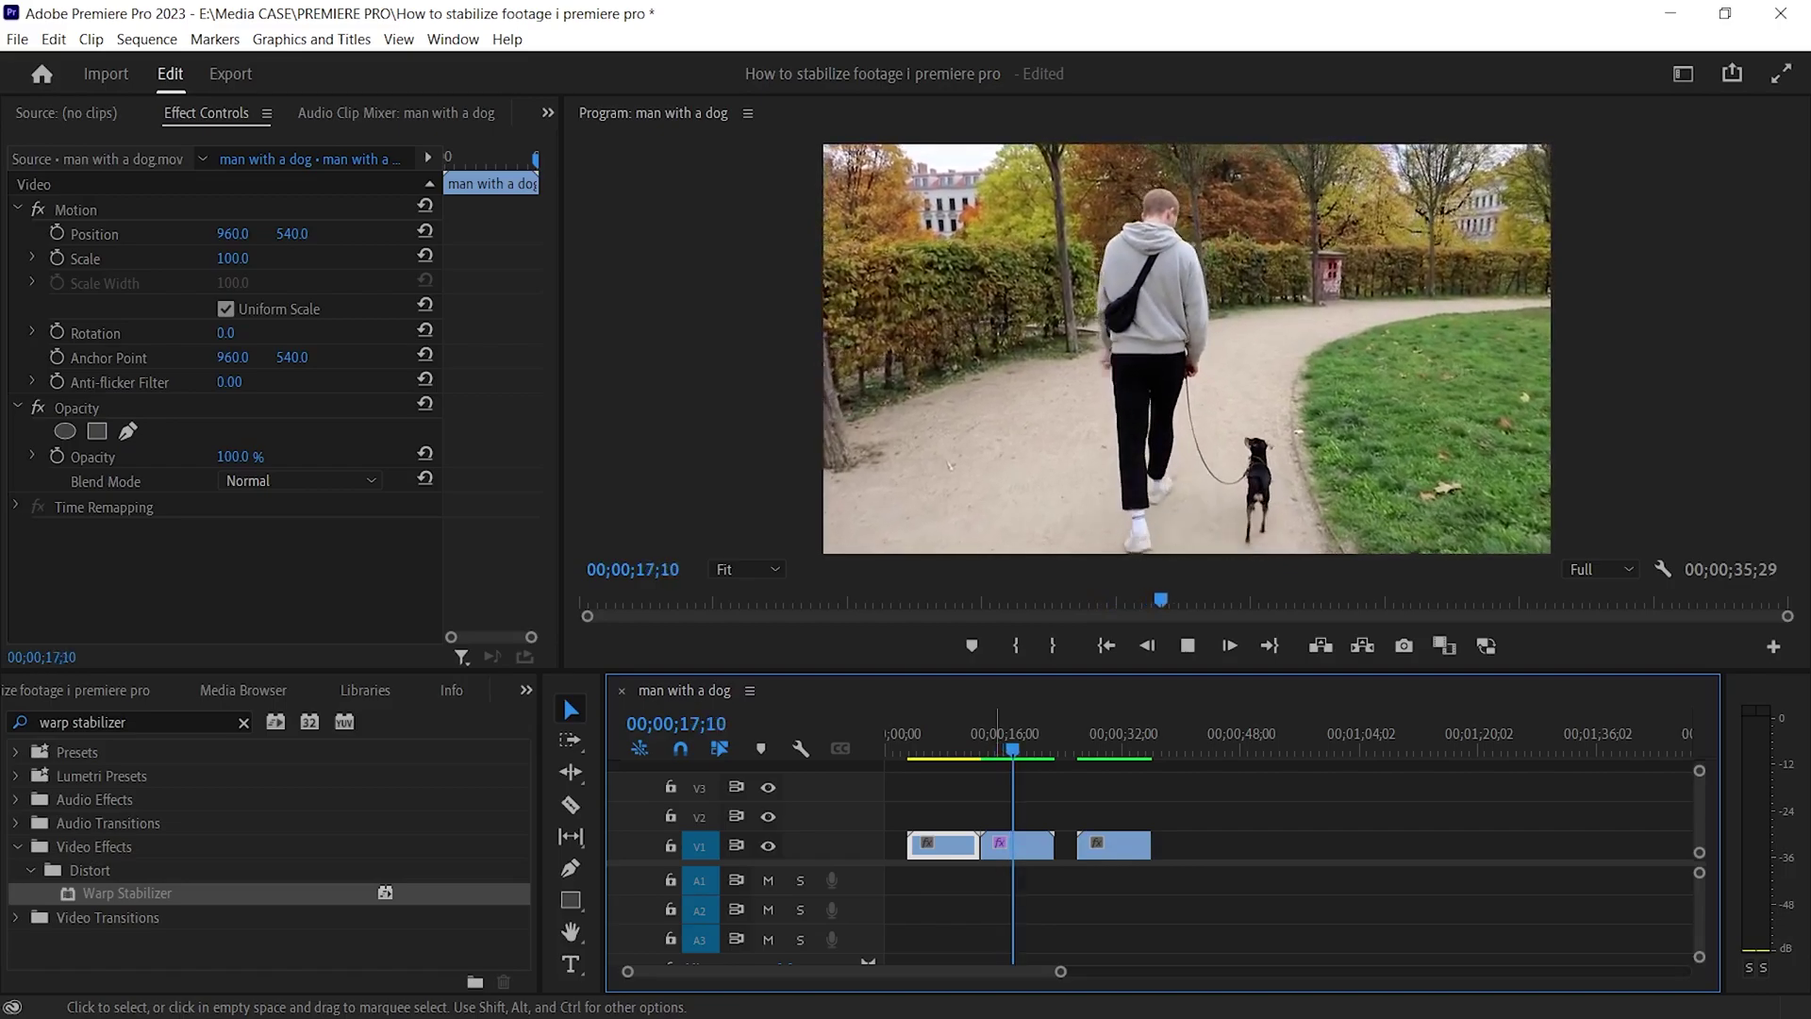
left_click(1011, 846)
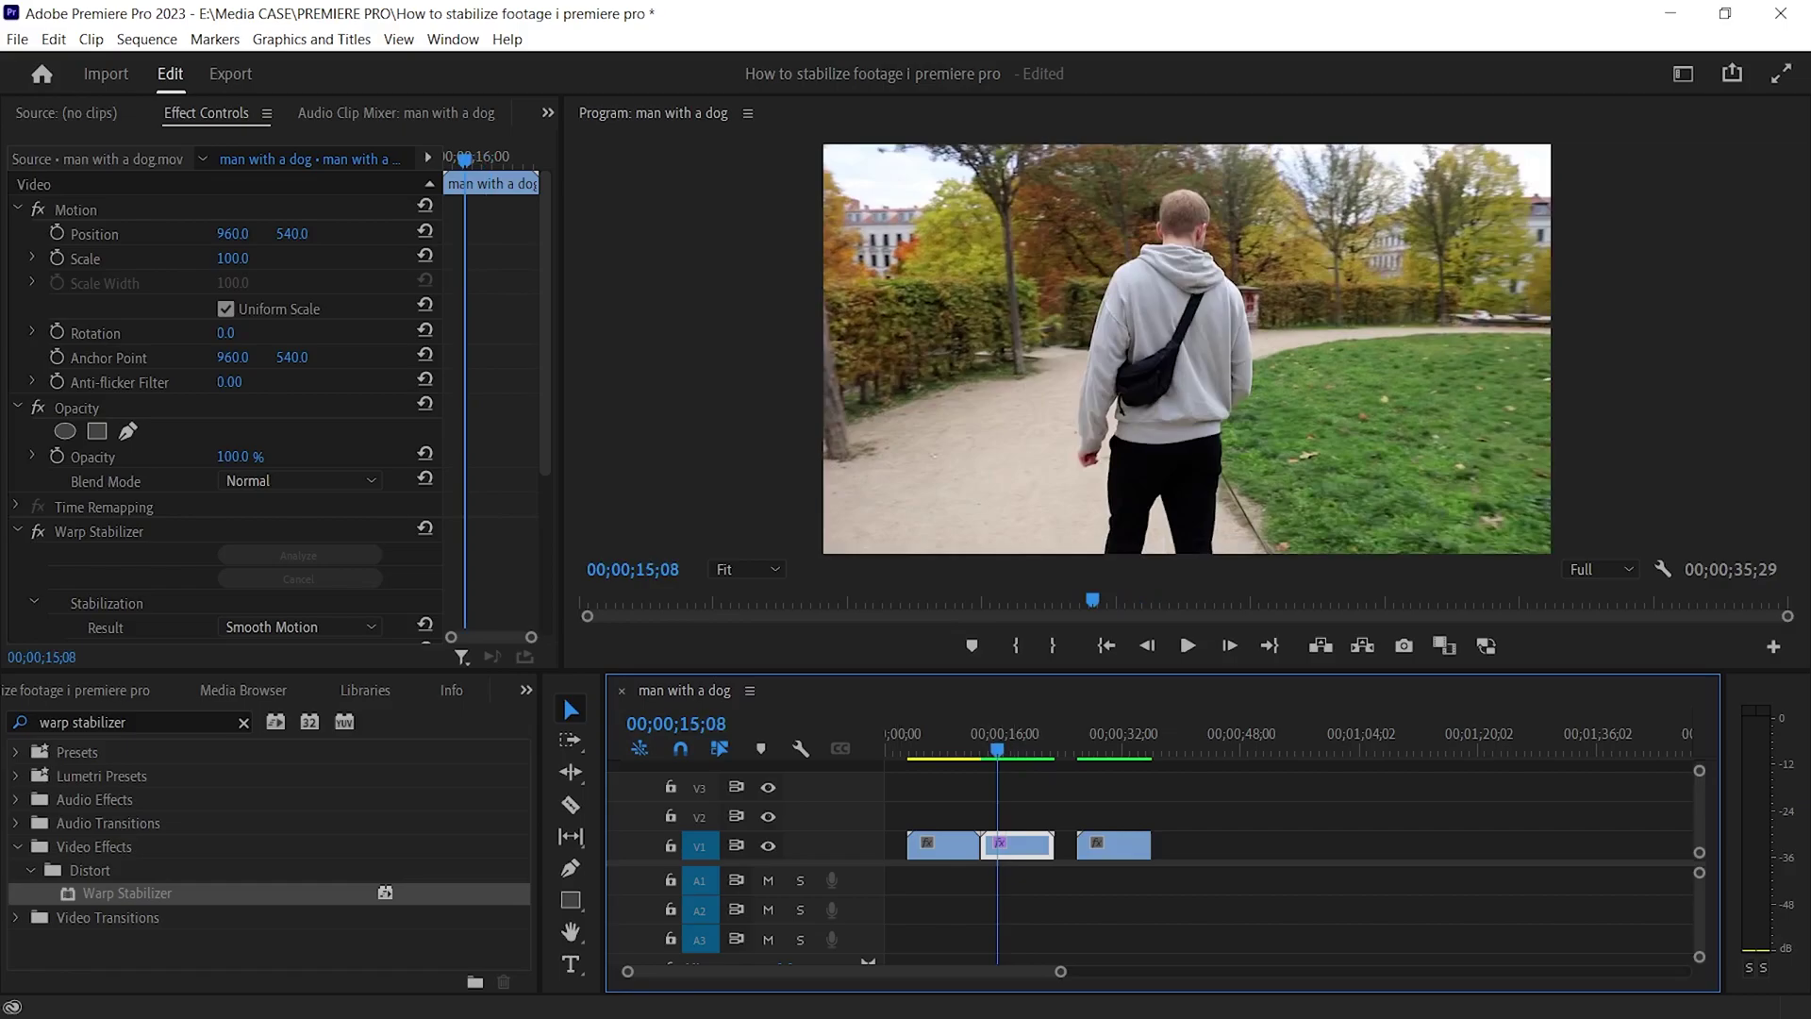
- Change the stabilized clip's Warp Stabilizer Result to No Motion, auto-scaling the frame to 150%
scroll(226, 405, "down", 4)
left_click(300, 532)
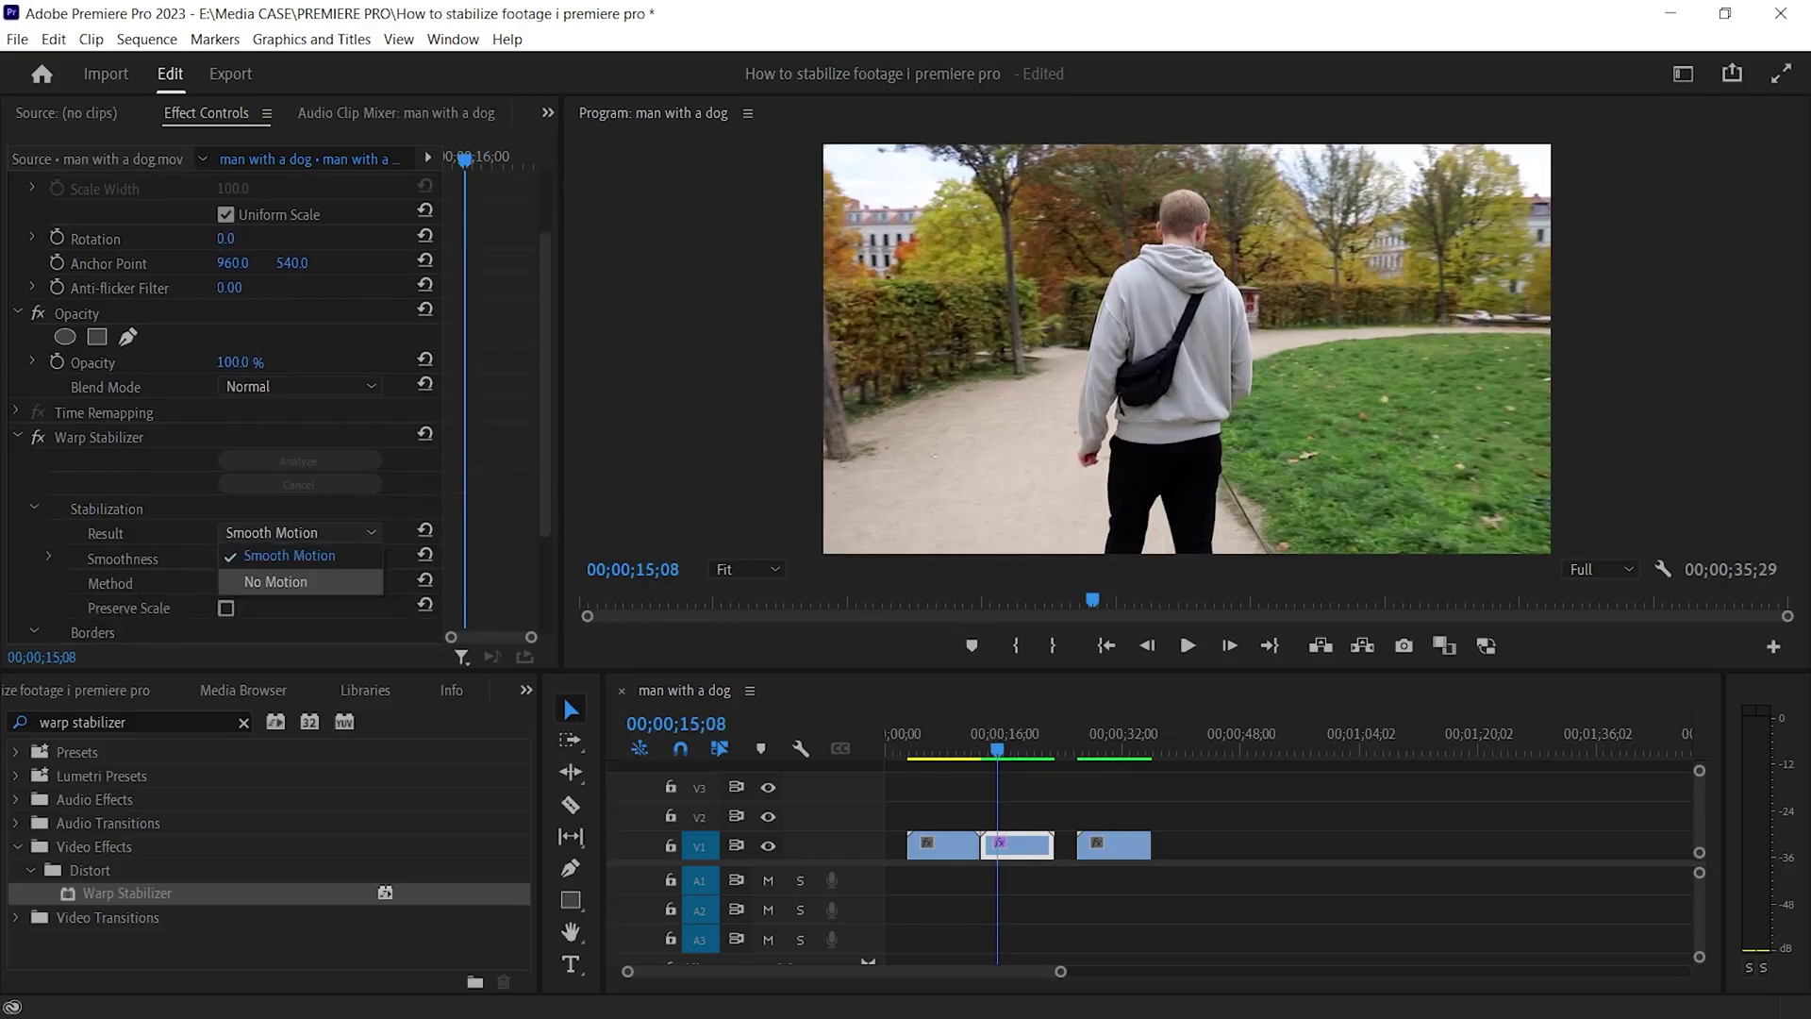
left_click(275, 581)
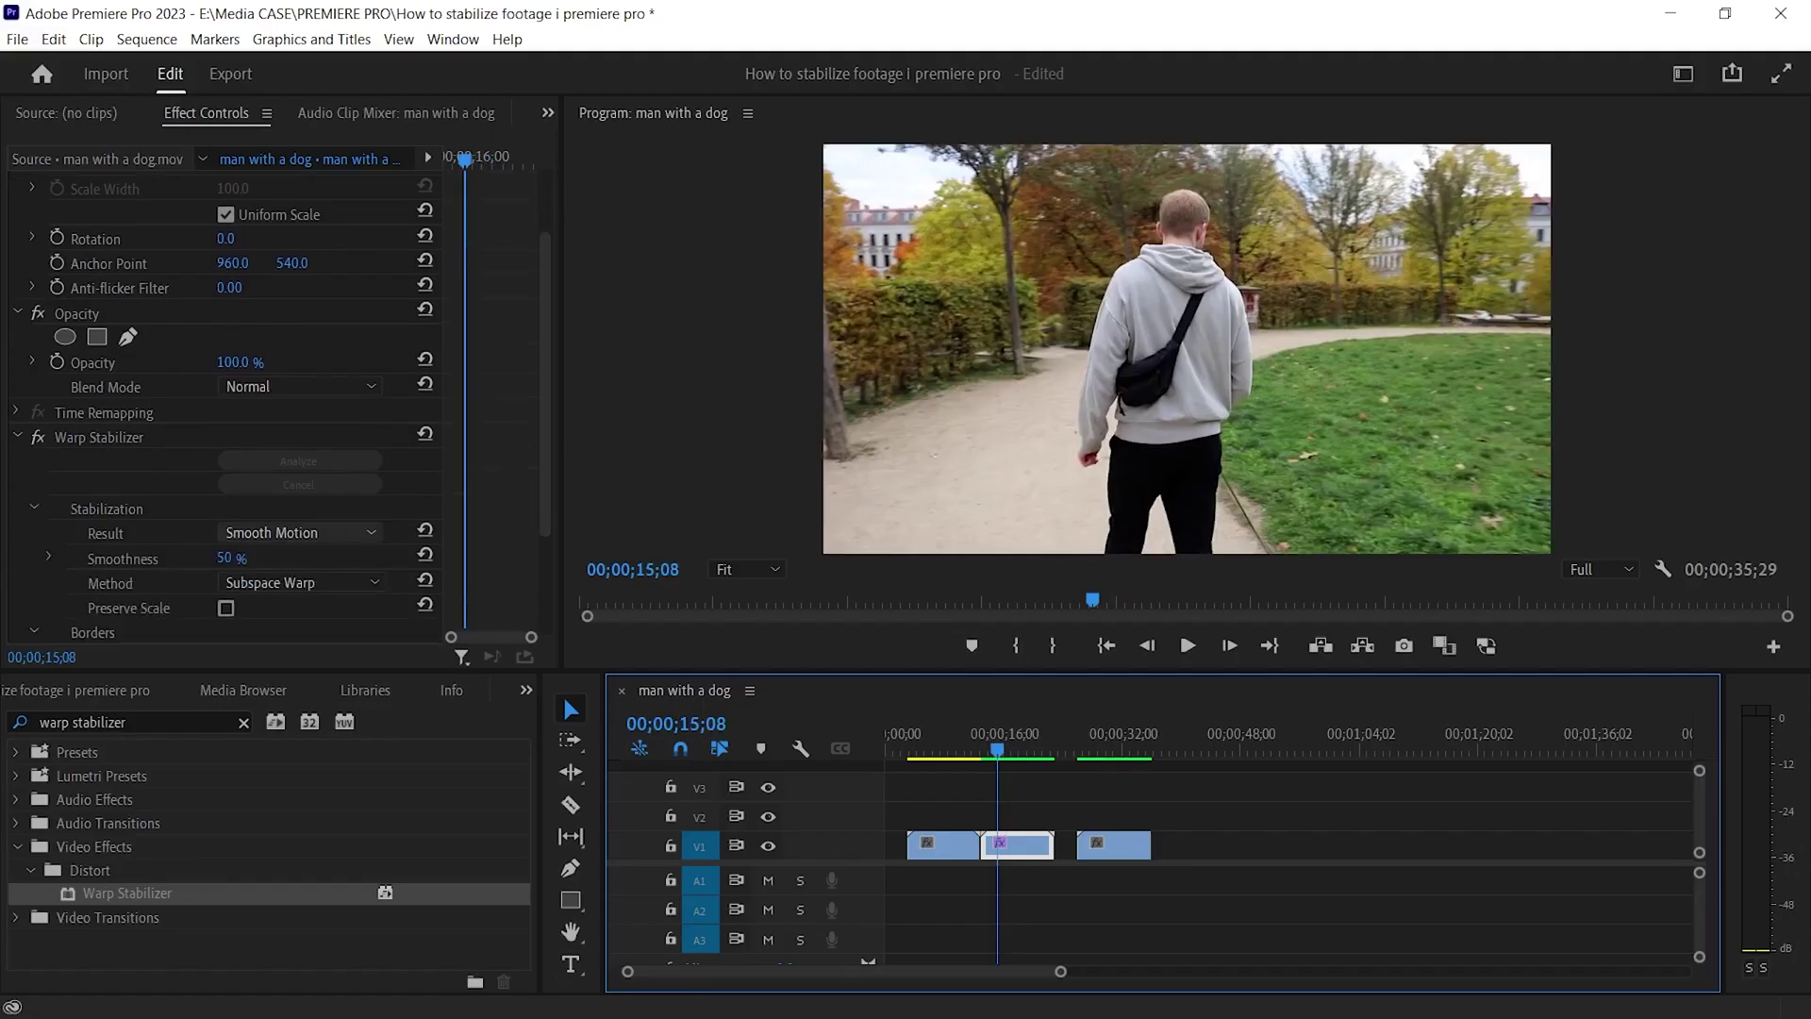
left_click(300, 533)
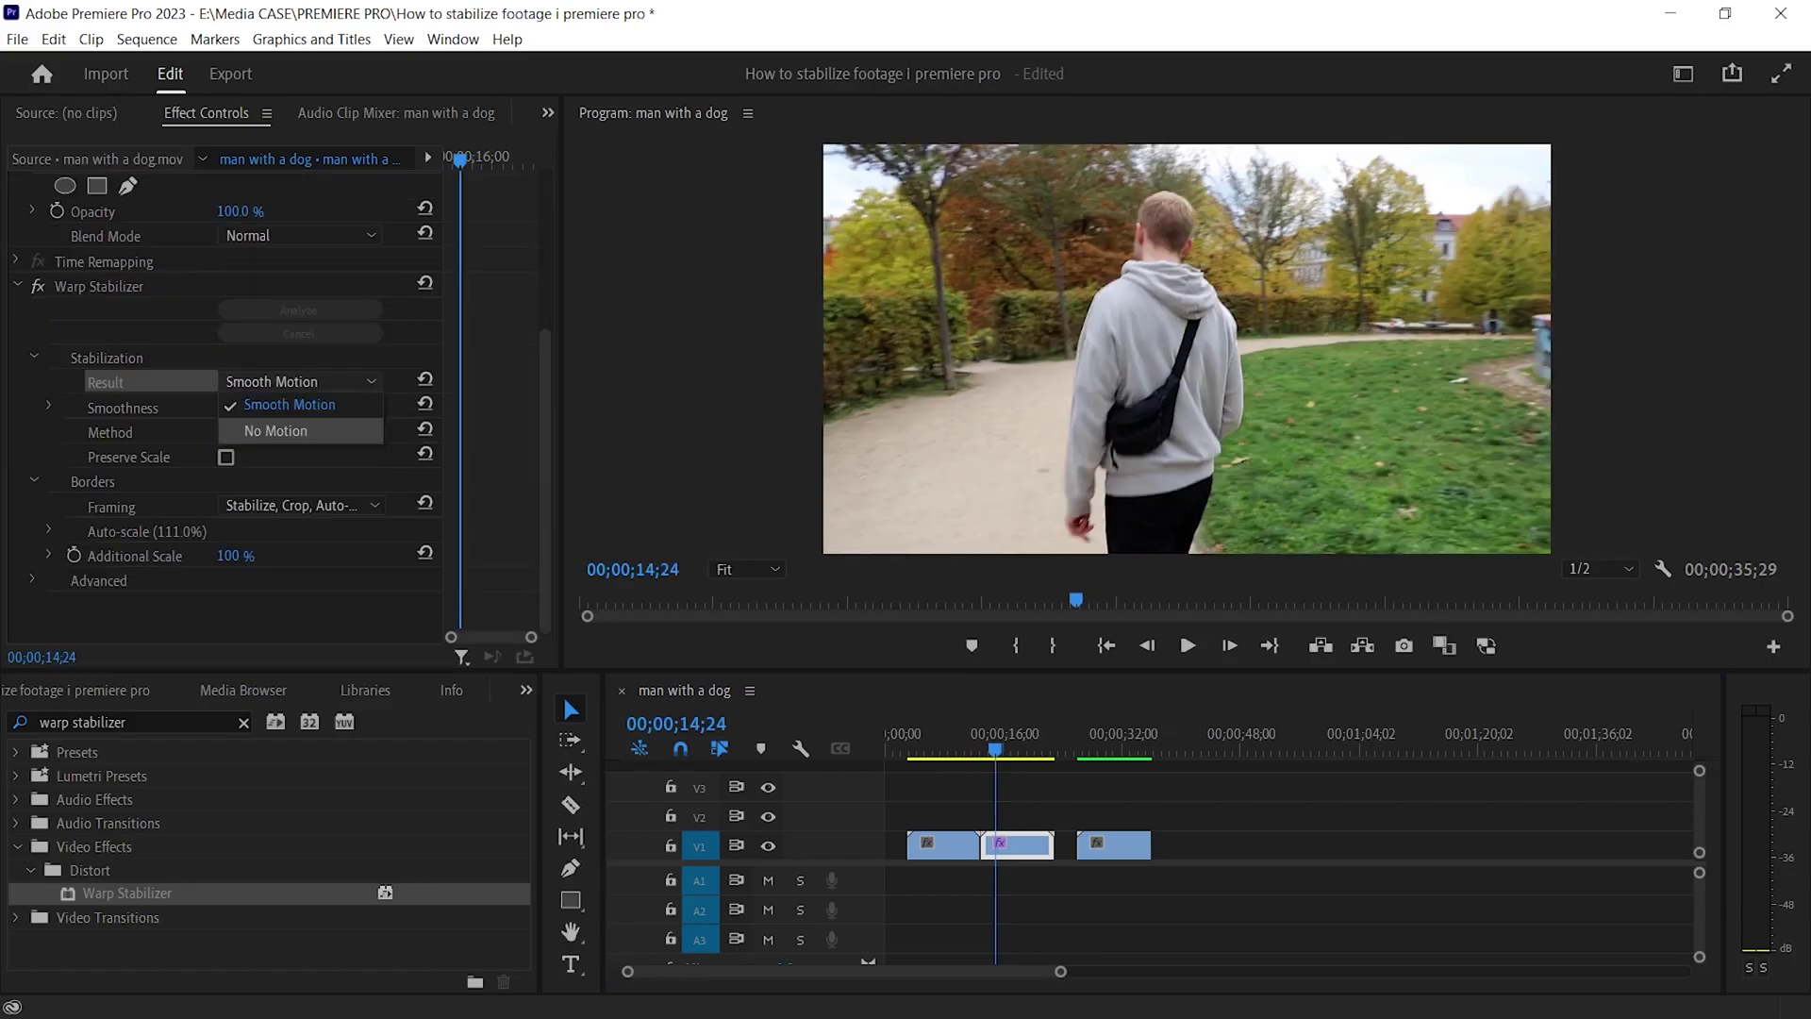
left_click(300, 430)
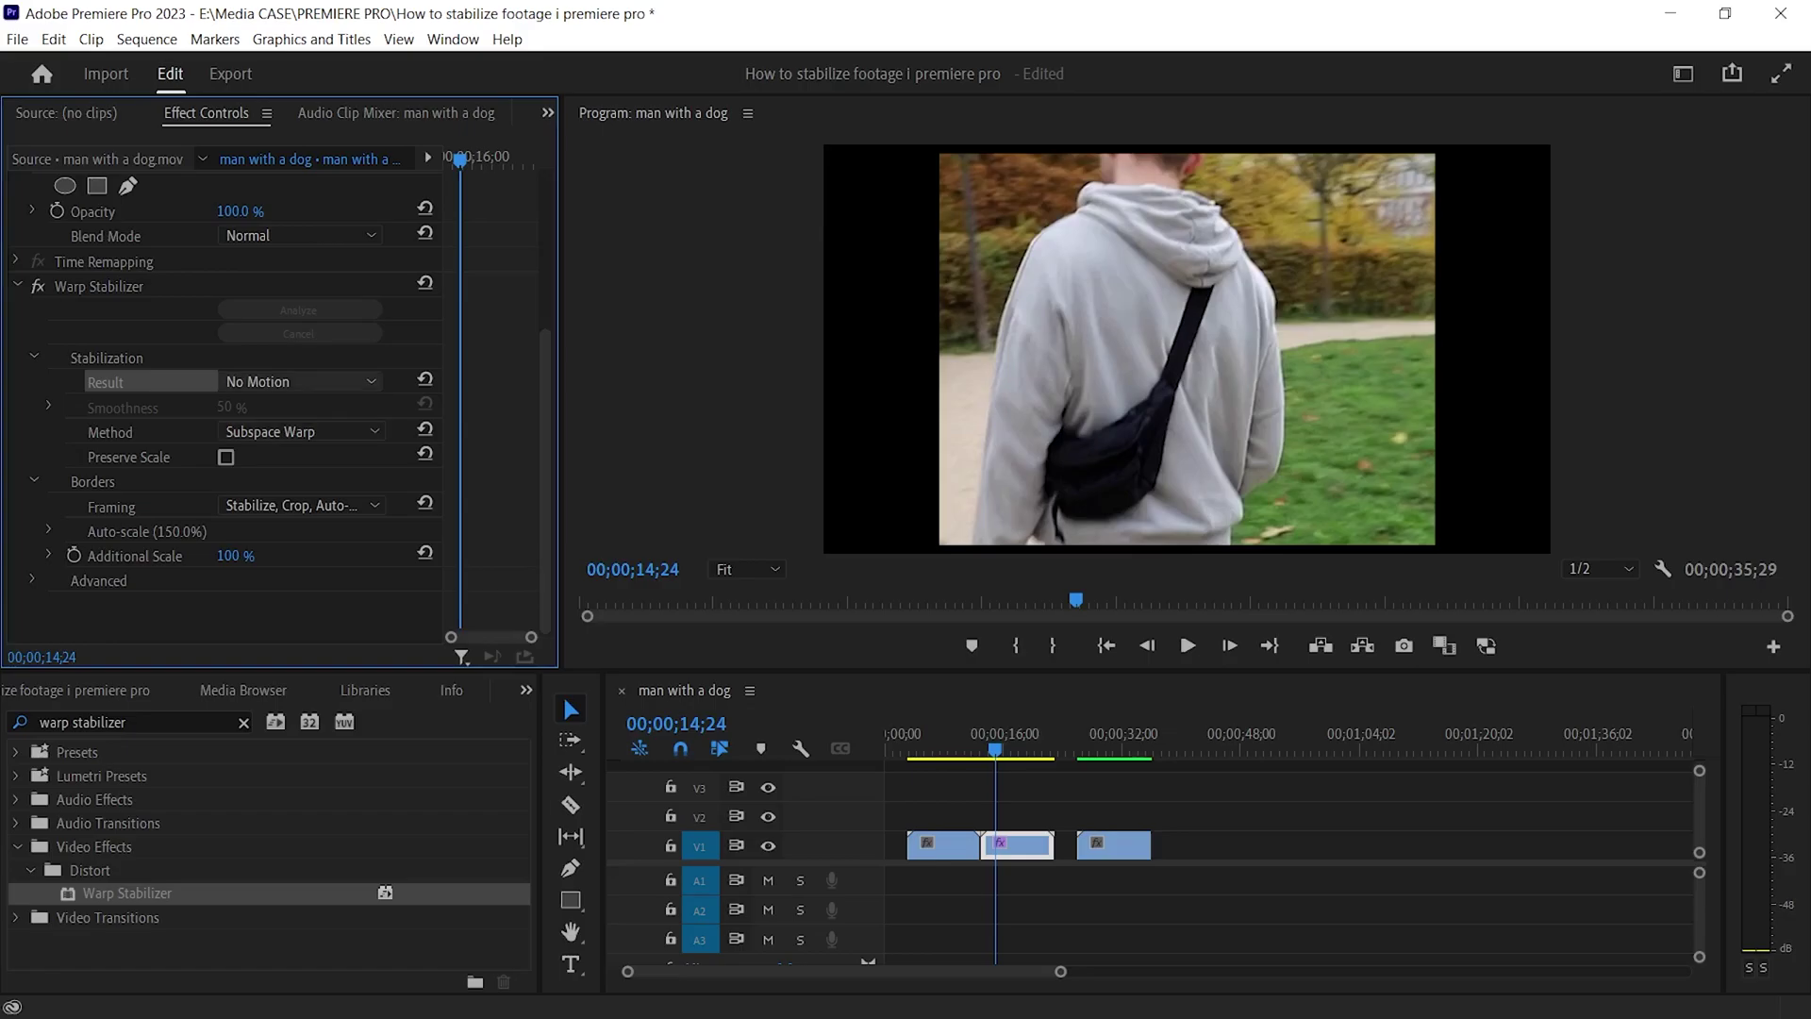
- Set the Warp Stabilizer Result back to Smooth Motion at 50% smoothness, with auto-scale at 111%
left_click(300, 382)
left_click(290, 404)
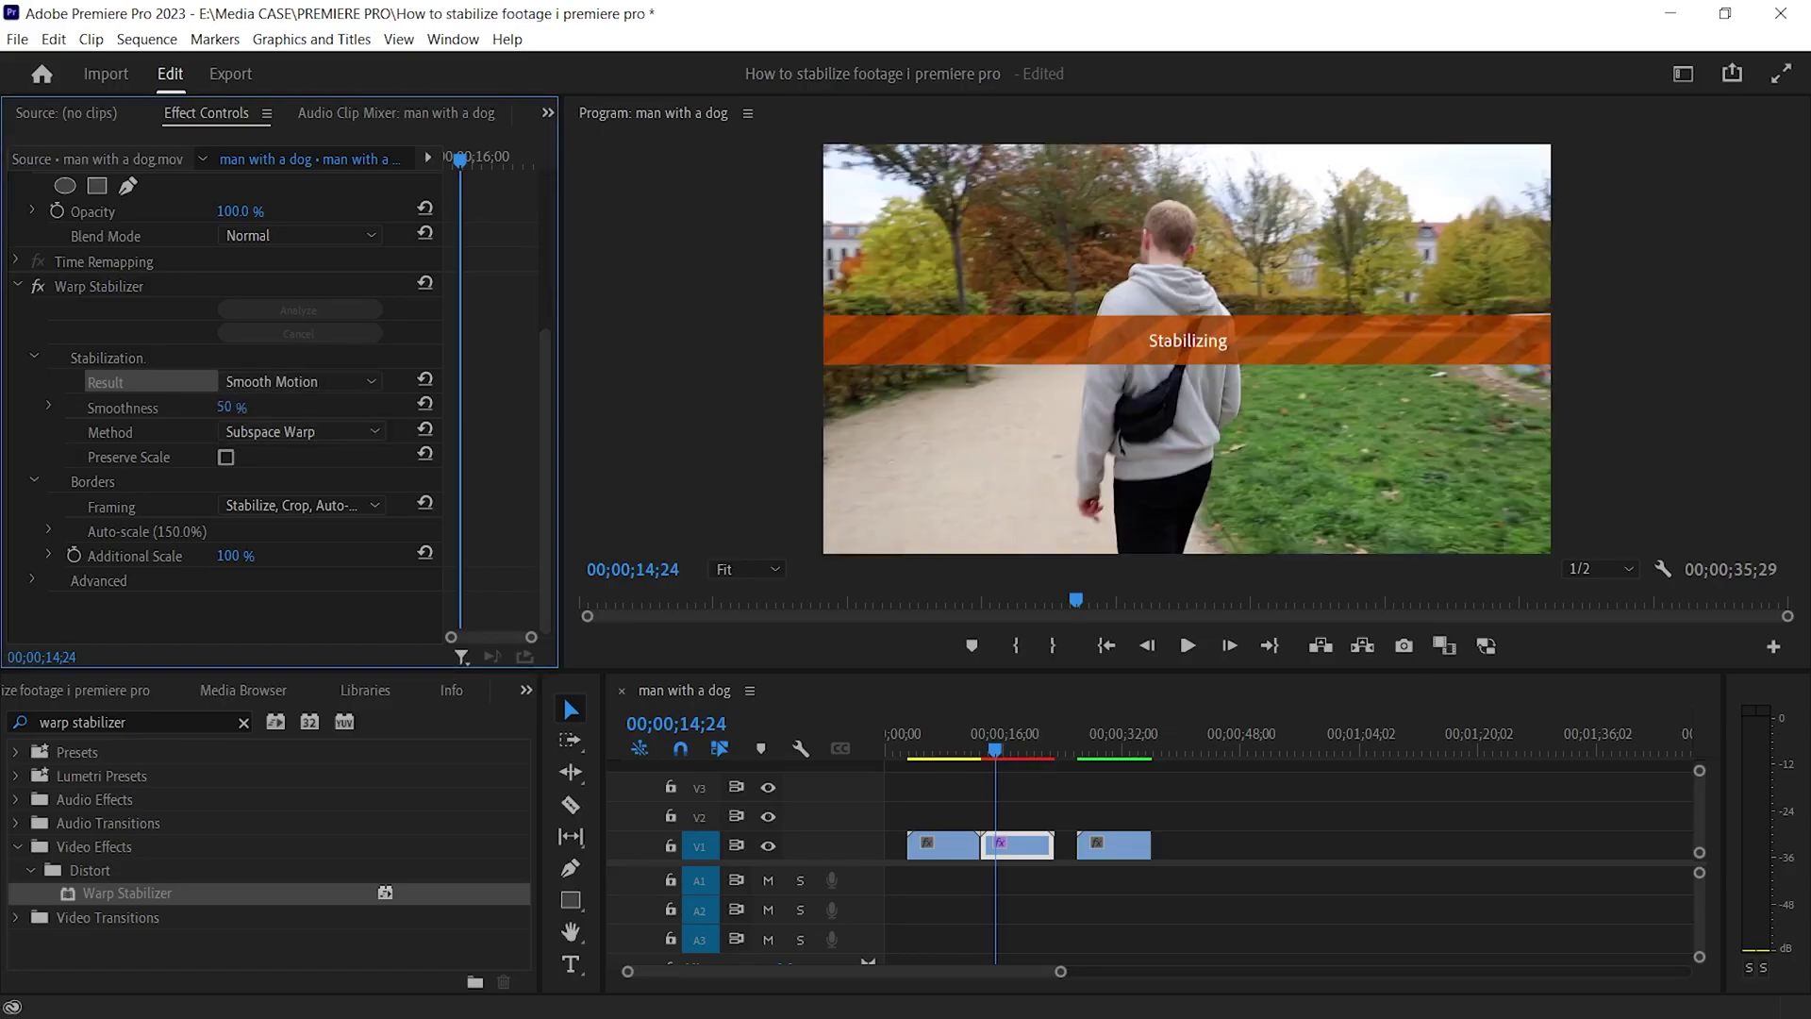
left_click(301, 432)
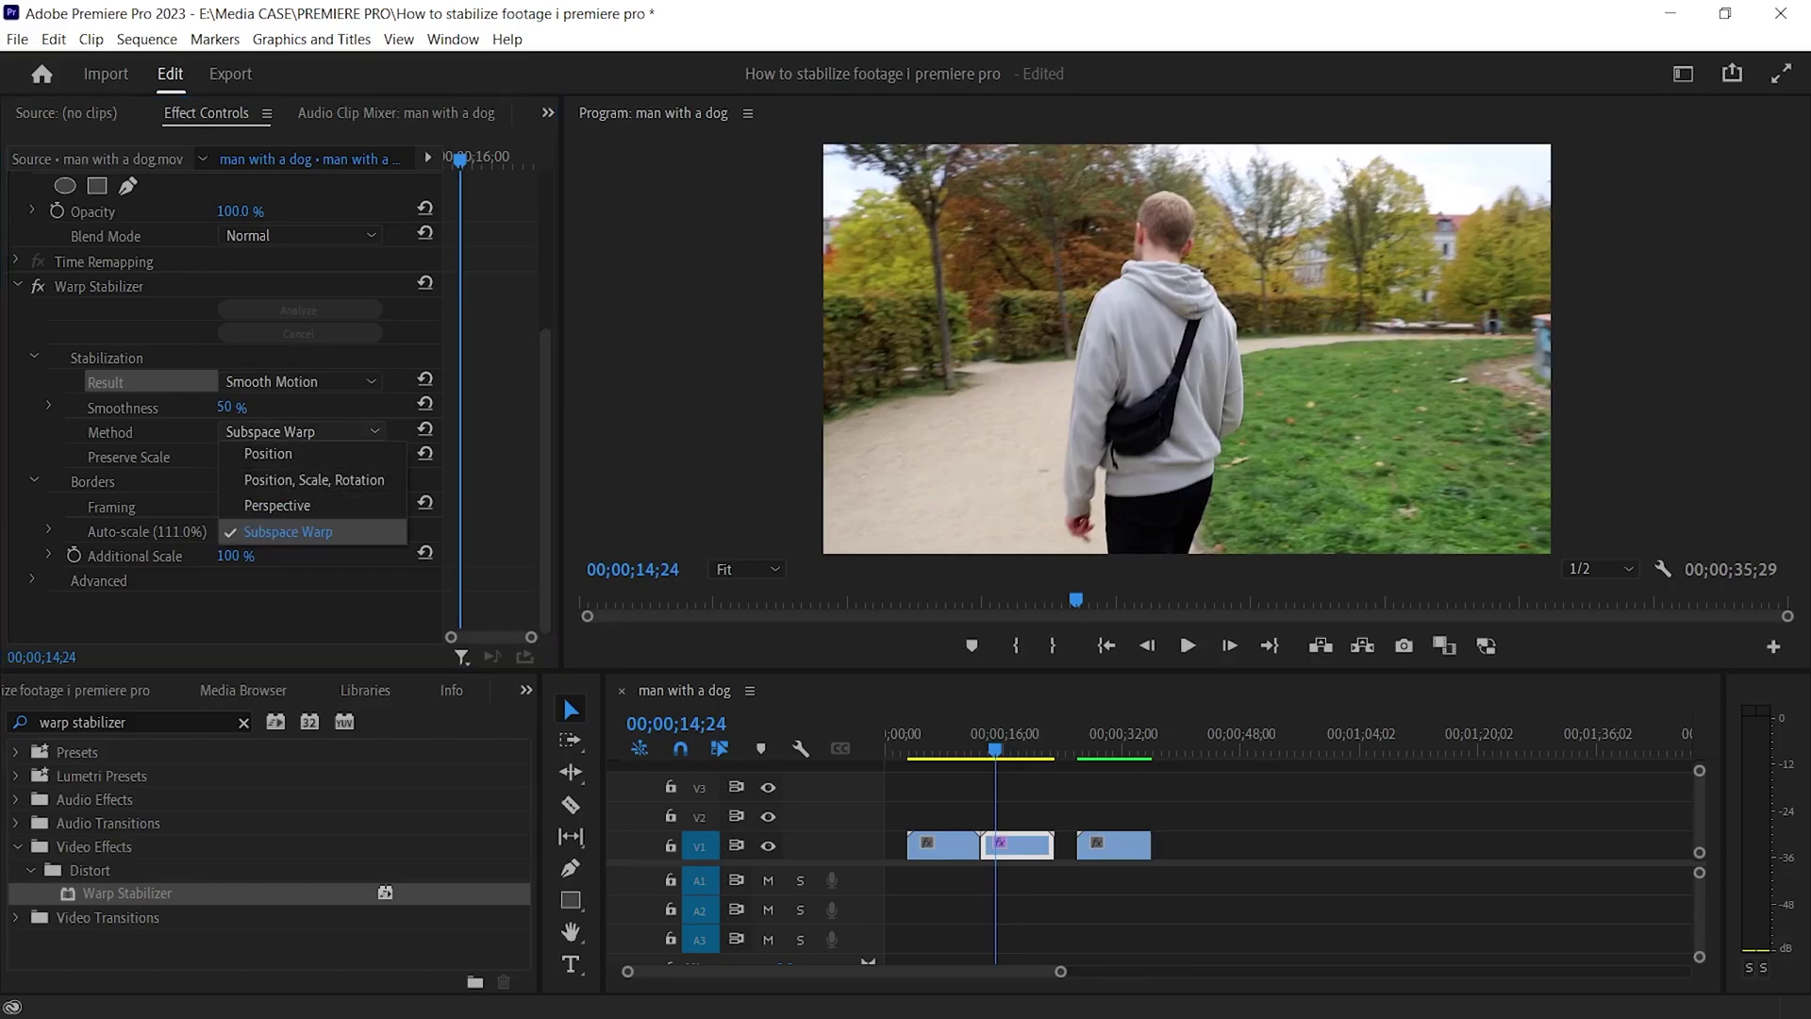
- Try the Perspective stabilization method and preview the re-stabilized dog clip
left_click(278, 506)
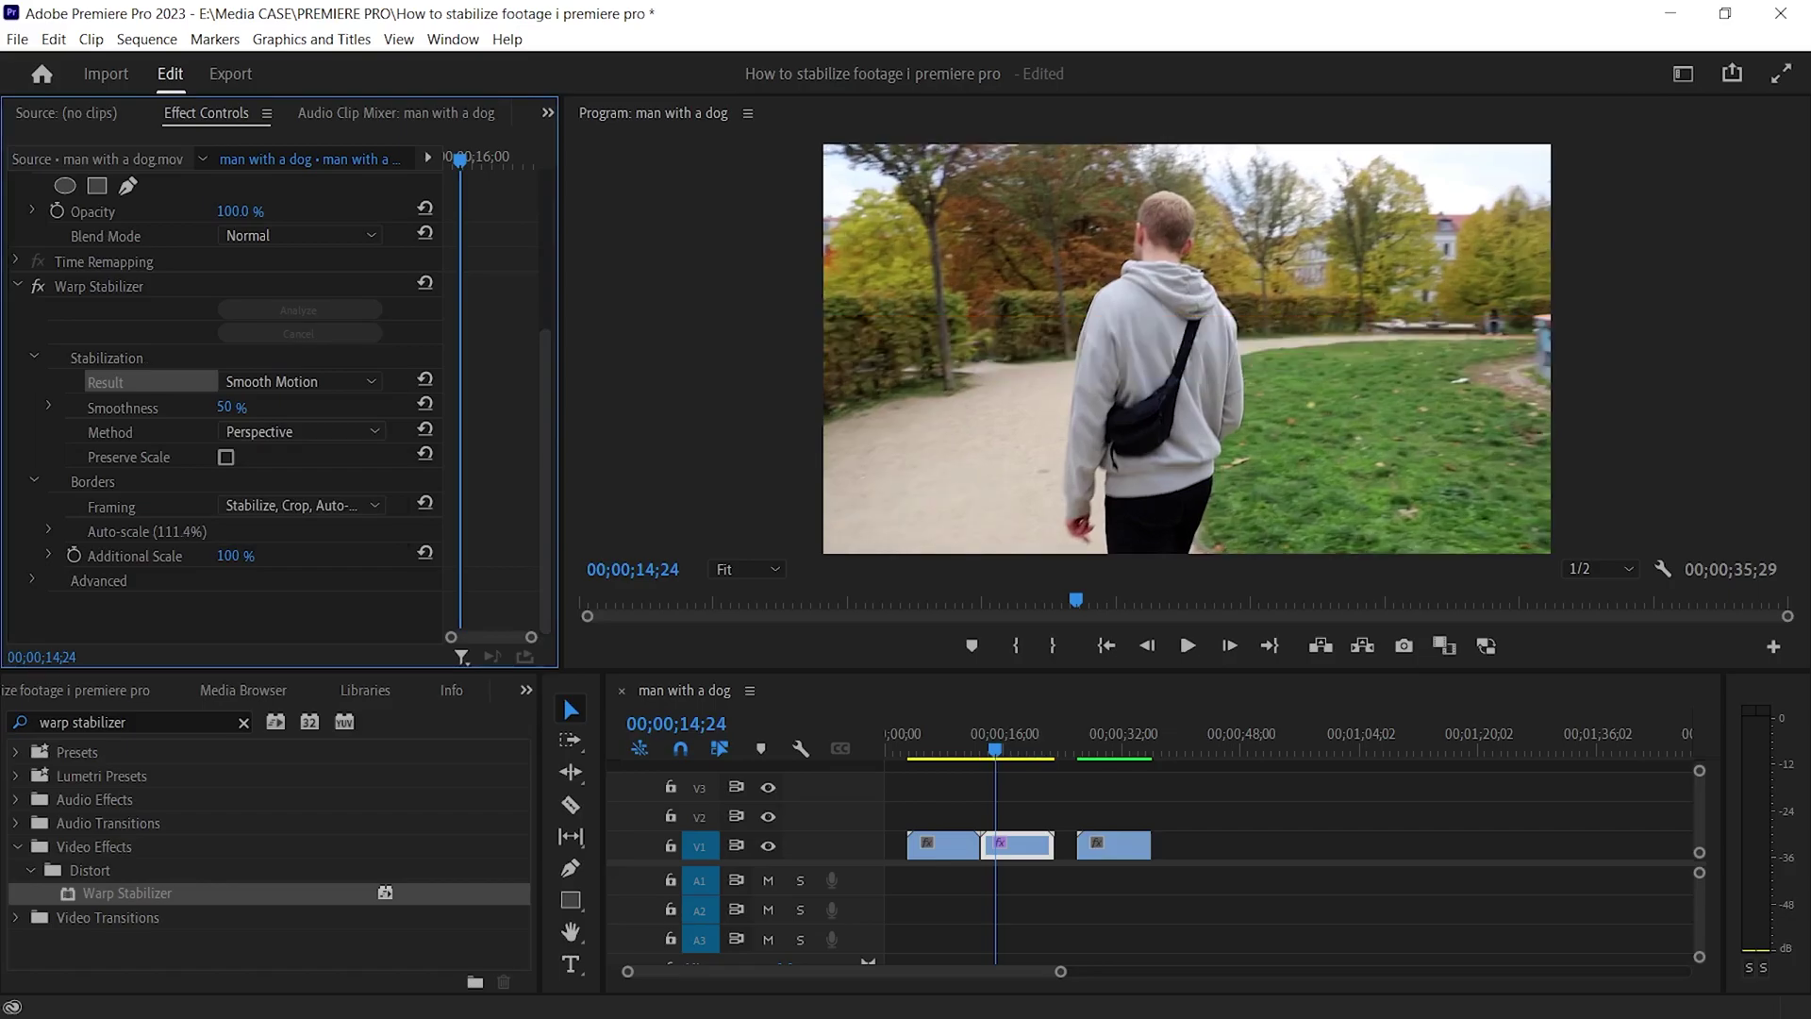
key("space")
left_click(1016, 734)
left_click_drag(1016, 740, 988, 740)
key("space")
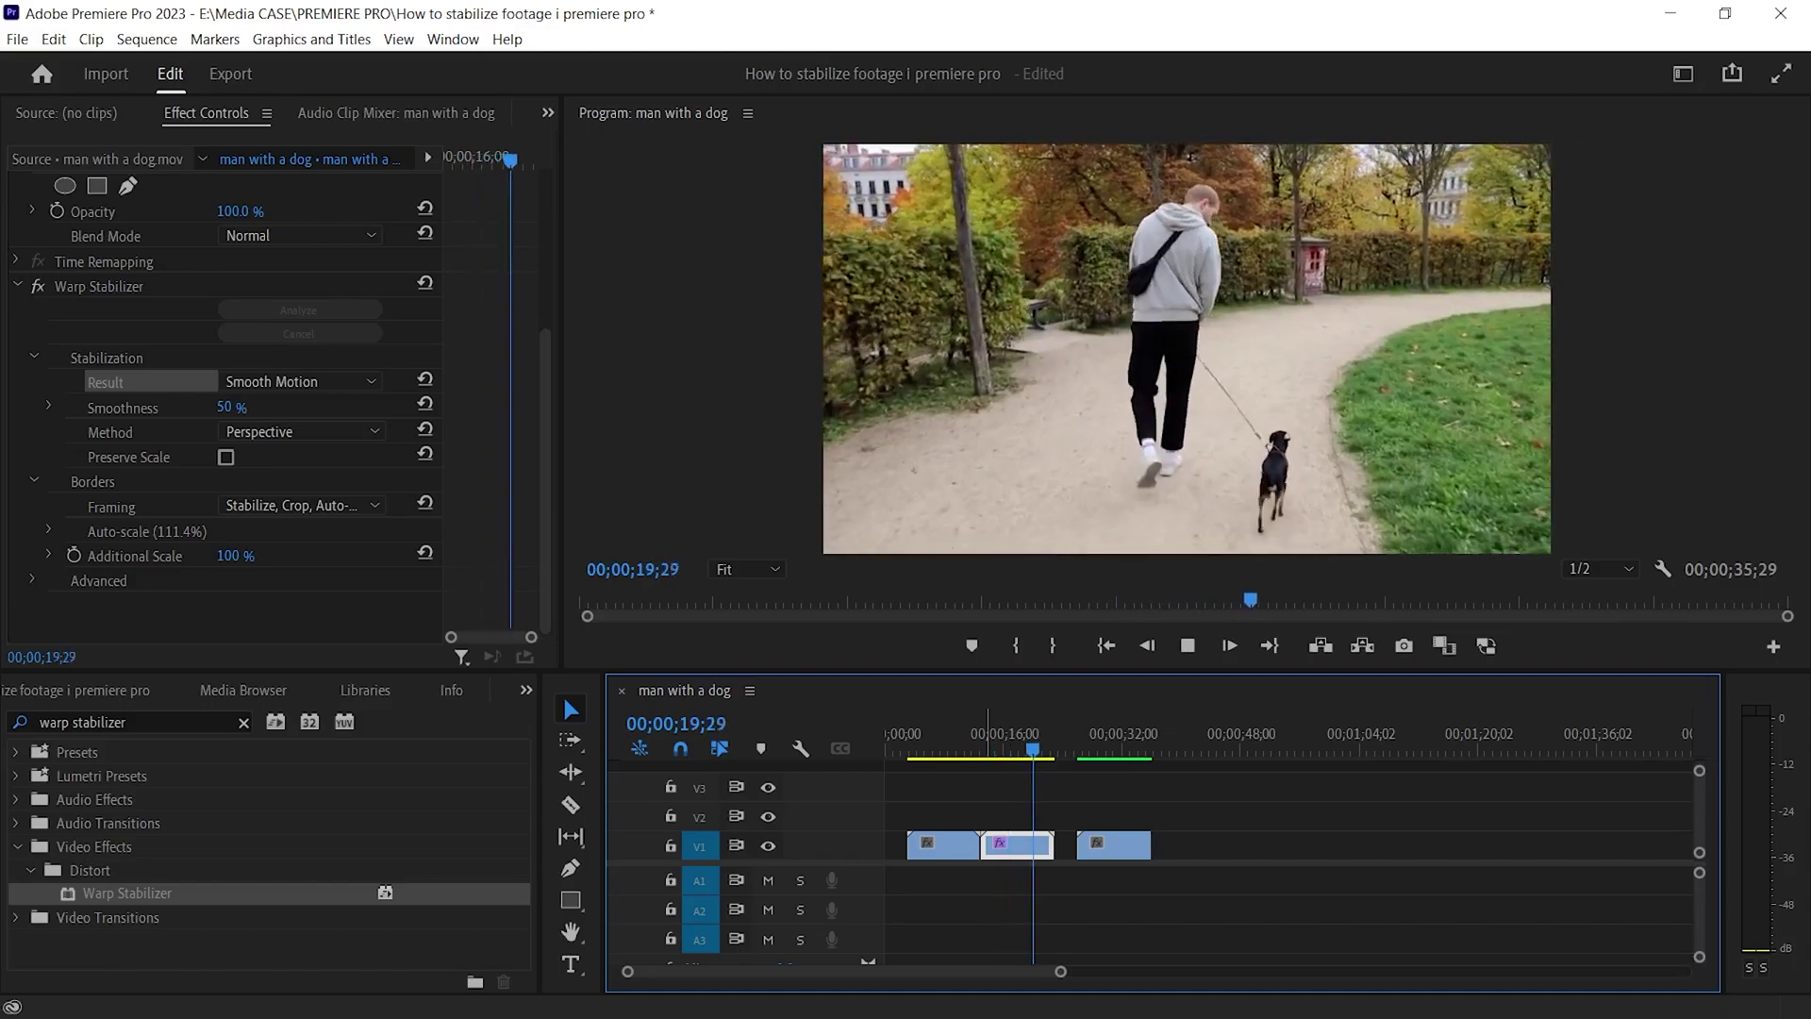
key("space")
- Switch Method to Position, Scale, Rotation and preview from about 13 seconds in
left_click(302, 432)
left_click(302, 479)
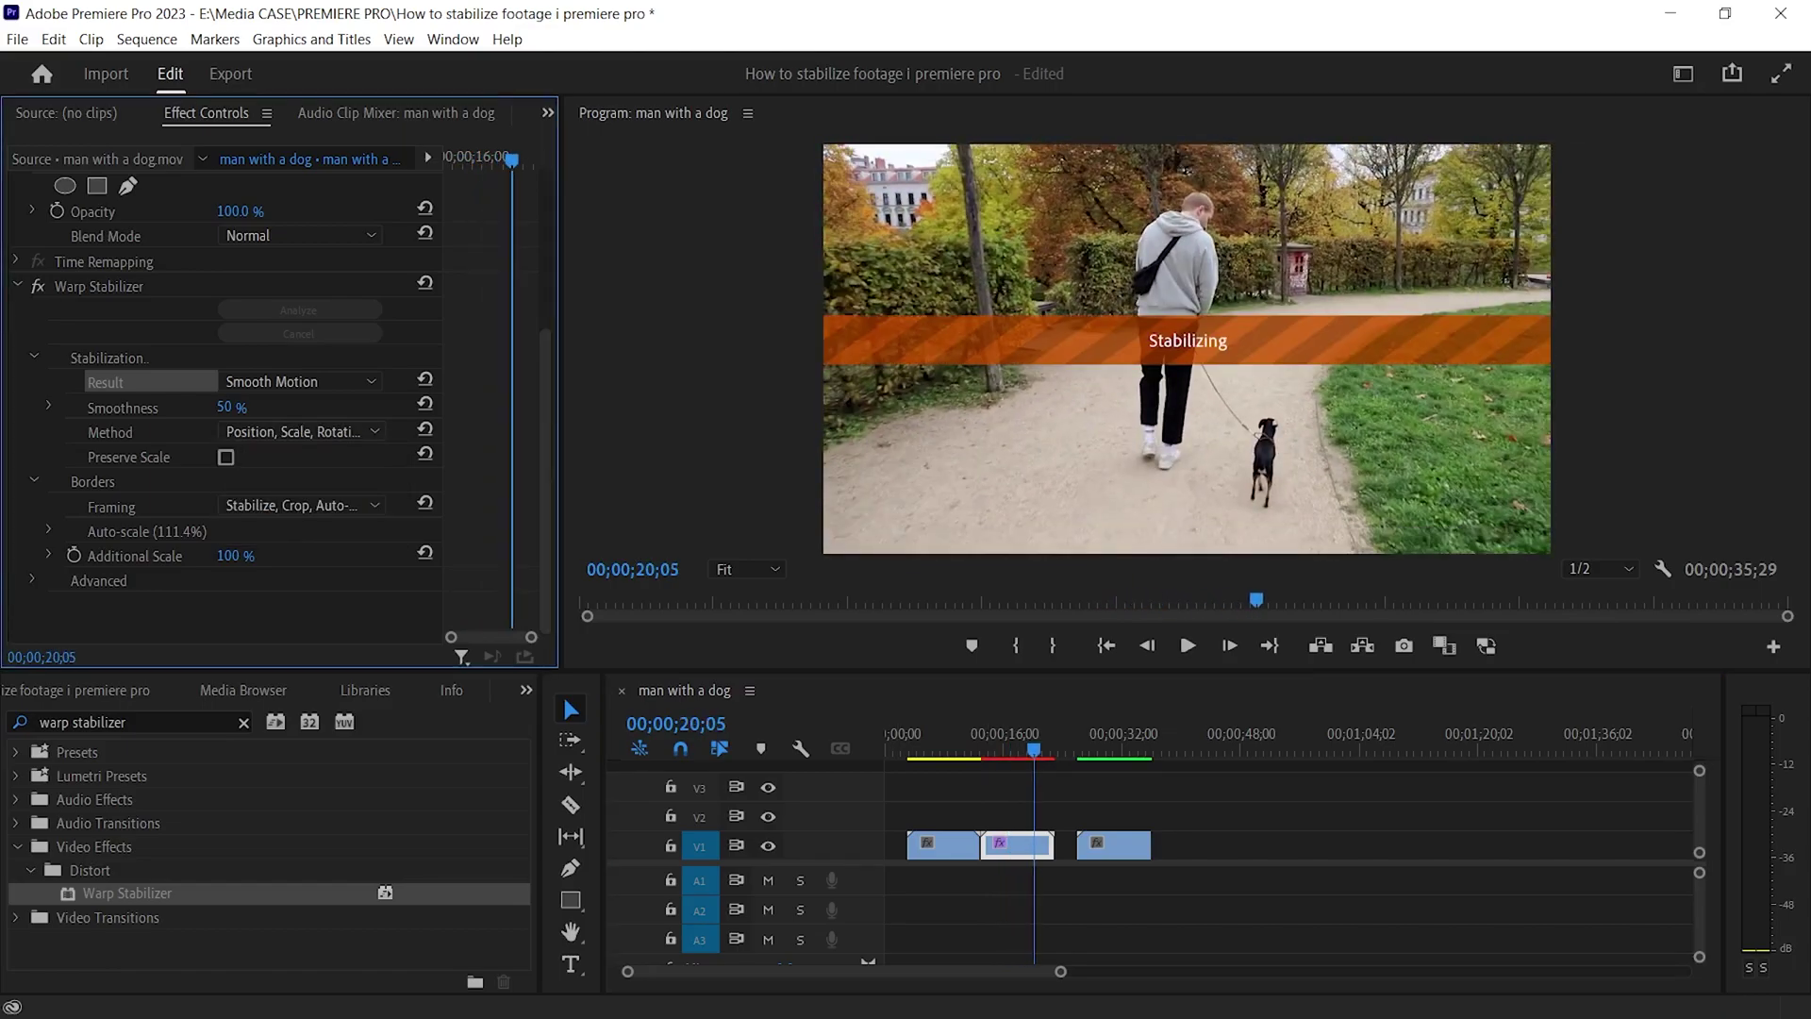
left_click_drag(1034, 740, 982, 741)
key("space")
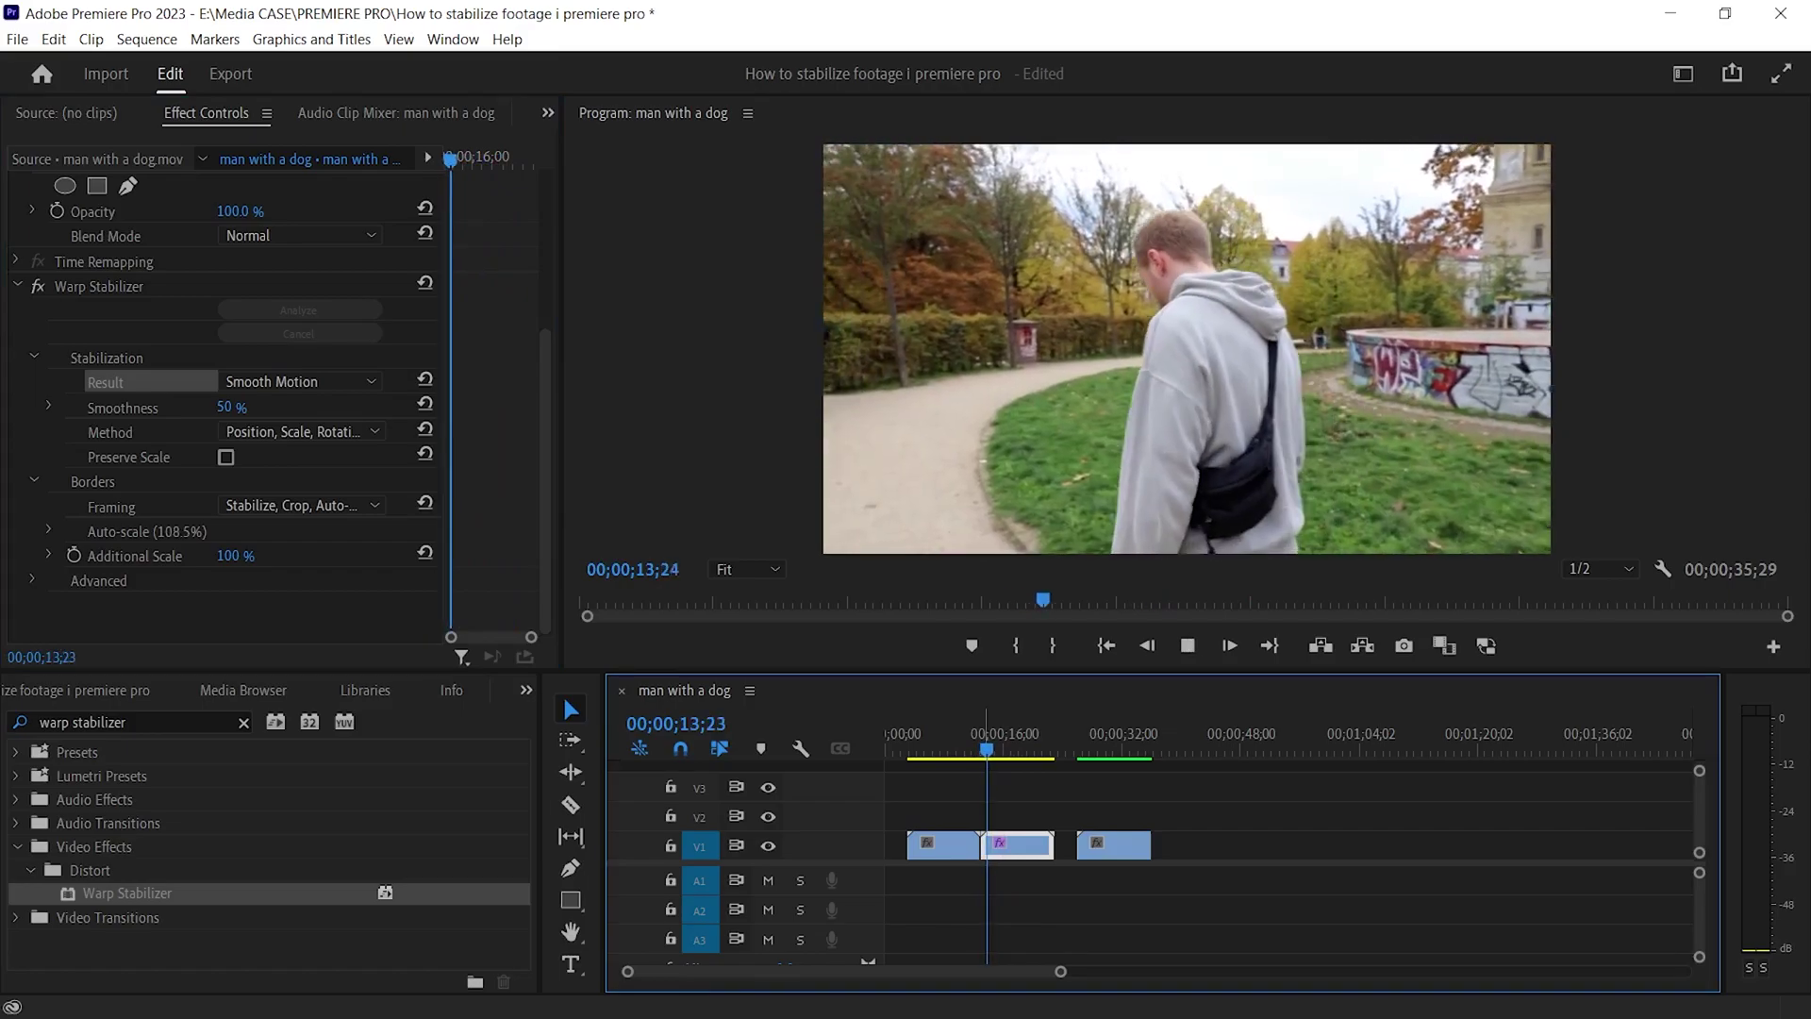
key("space")
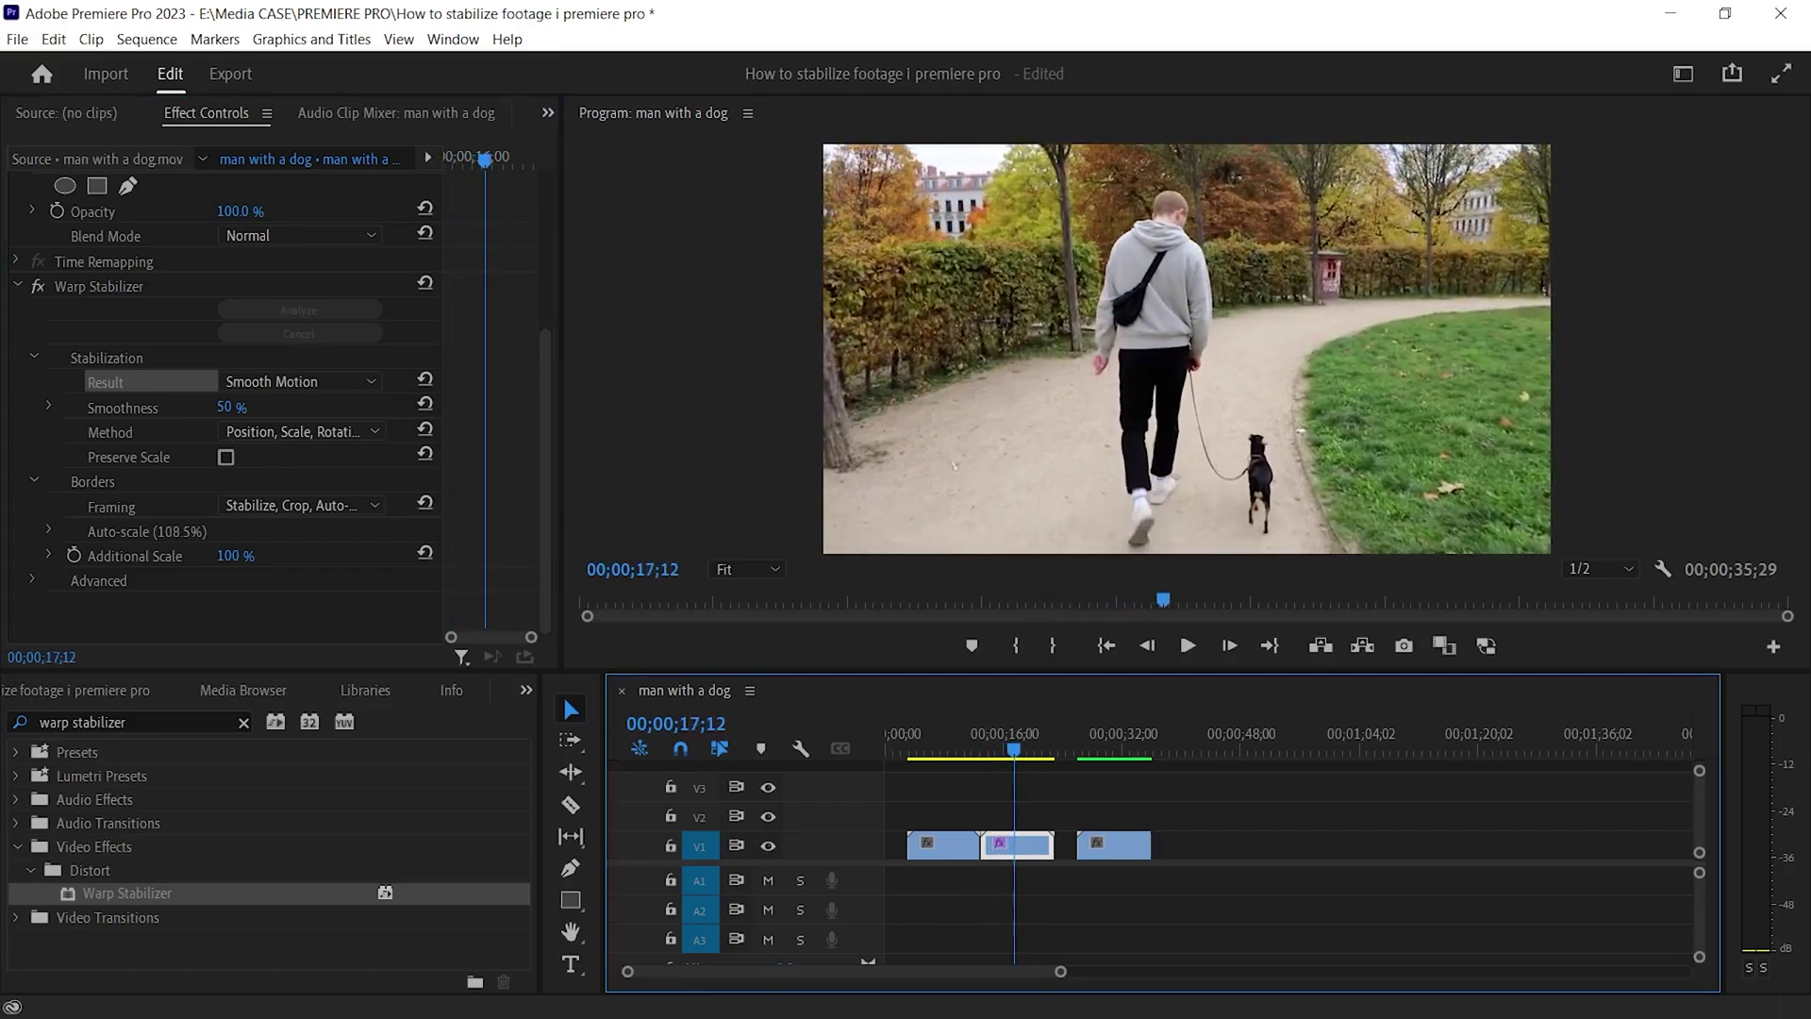
- Settle on Subspace Warp as the walking clip's stabilization method
left_click(300, 431)
left_click(283, 528)
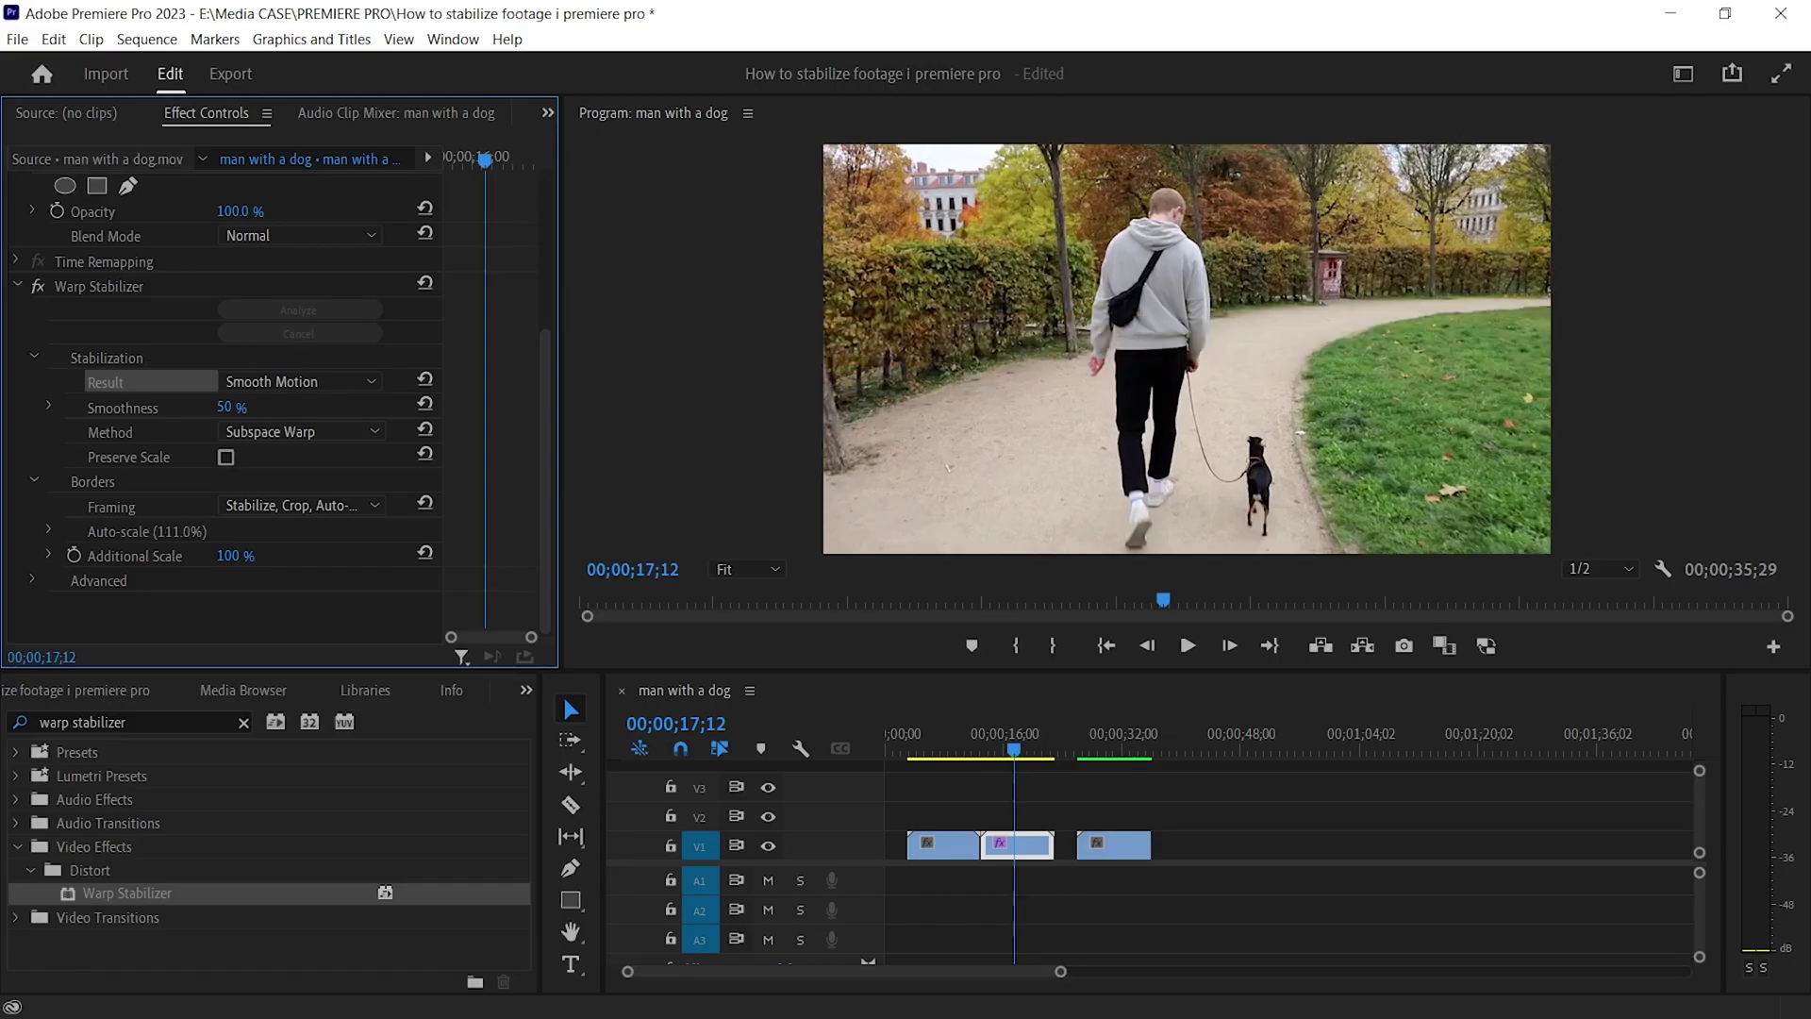
left_click(300, 505)
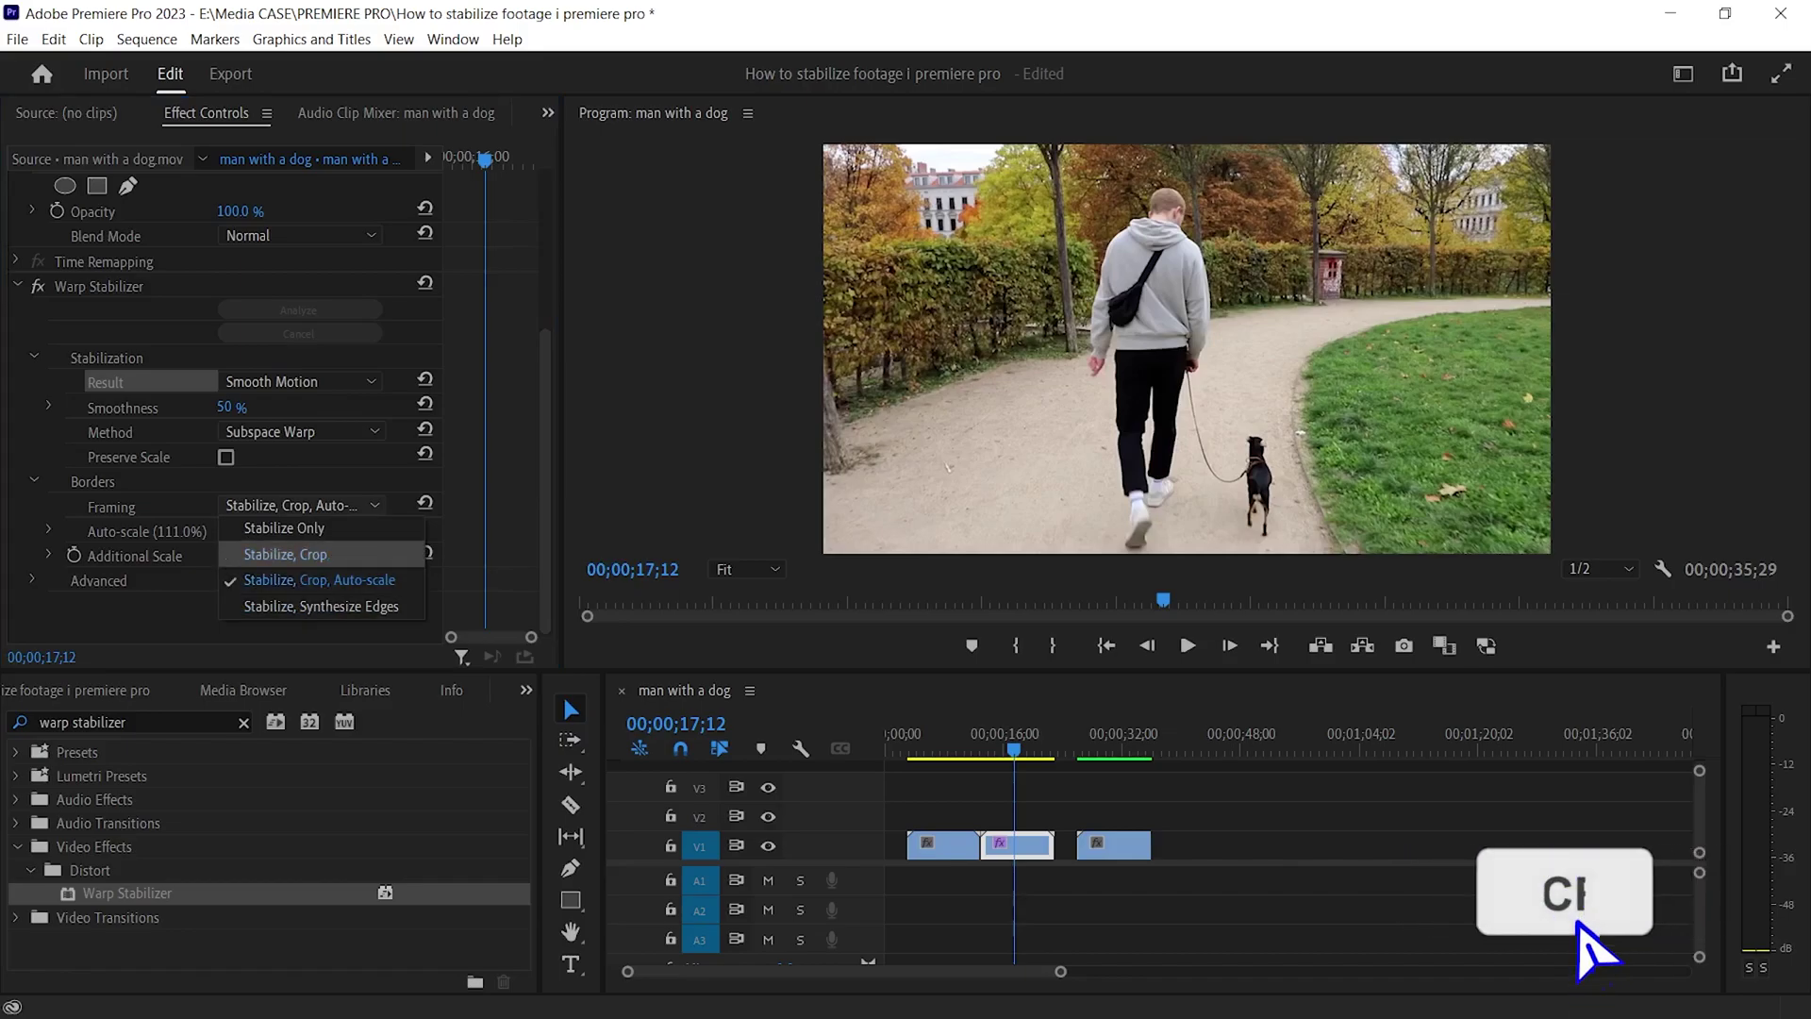
- Set Framing to Stabilize, Crop and play from about 13 seconds to see the black borders
left_click(285, 553)
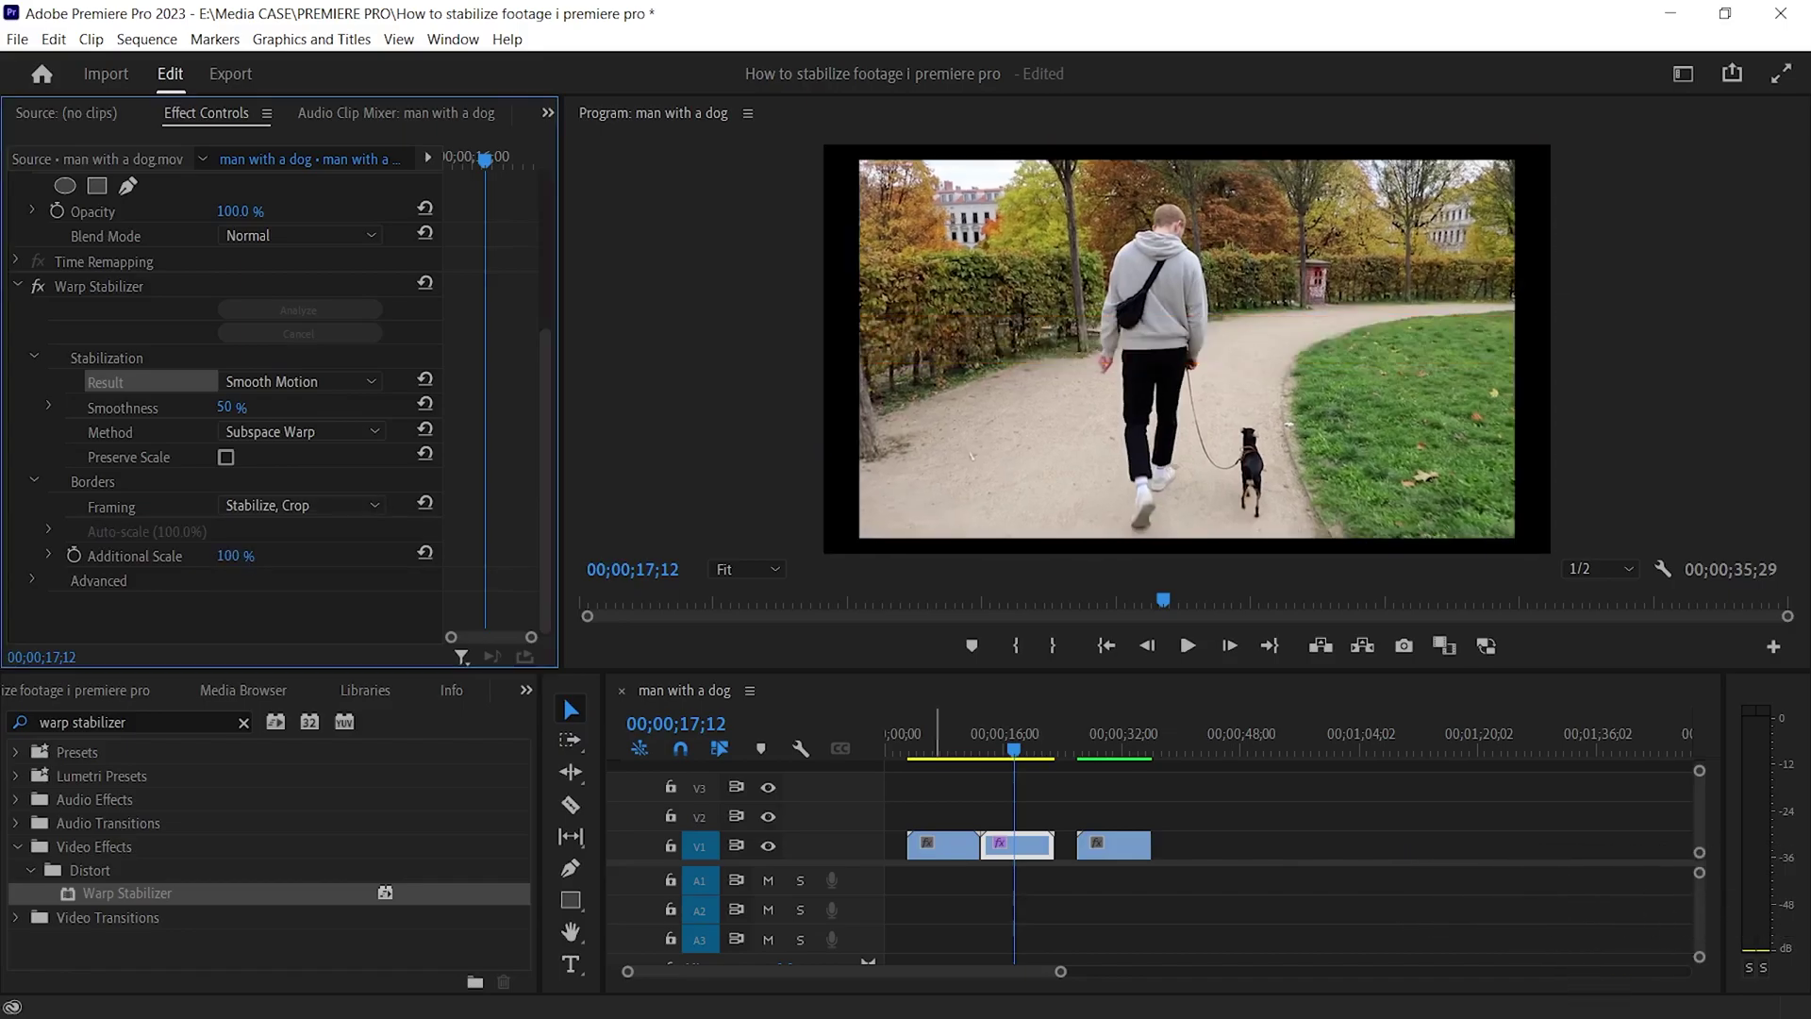
left_click_drag(1014, 748, 982, 748)
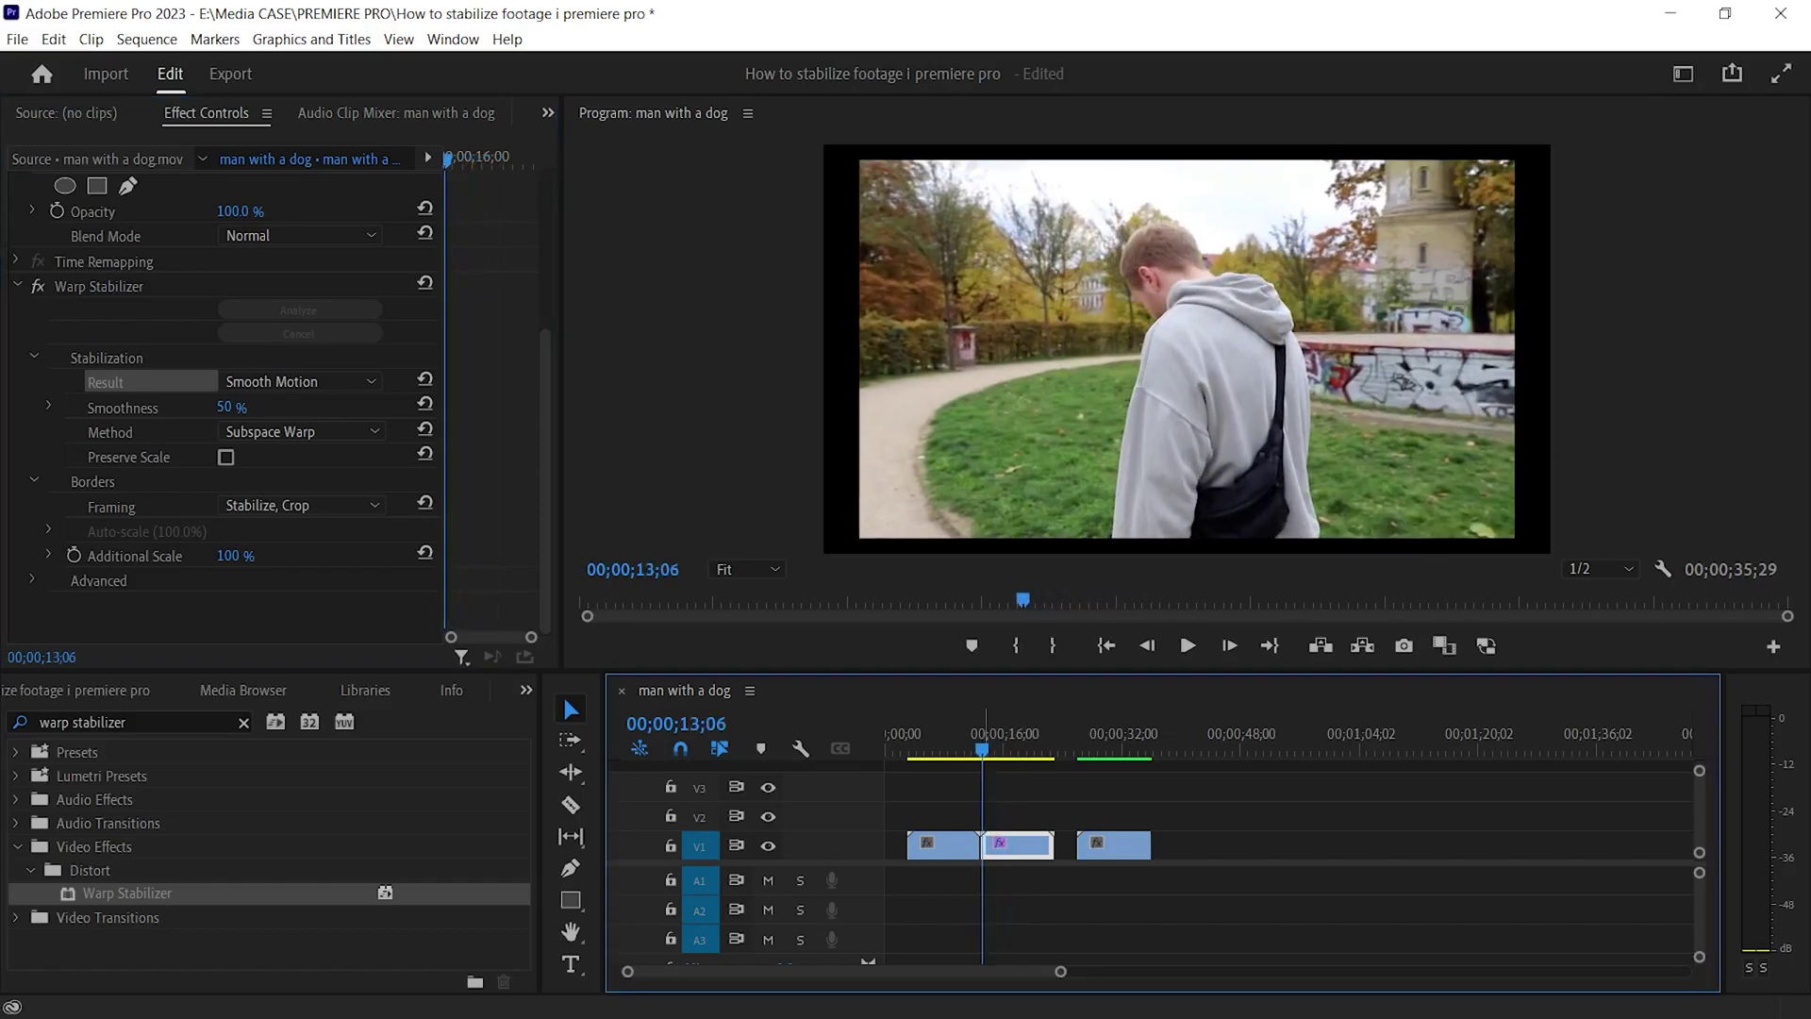
key("space")
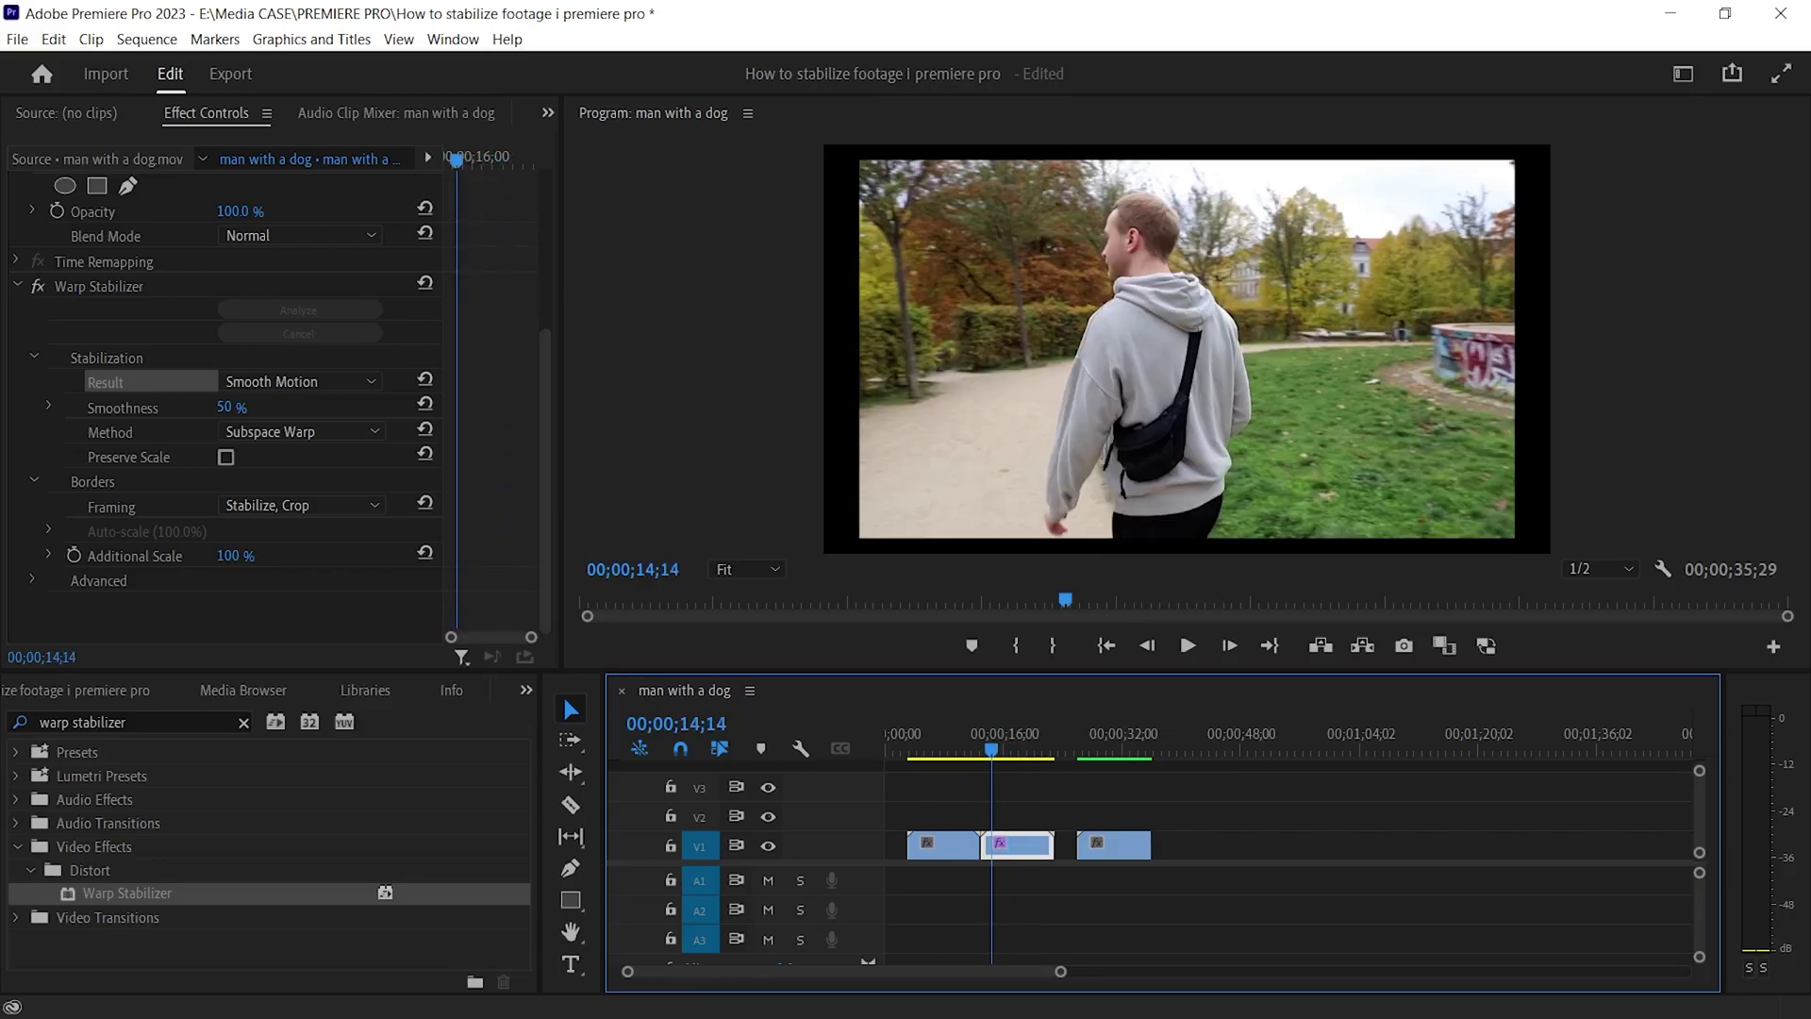
- Raise the clip's Motion Scale to about 113% to fill the frame and preview it
scroll(283, 406, "up", 5)
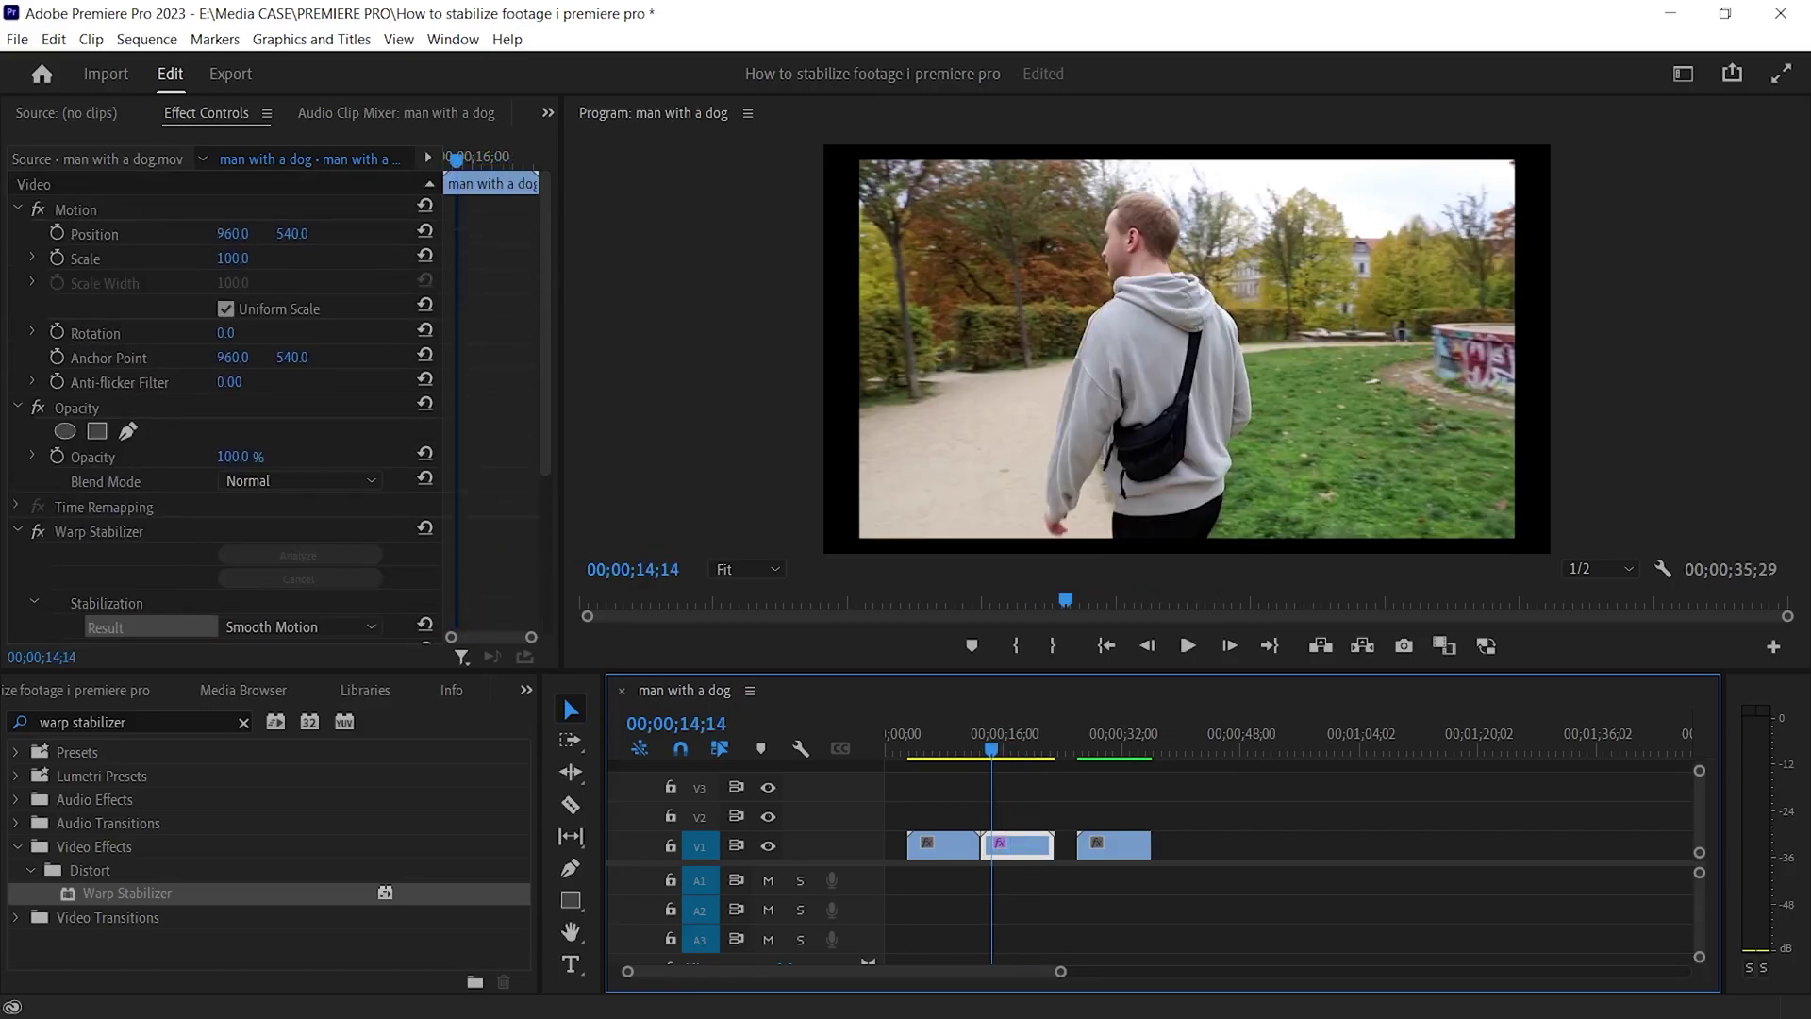
left_click_drag(233, 258, 257, 257)
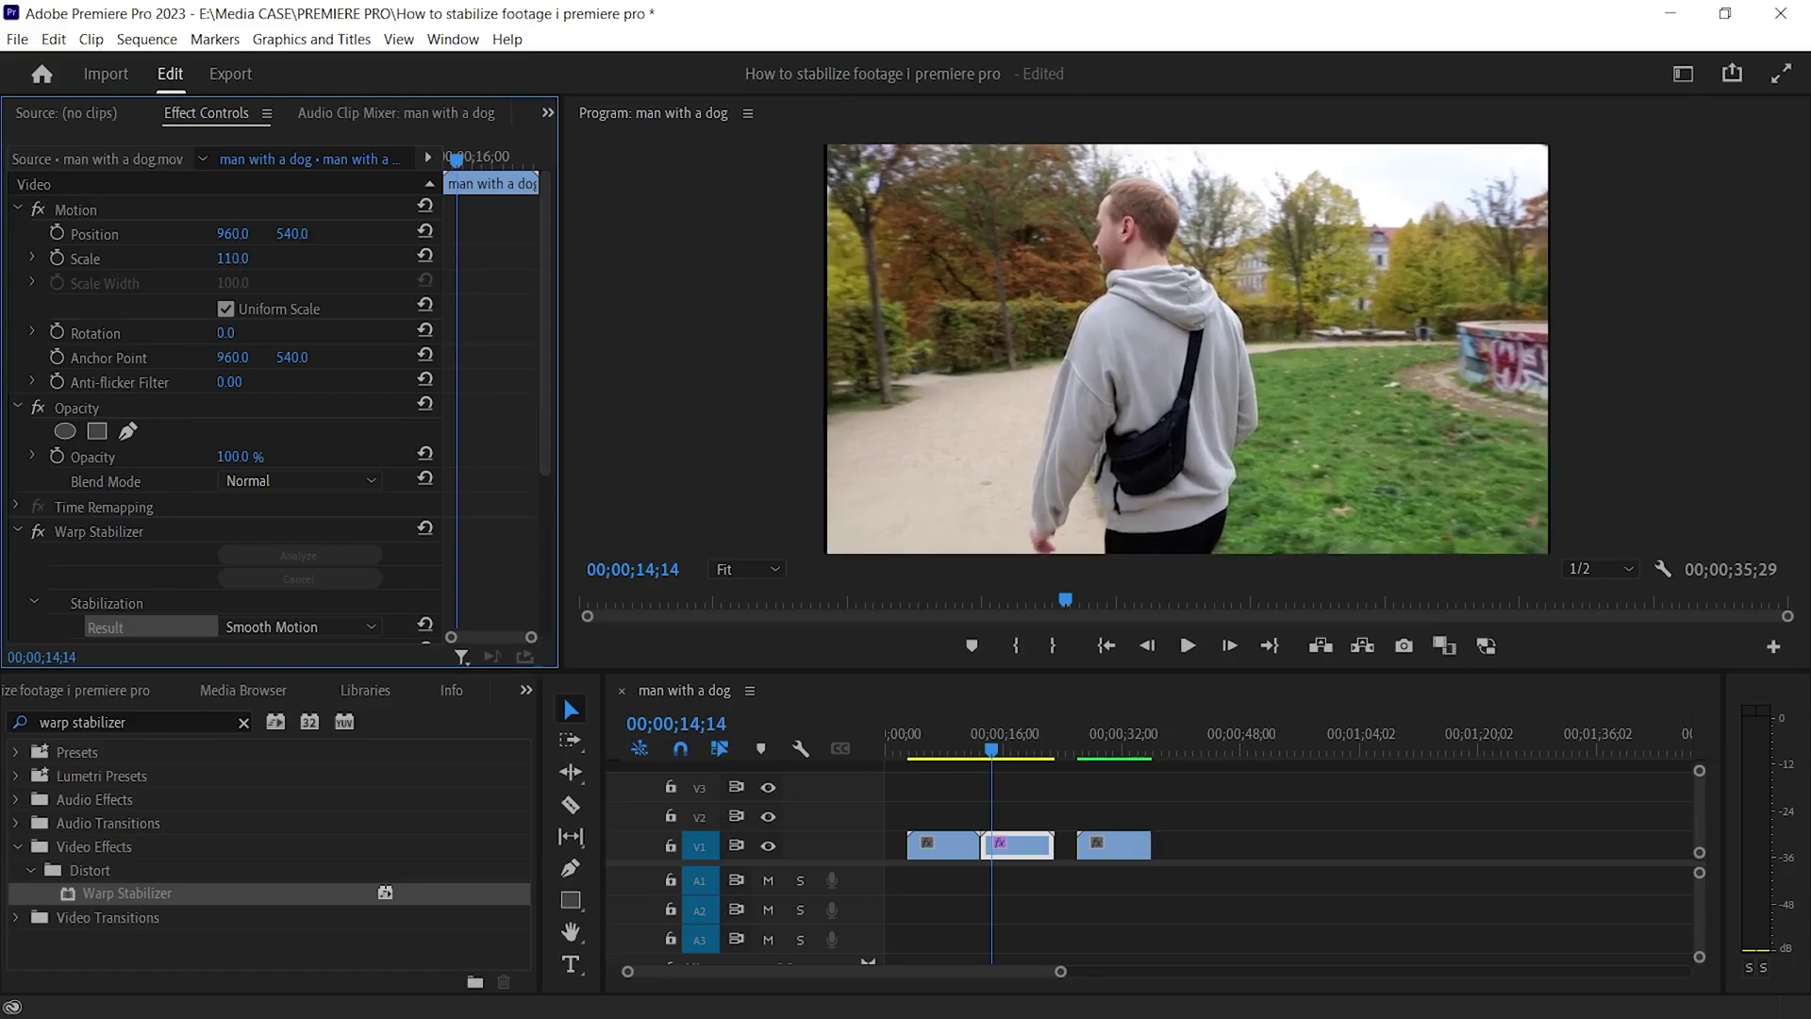
key("space")
key("space")
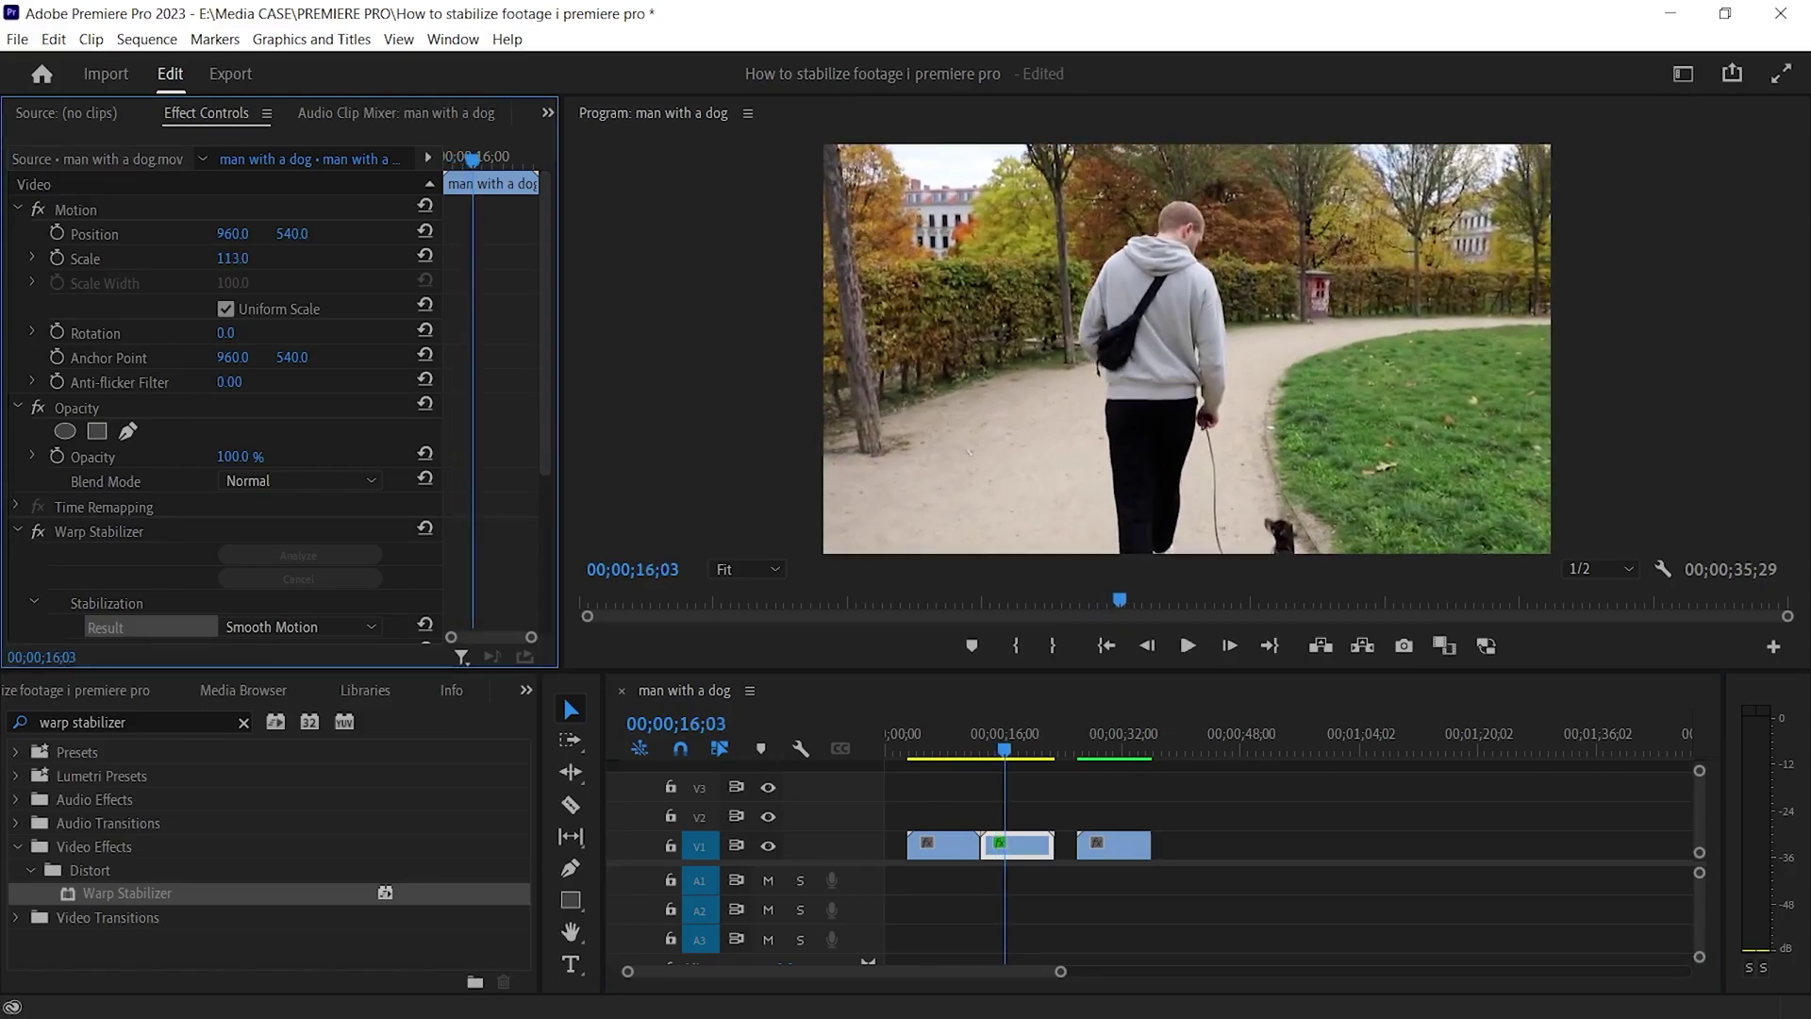
scroll(226, 405, "down", 5)
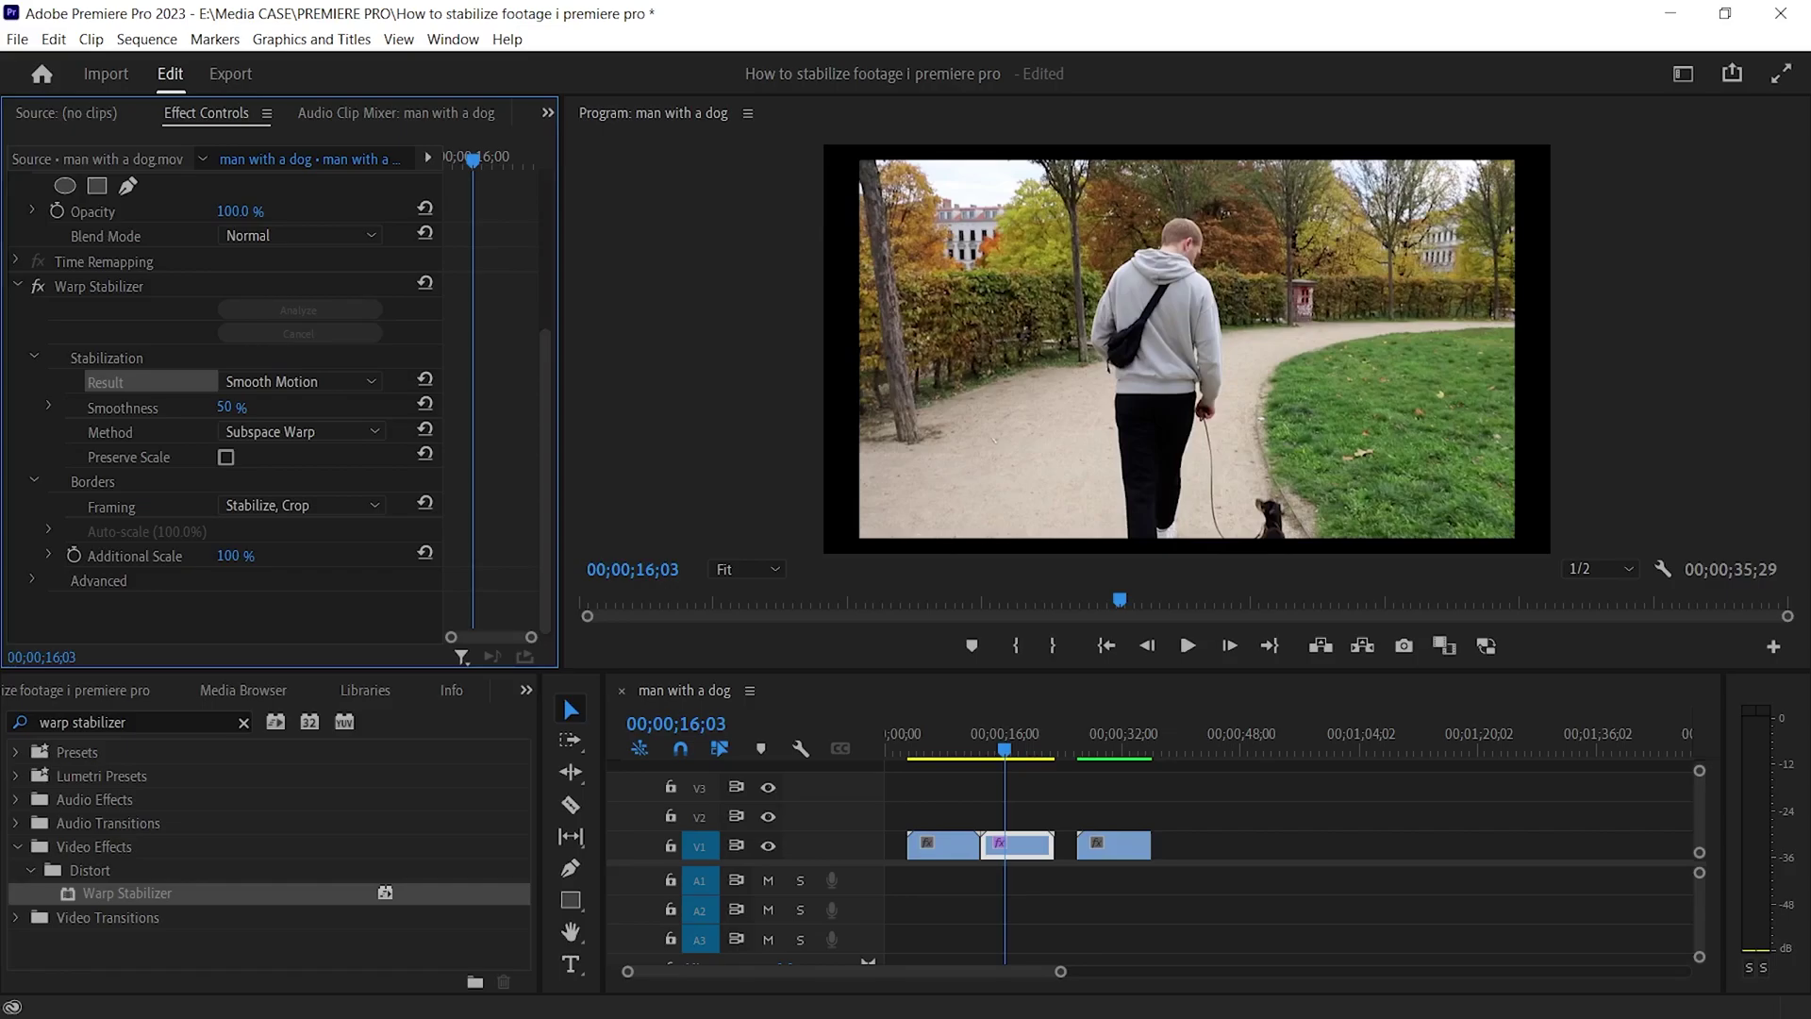
- Compare Stabilize, Crop, Auto-scale with Stabilize Only framing, previewing from about 13 seconds in
left_click(299, 505)
left_click(293, 580)
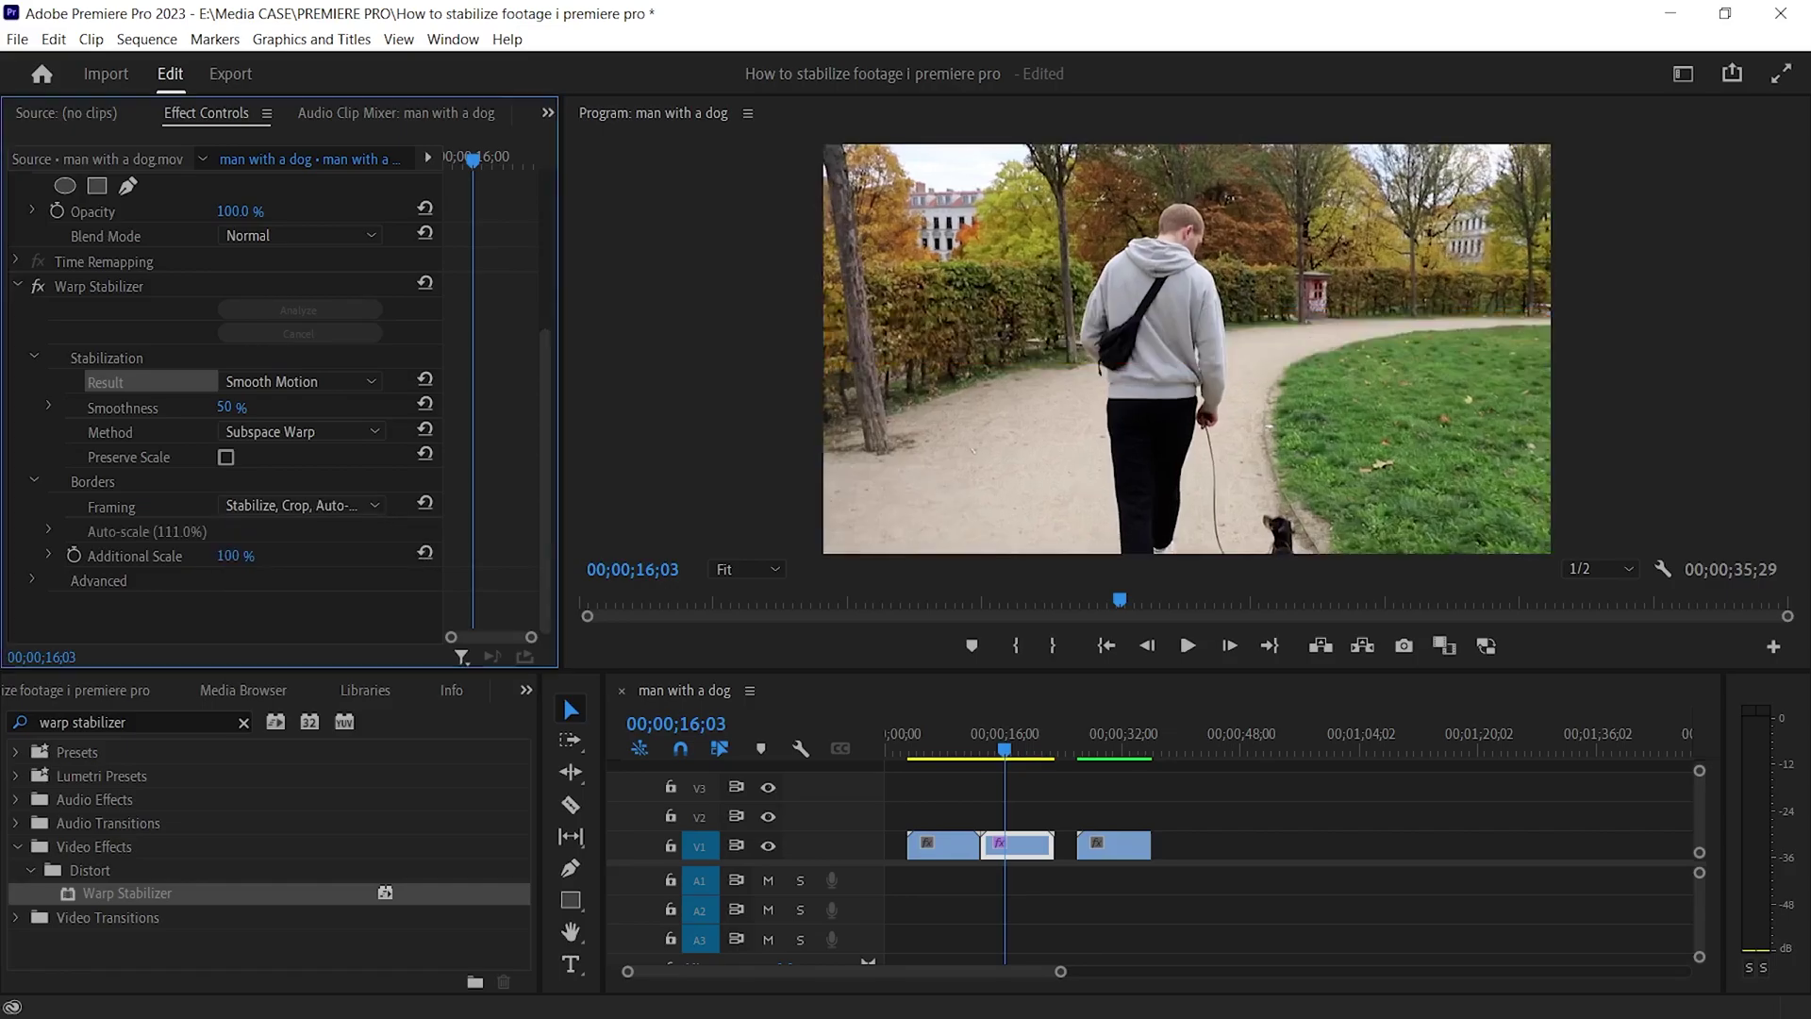
left_click(299, 505)
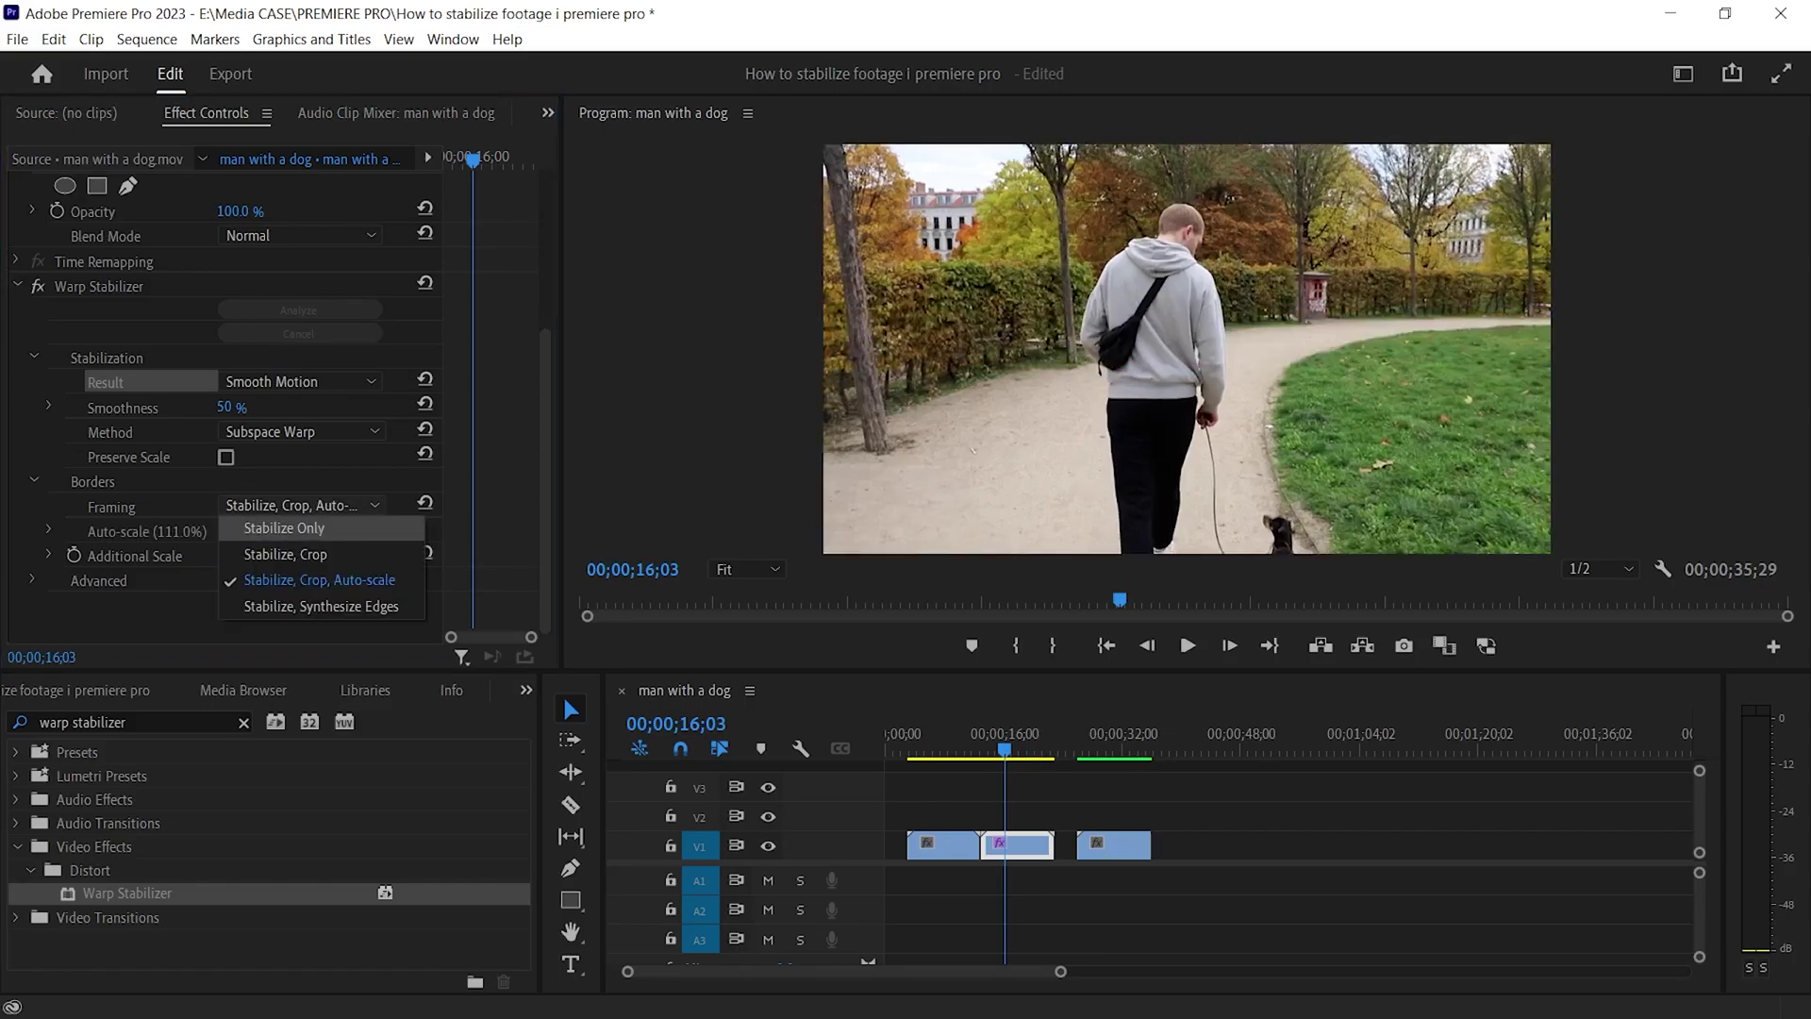
left_click(284, 527)
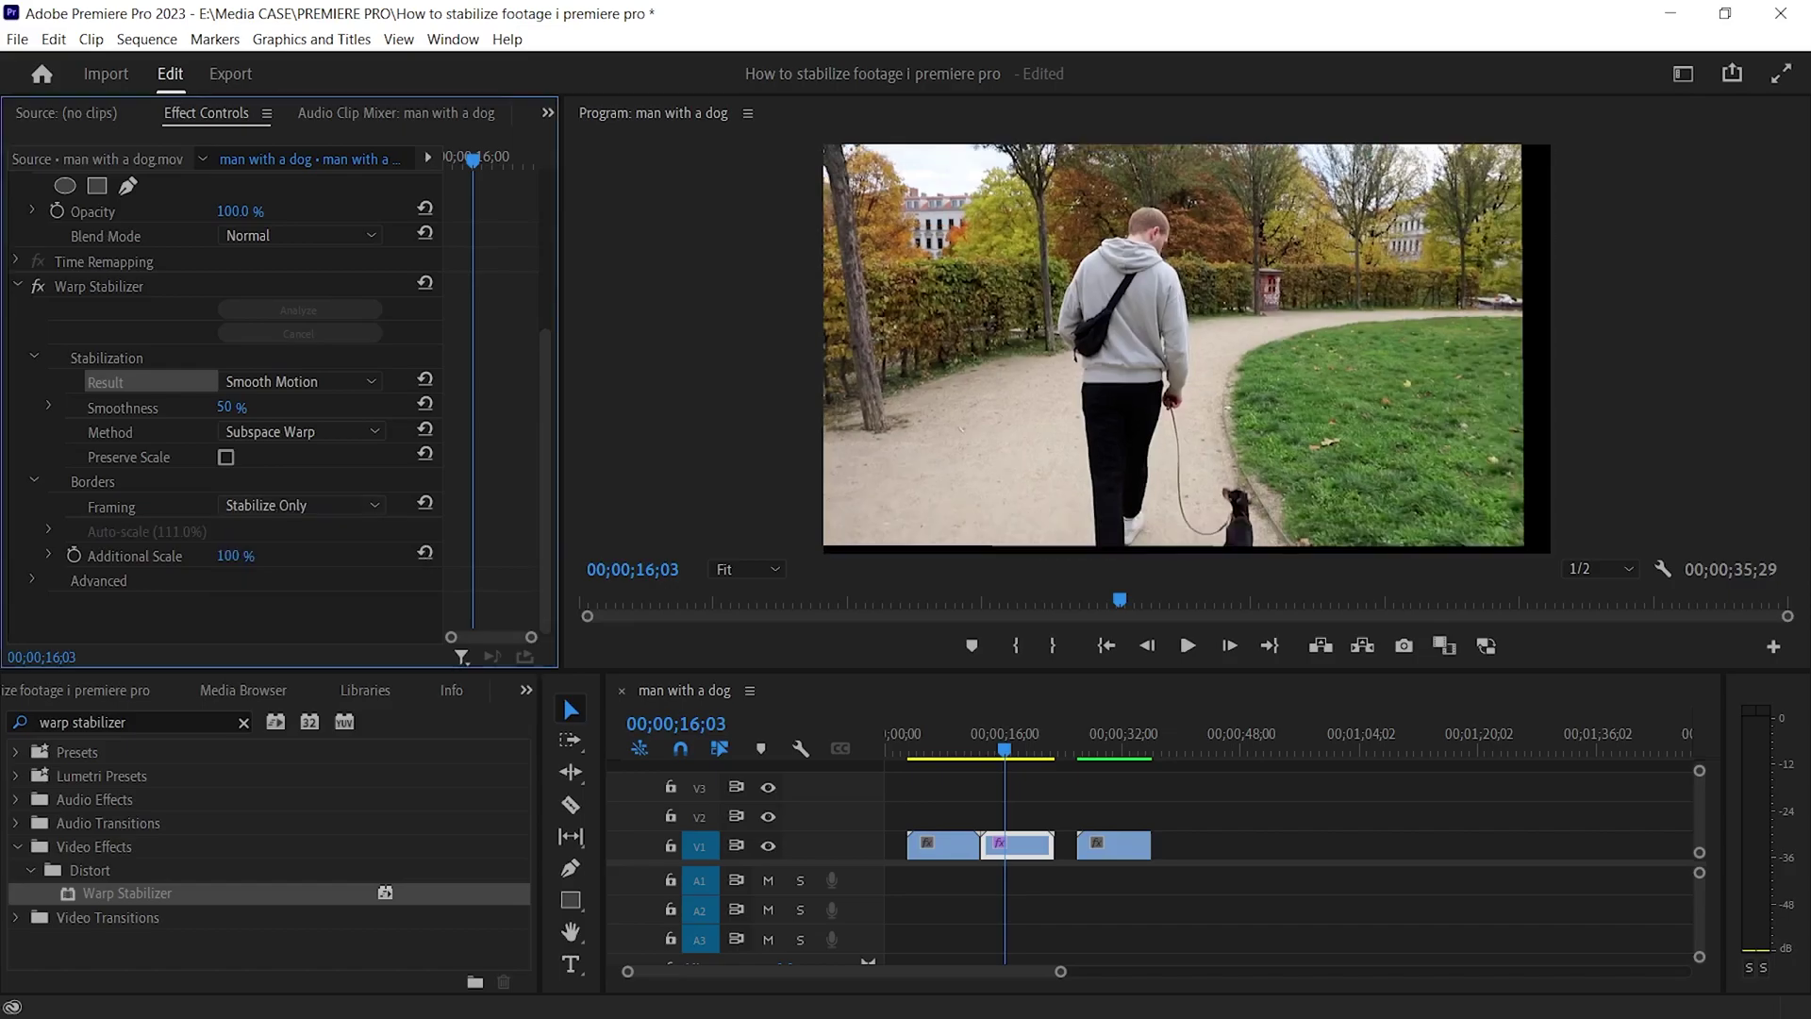
left_click_drag(1005, 748, 985, 748)
key("space")
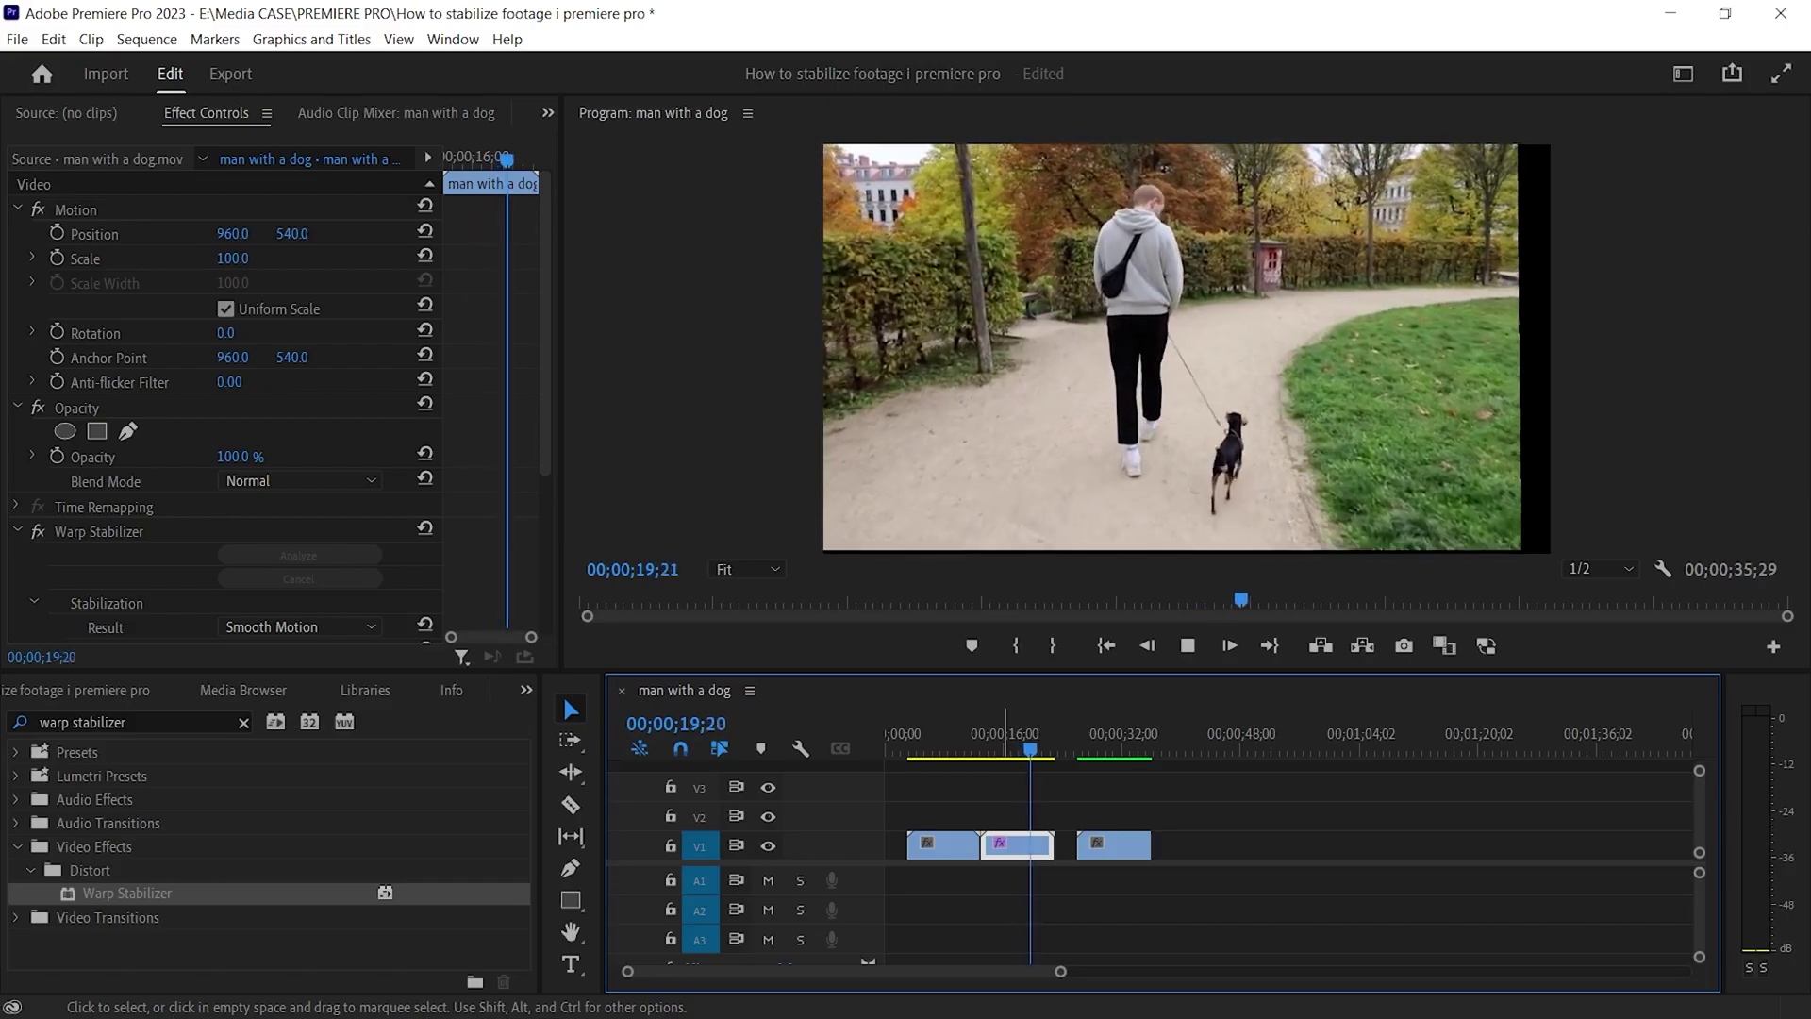
key("space")
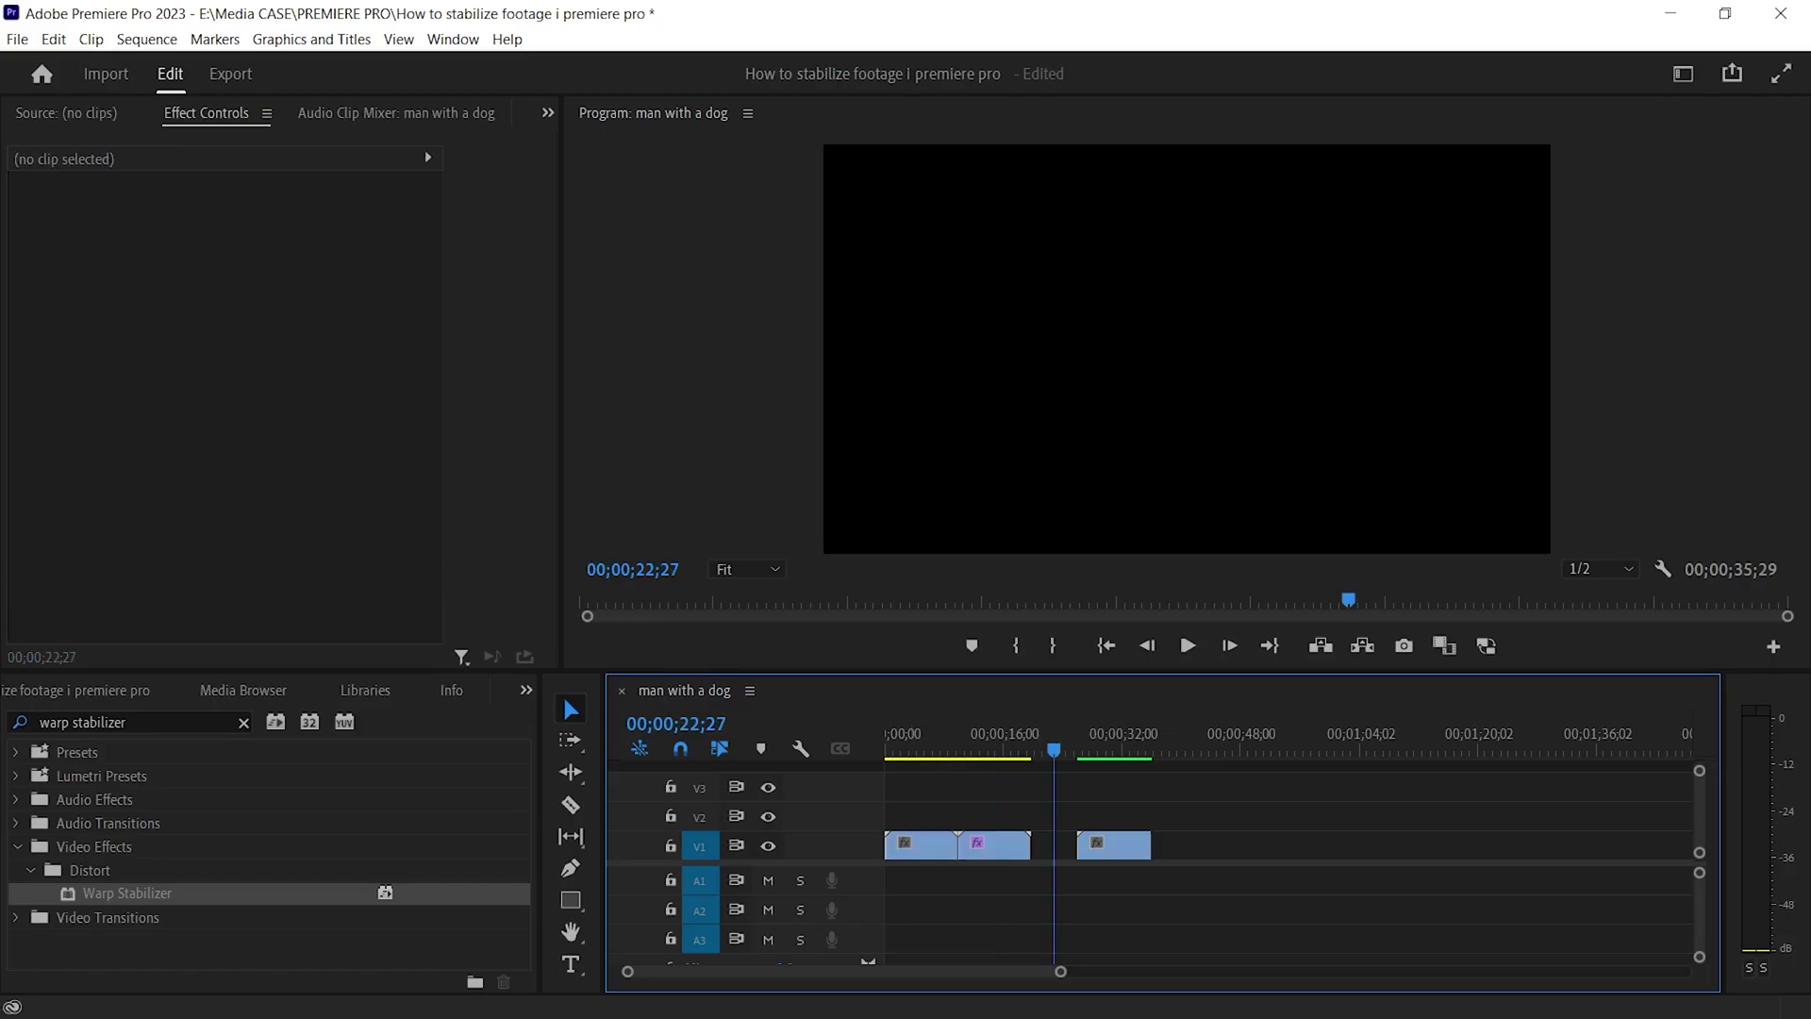
- Drop Warp Stabilizer onto the snowmobile clip, check an earlier frame, and save with Ctrl+S
left_click_drag(127, 893, 1113, 845)
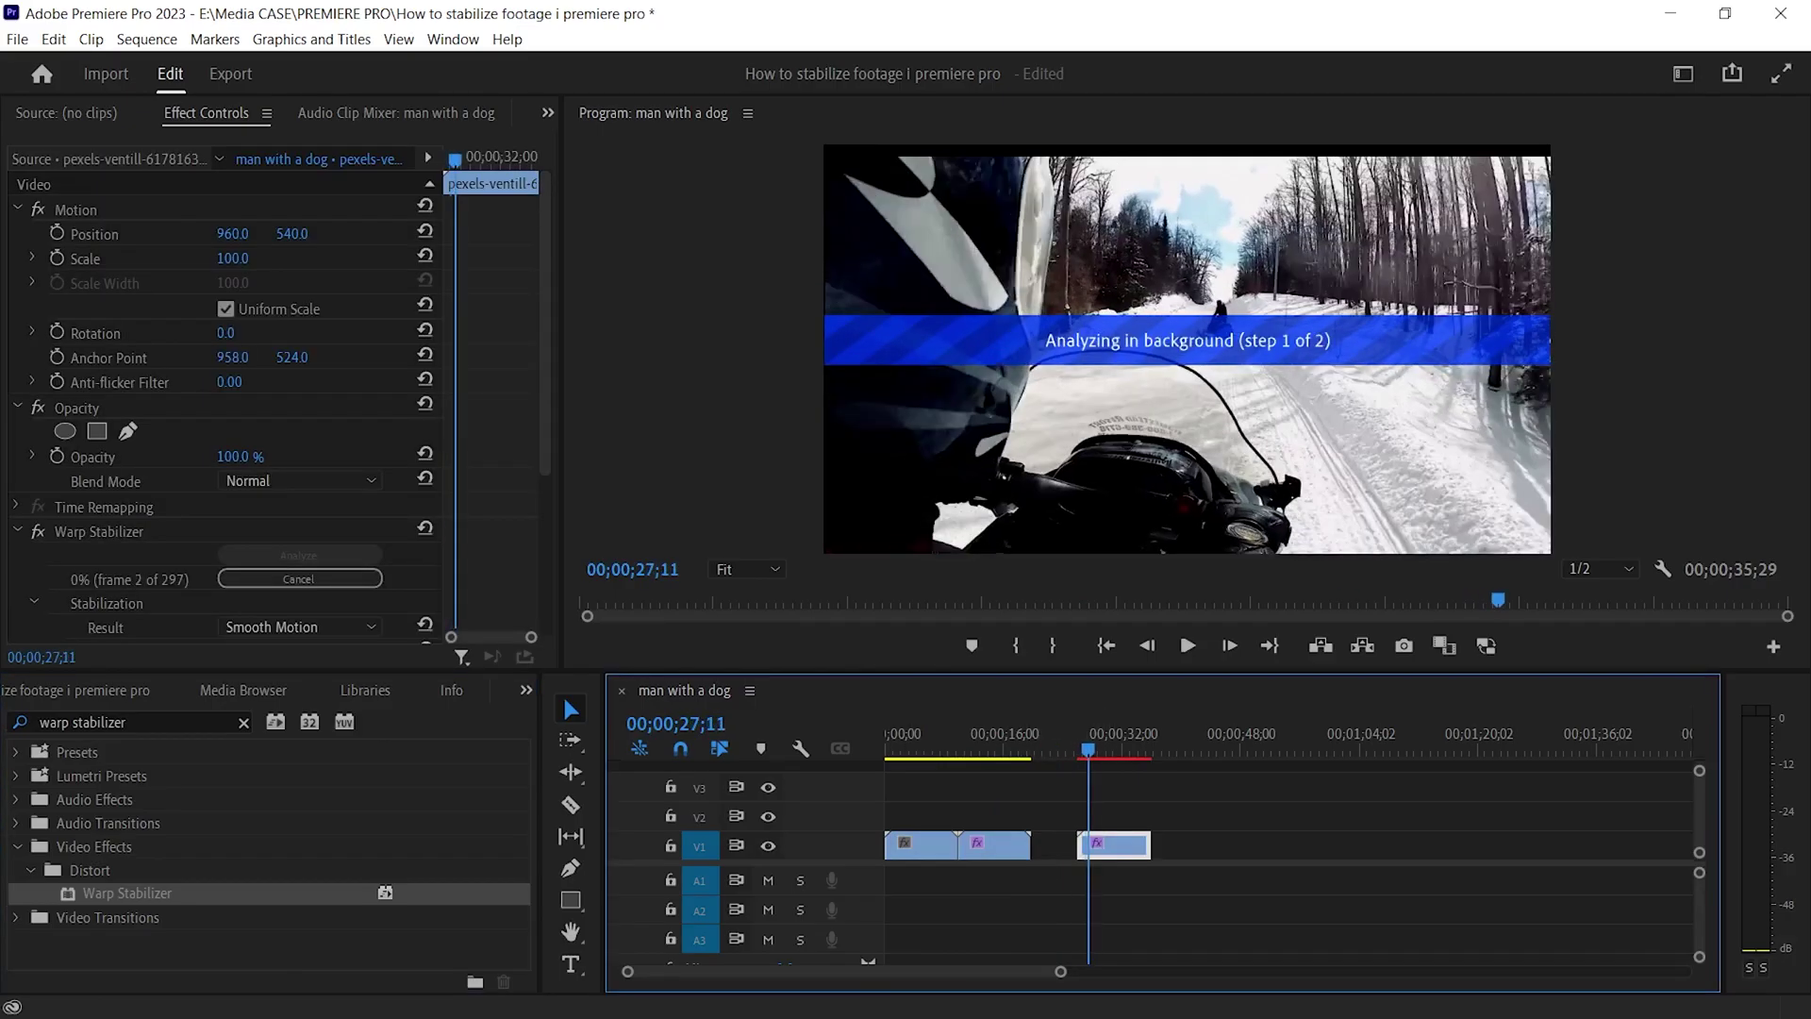
left_click_drag(1089, 740, 1085, 740)
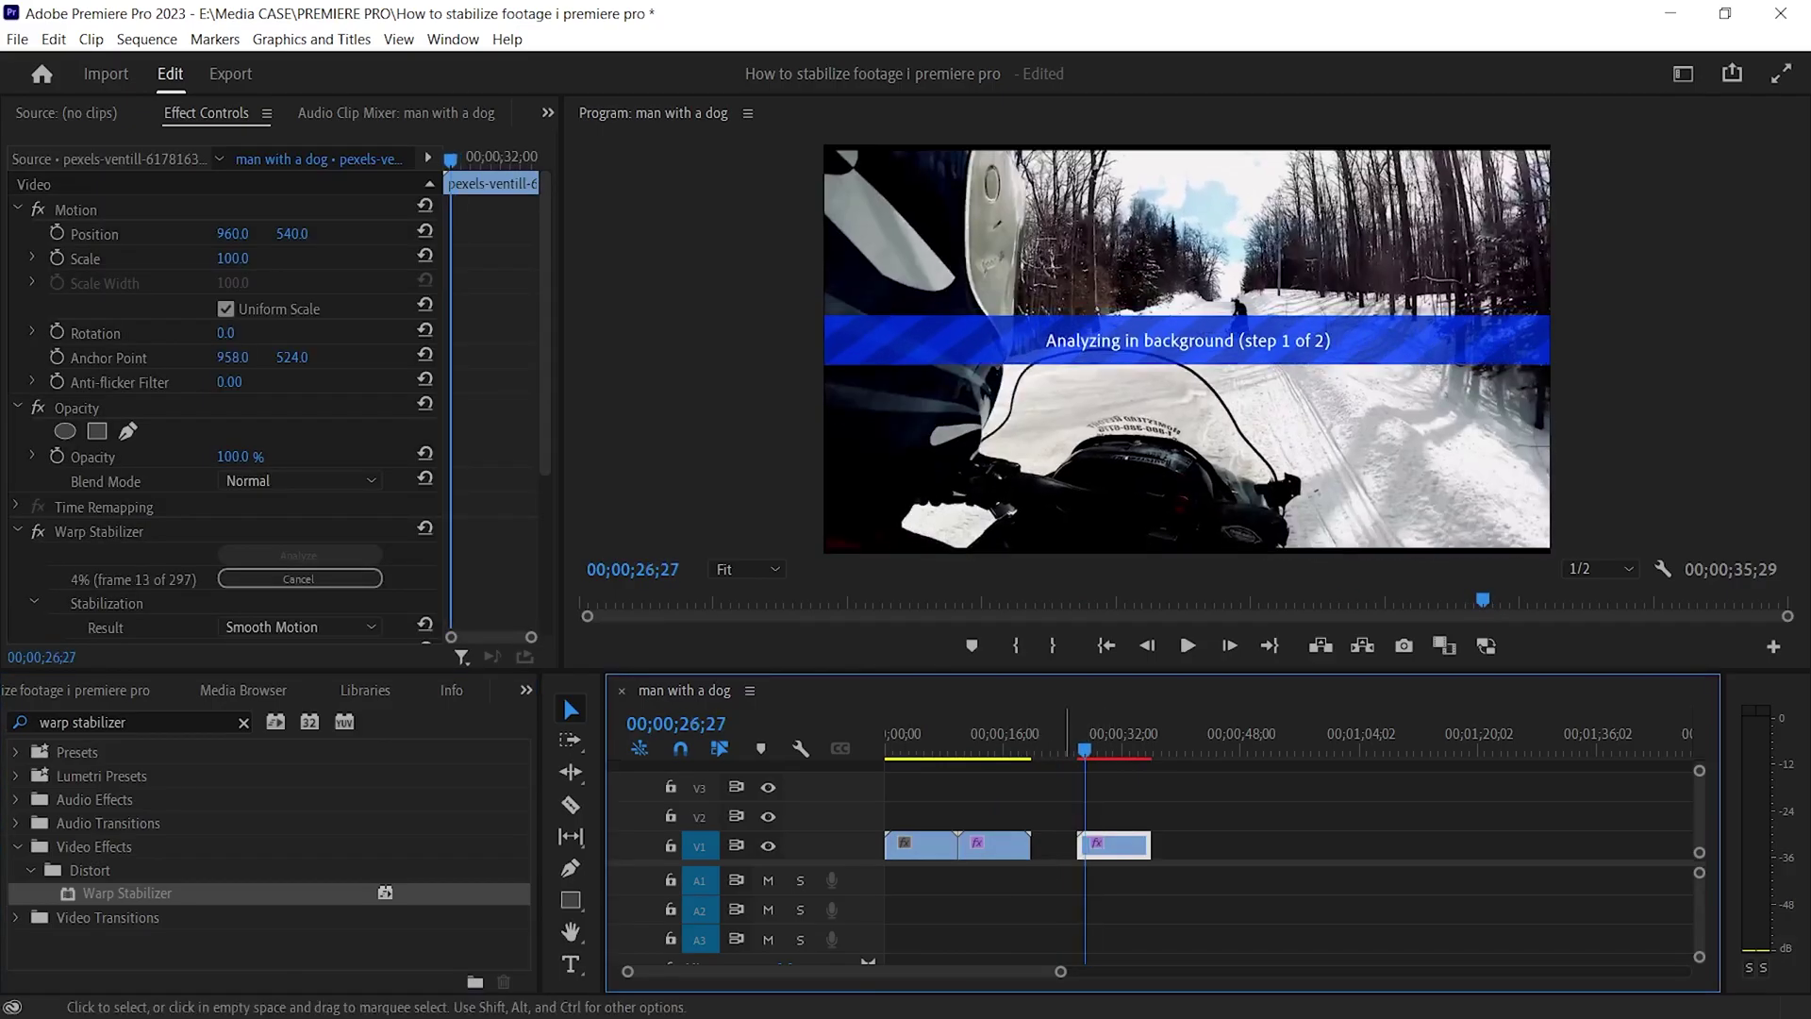
key("ctrl+s")
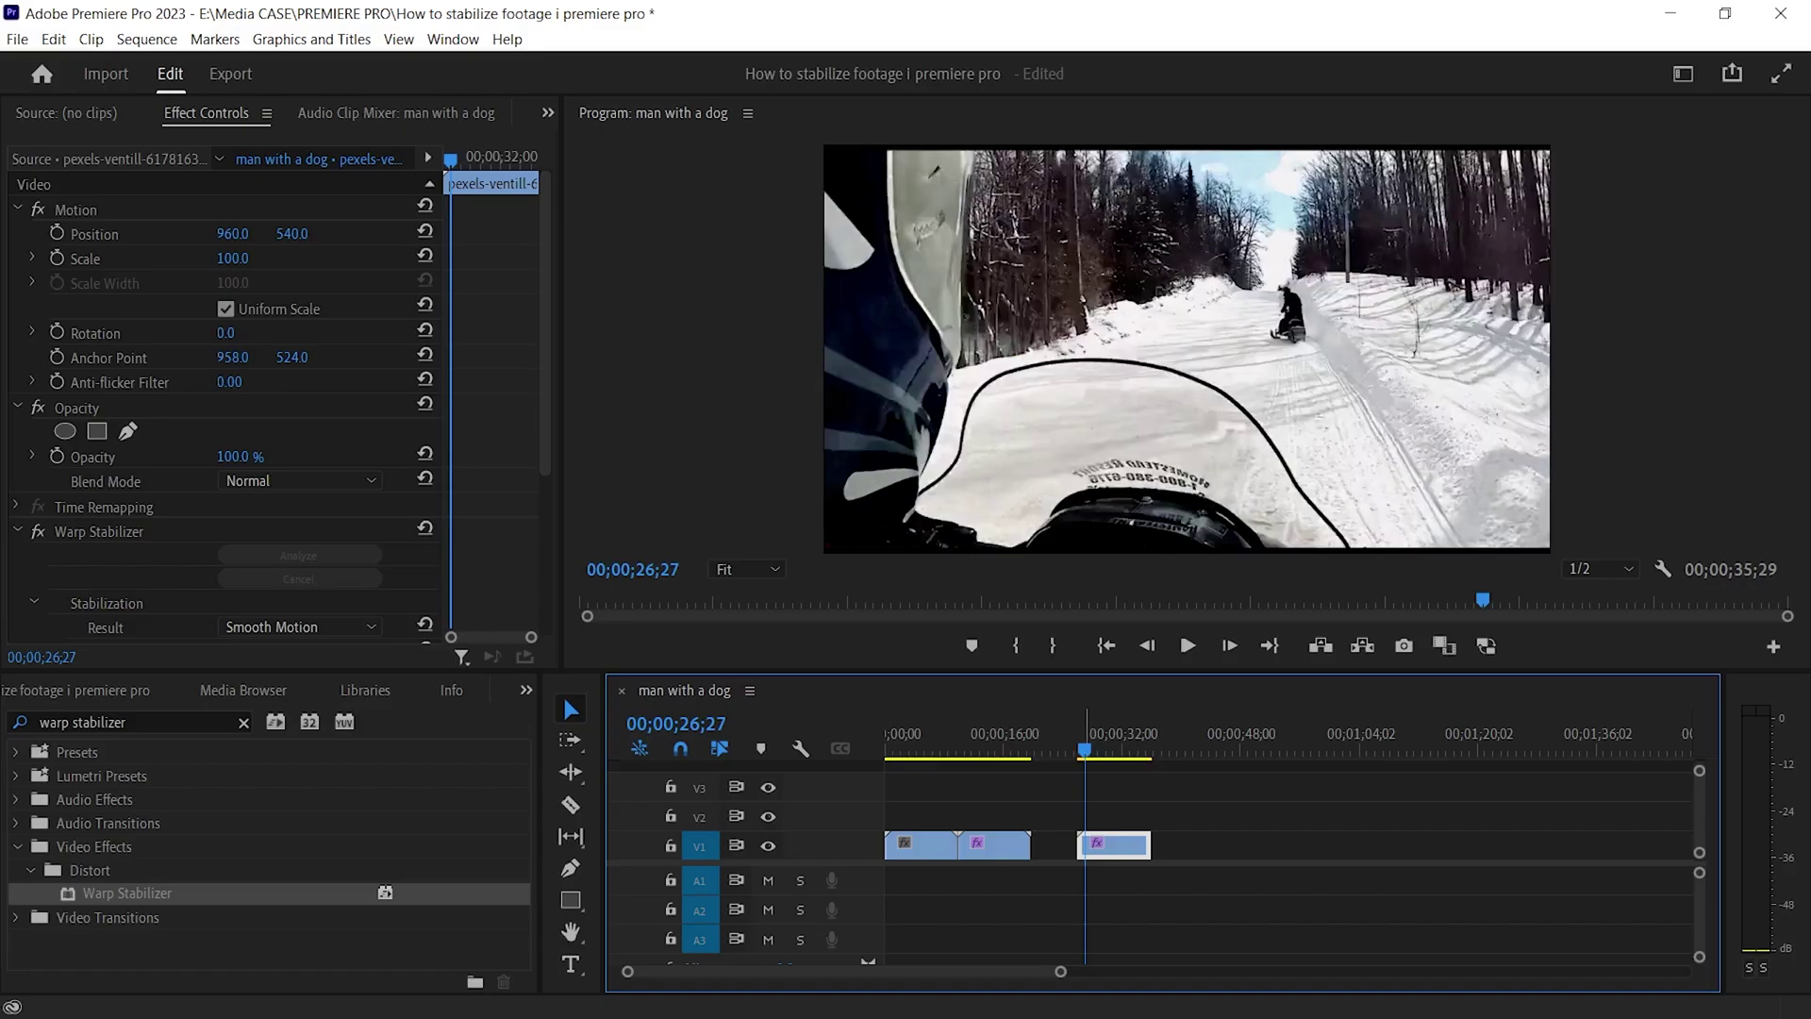
- Play the stabilized snowmobile clip from its start, then Alt-drag a copy right after it
left_click(1078, 739)
key("space")
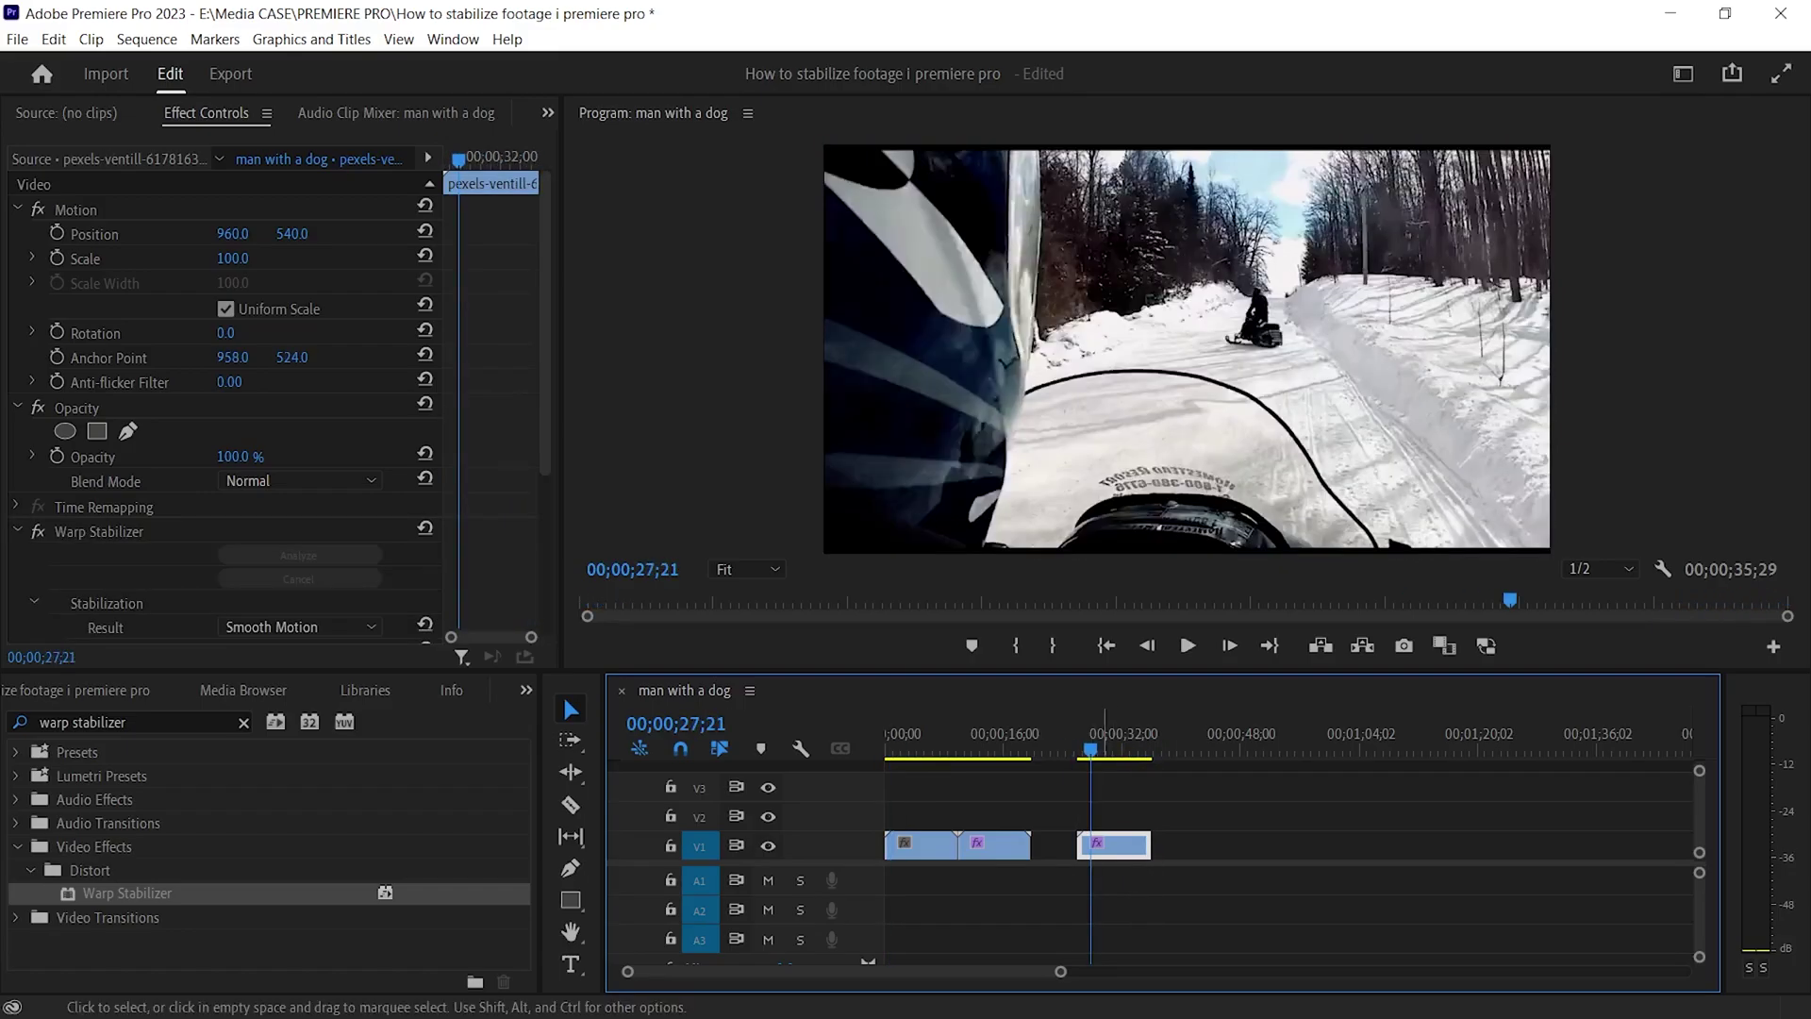
left_click_drag(1094, 845, 1102, 847)
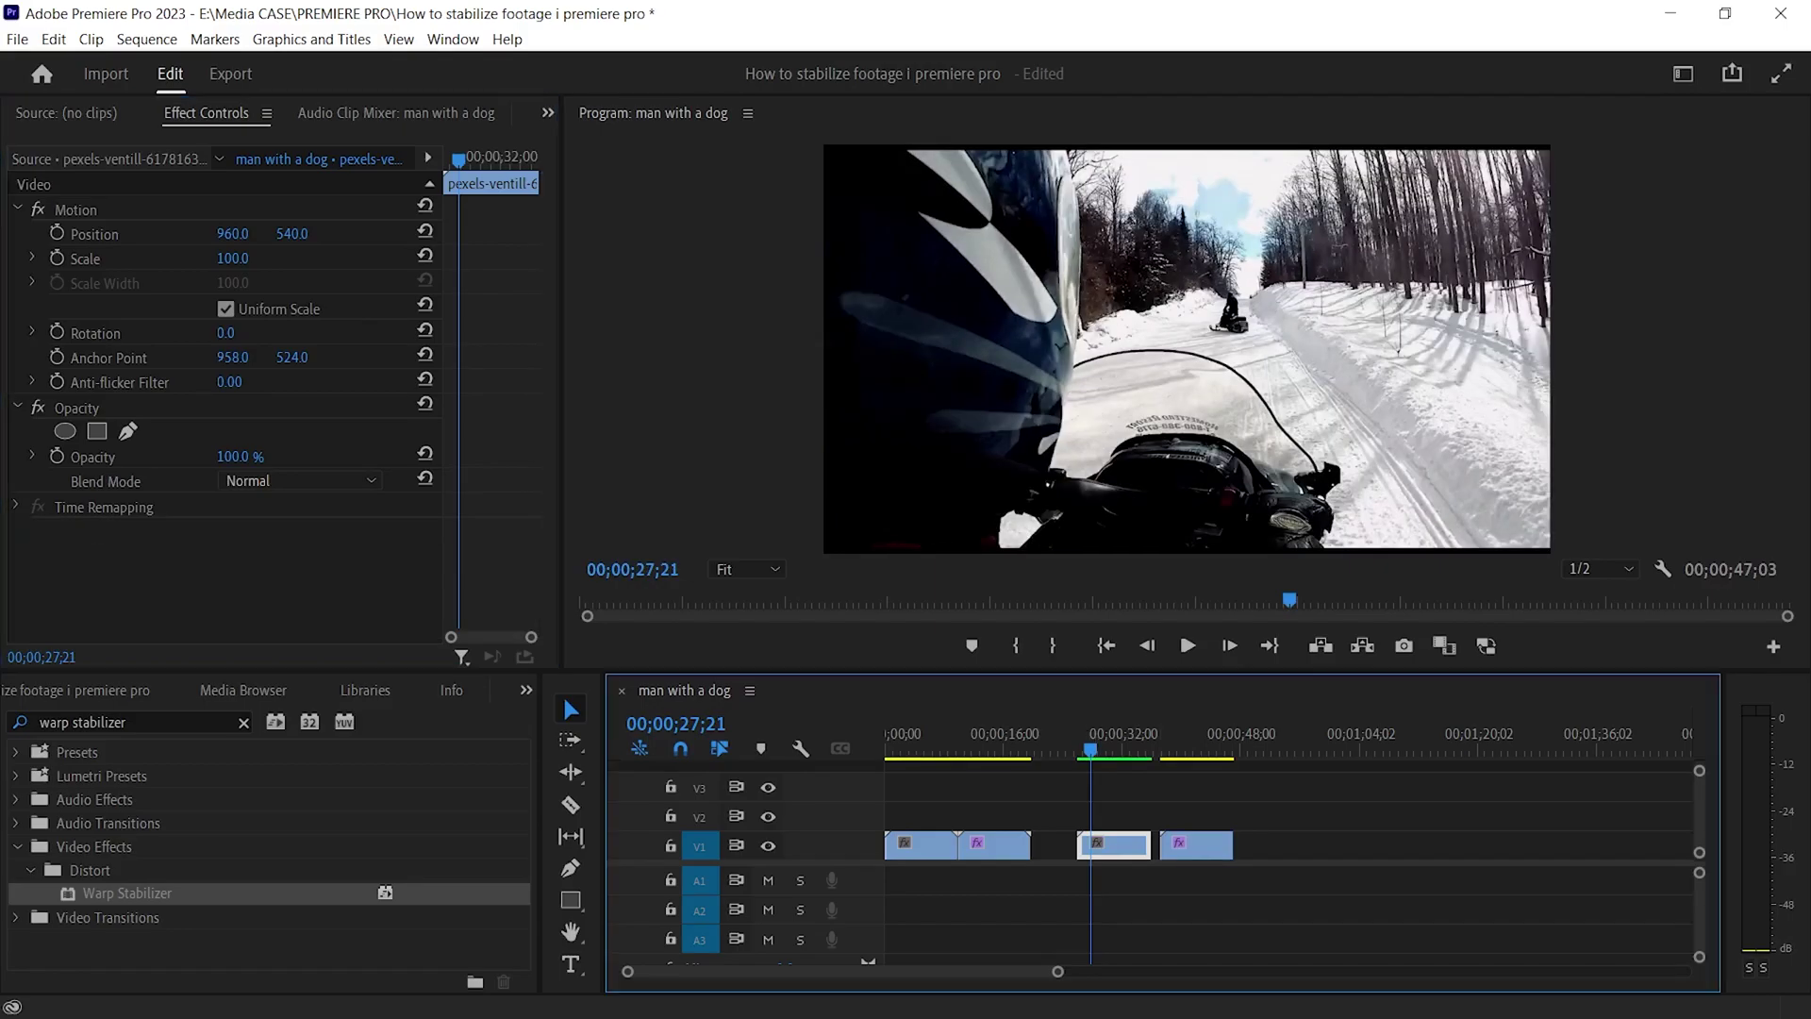
- Remove Warp Stabilizer from the first snowmobile clip, mark in/out around both clips, and play them in an enlarged Program monitor
key("Up")
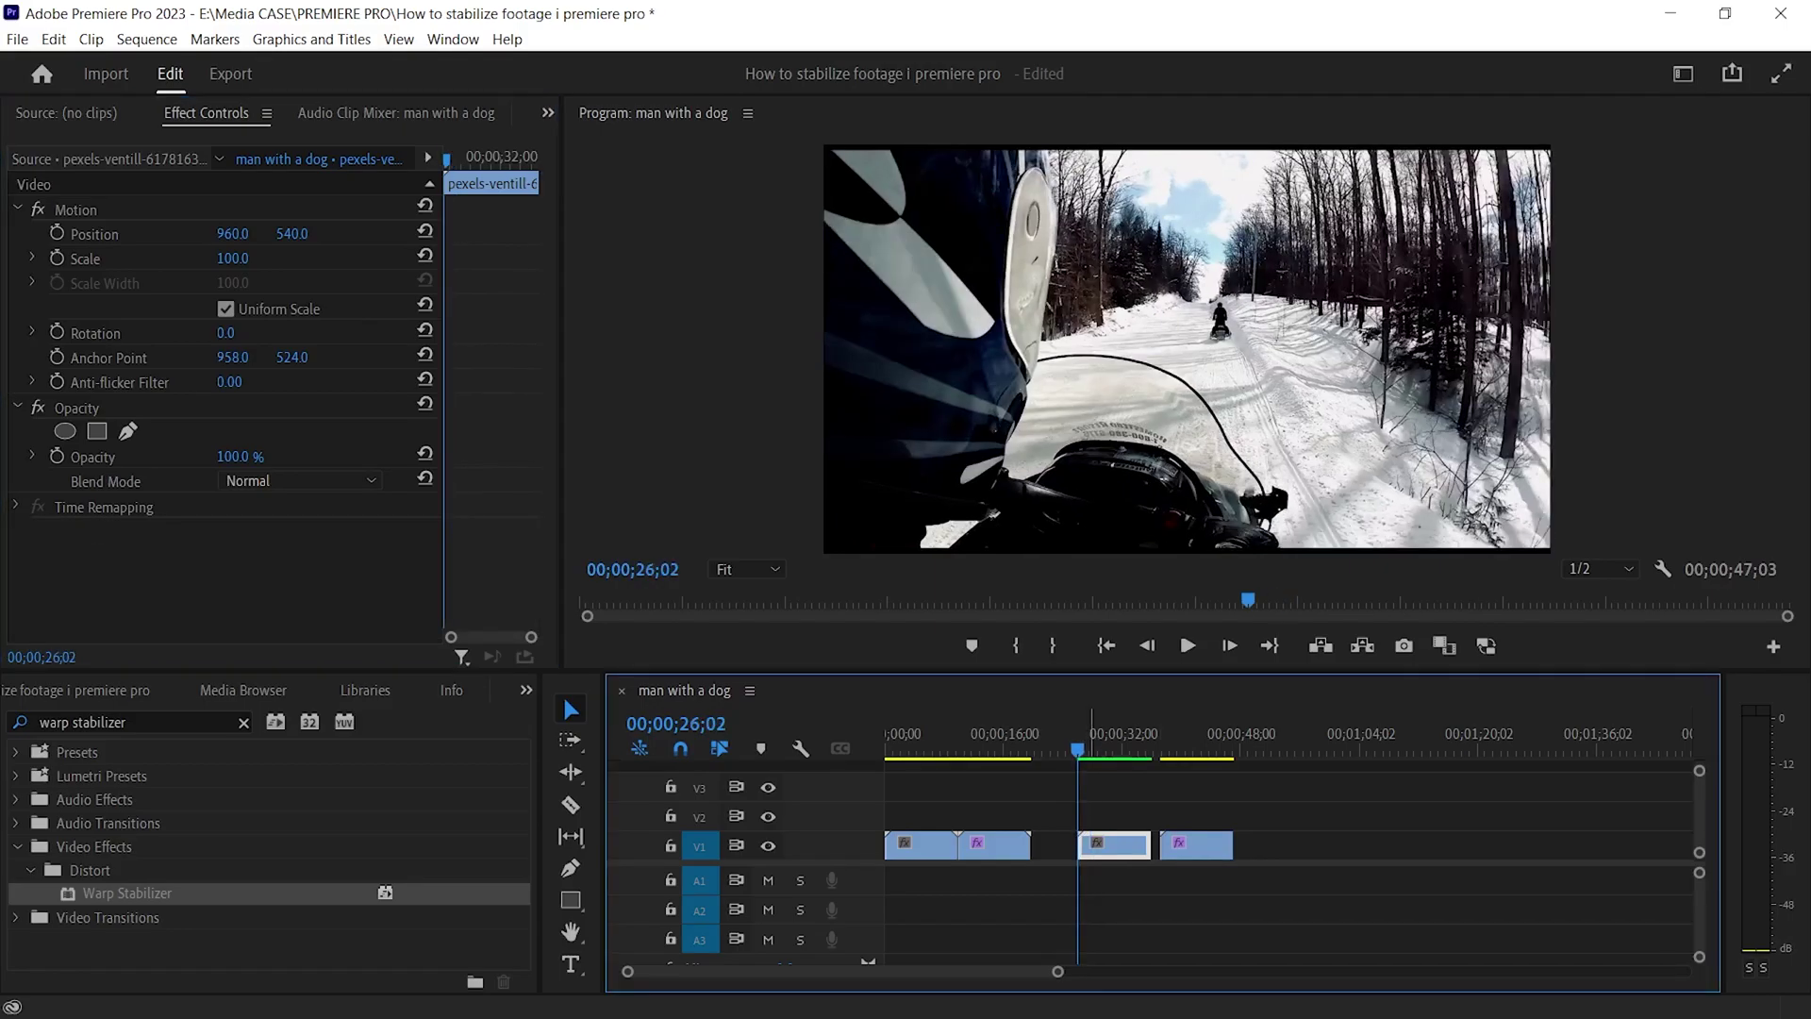
key("i")
key("End")
key("o")
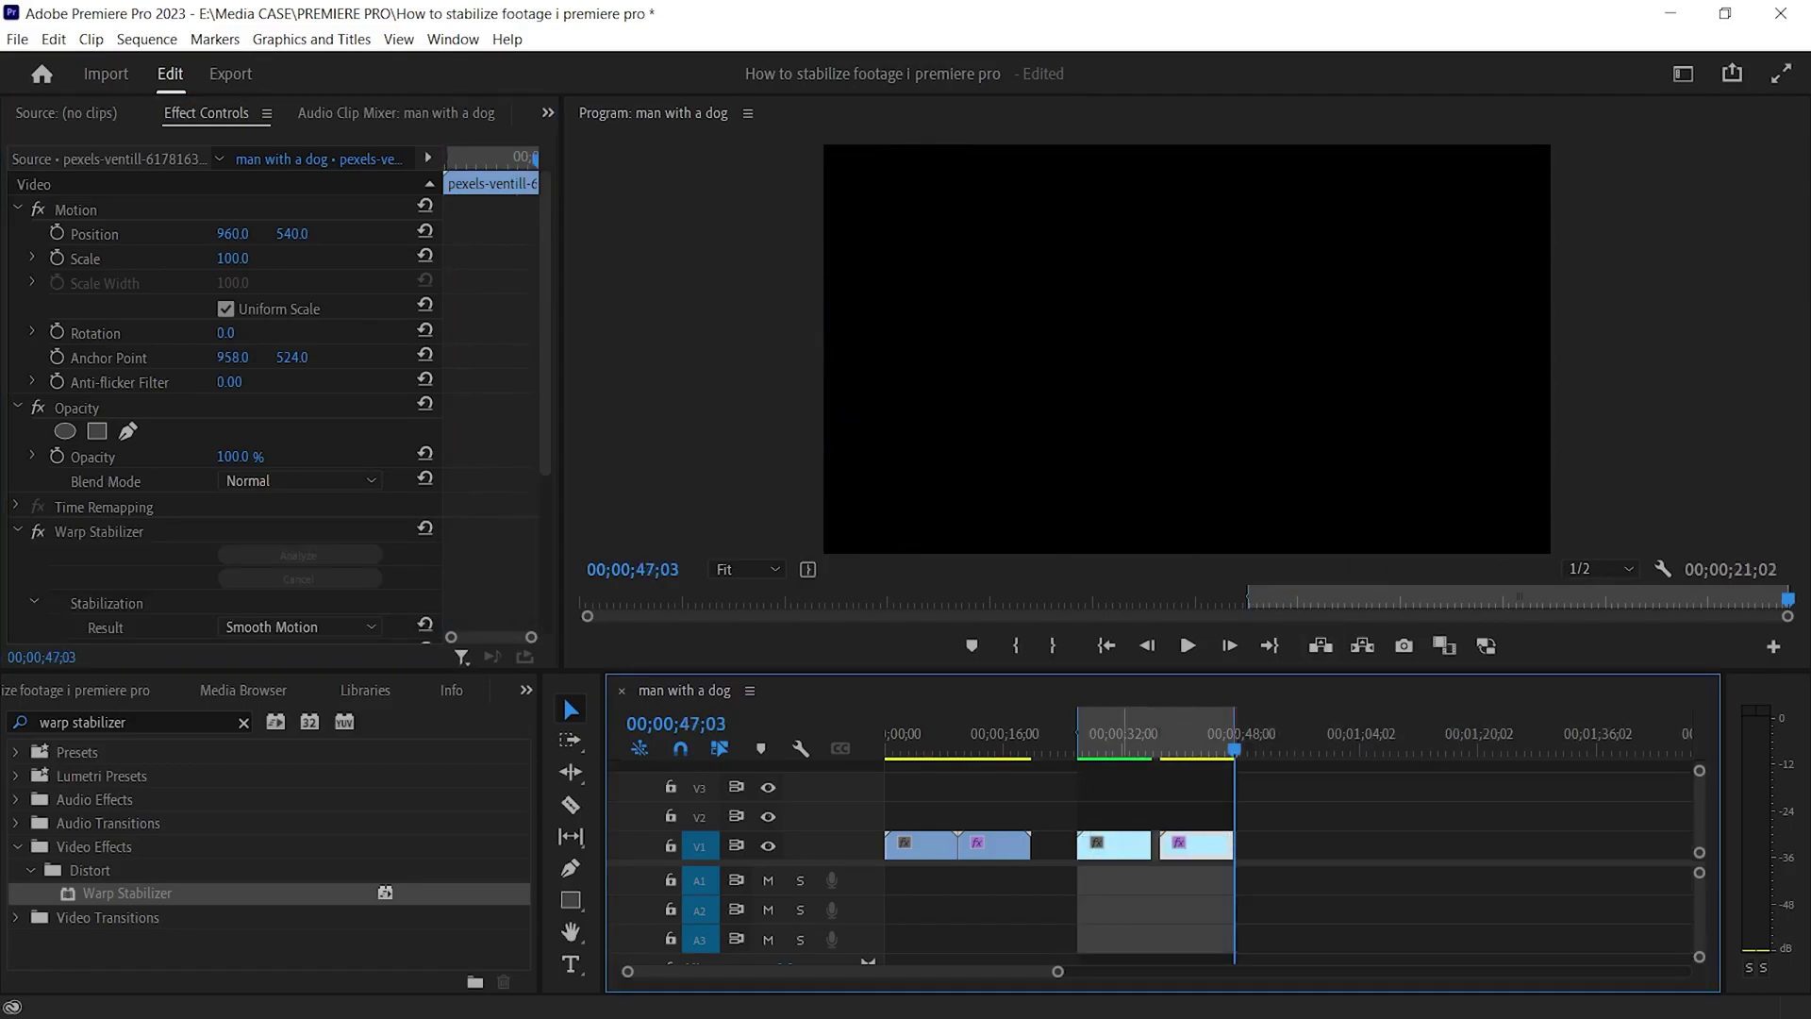
key("ctrl+shift+space")
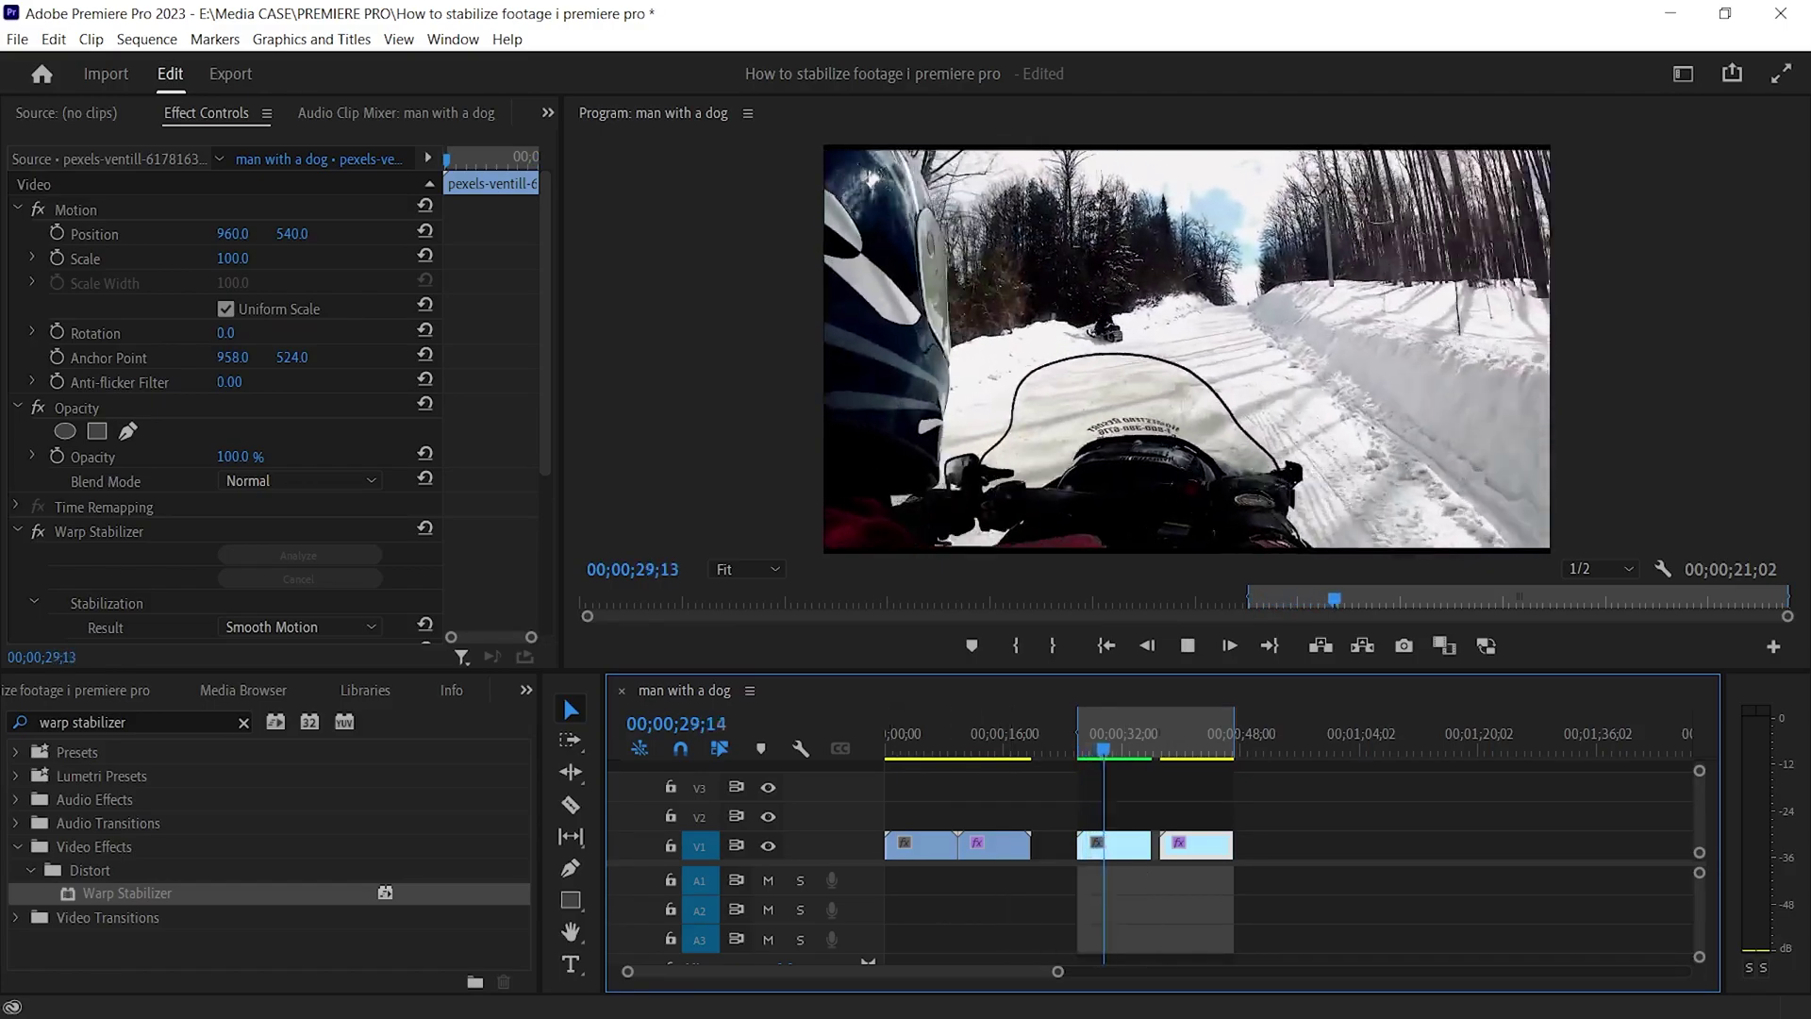
left_click_drag(1132, 670, 1132, 831)
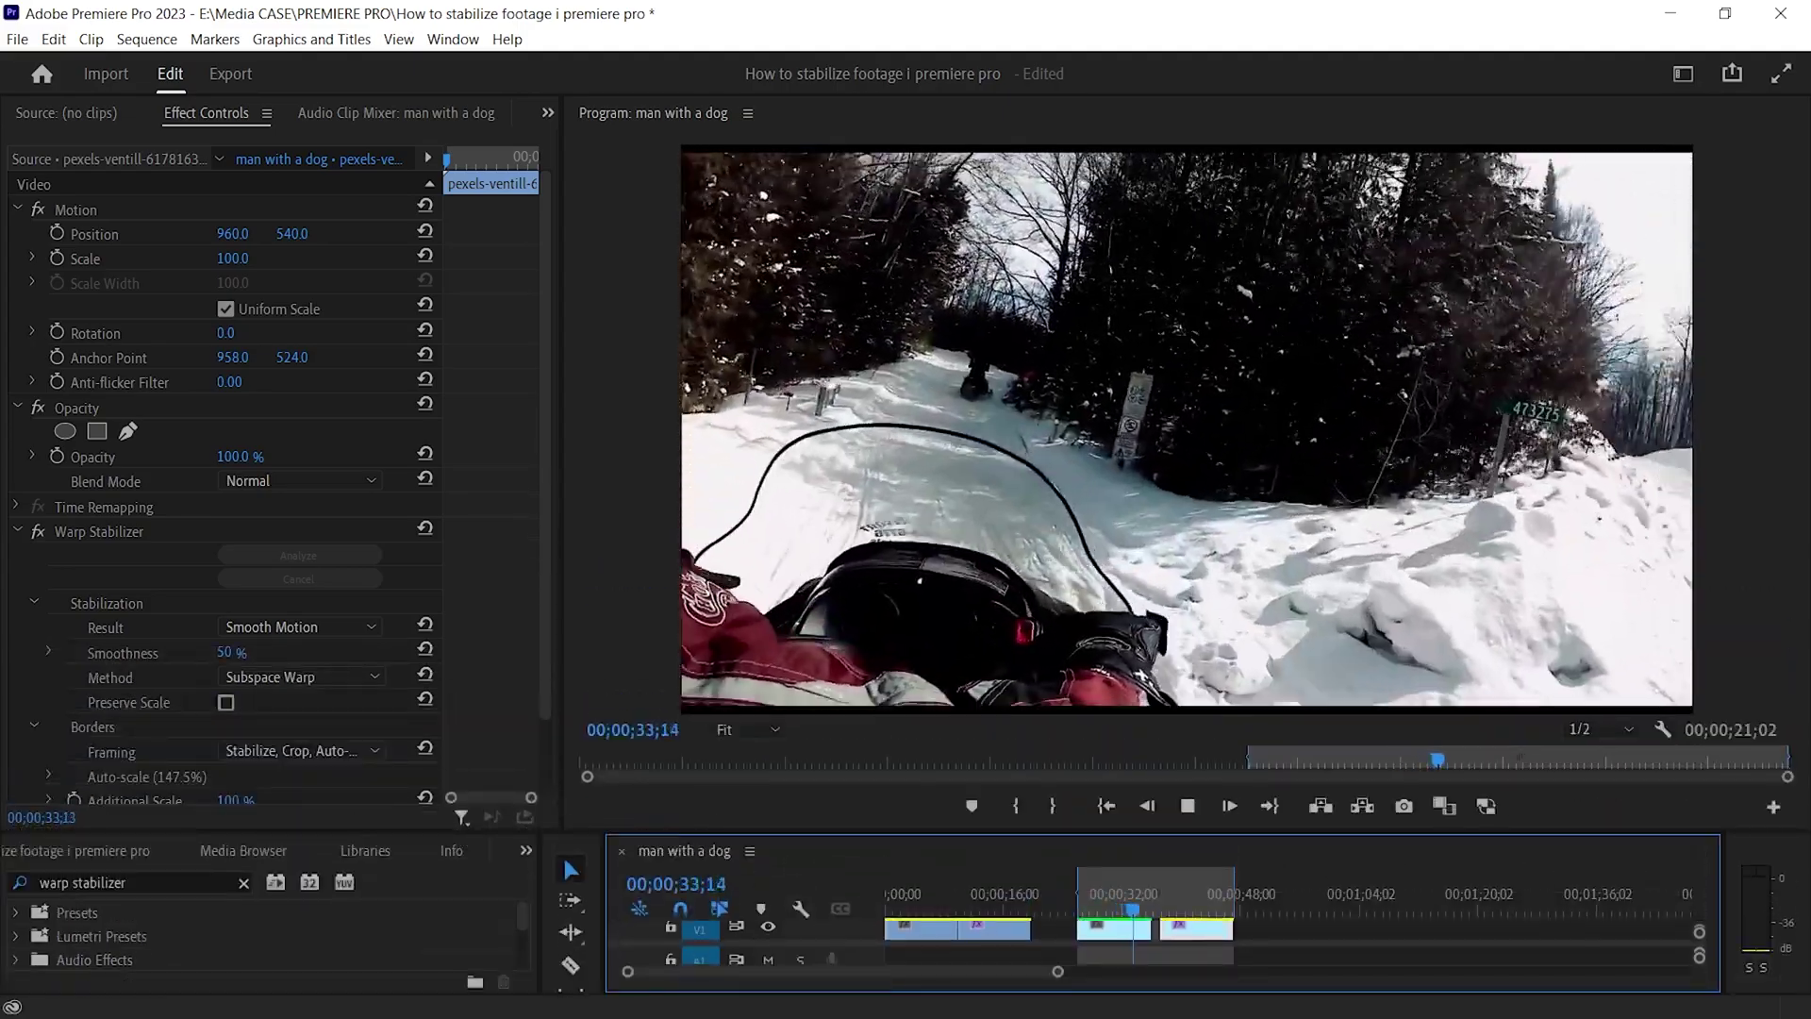